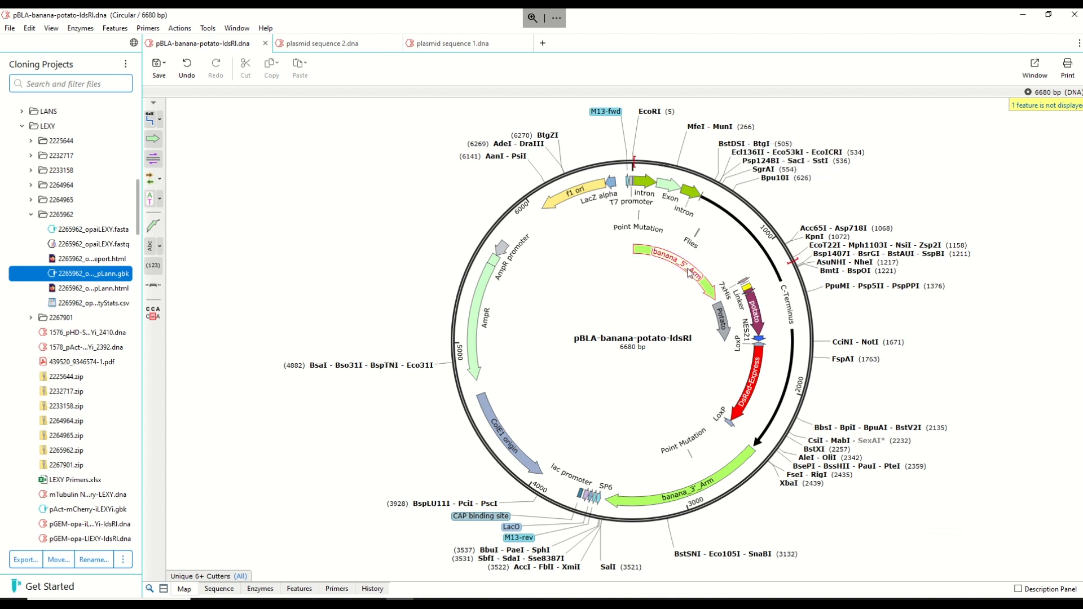
- Examine the banana_5'_Arm, banana_3'_Arm, potato and DsRed-Express features on the pBLA-banana-potato-IdsRI plasmid map
mouse_move(689, 274)
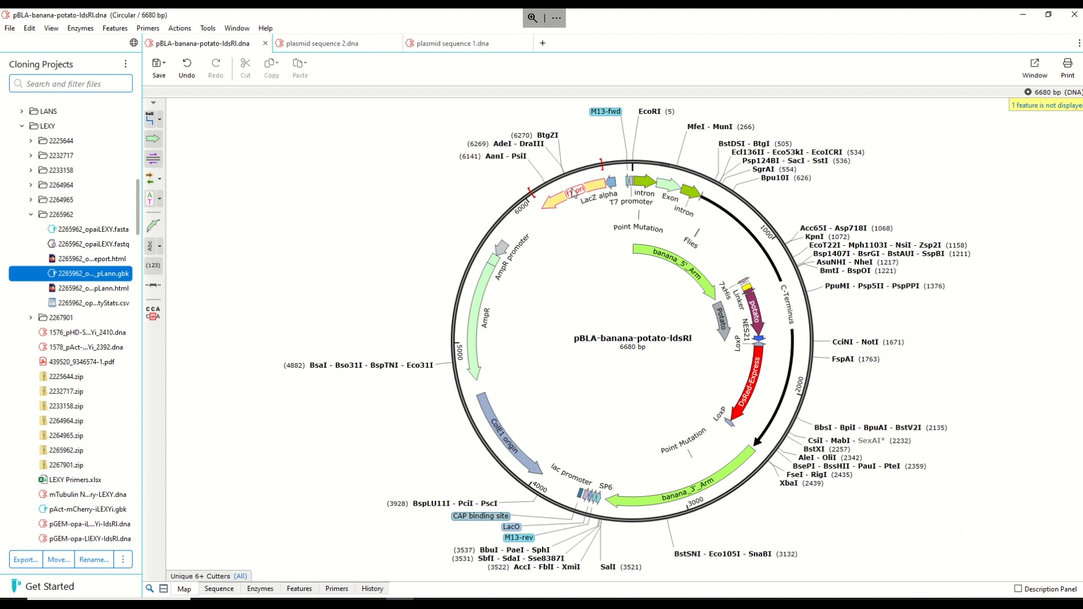
mouse_move(582, 196)
click(733, 477)
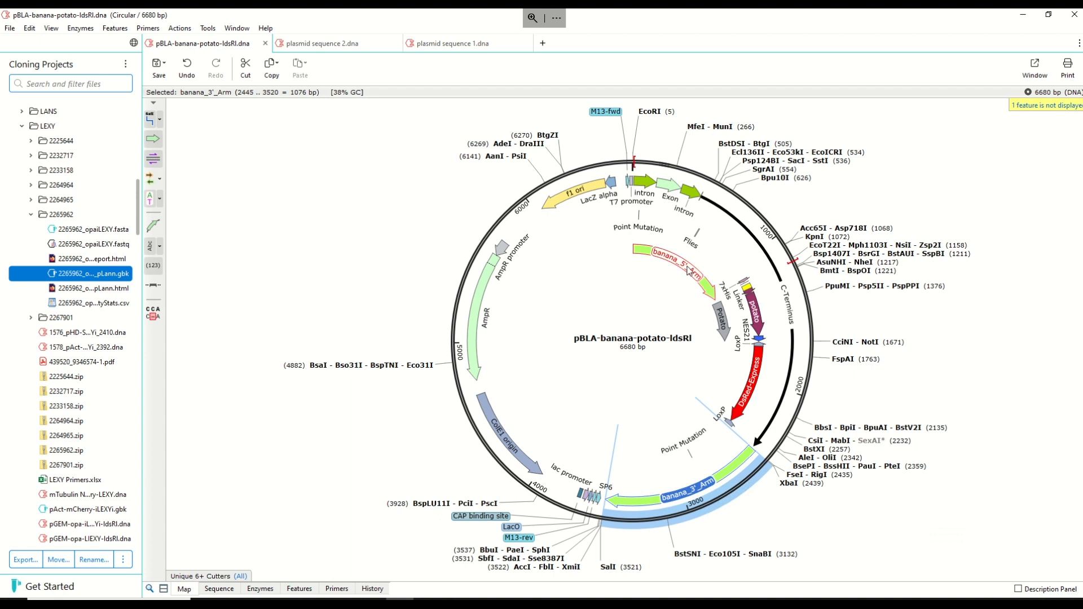
click(699, 285)
click(719, 485)
click(756, 321)
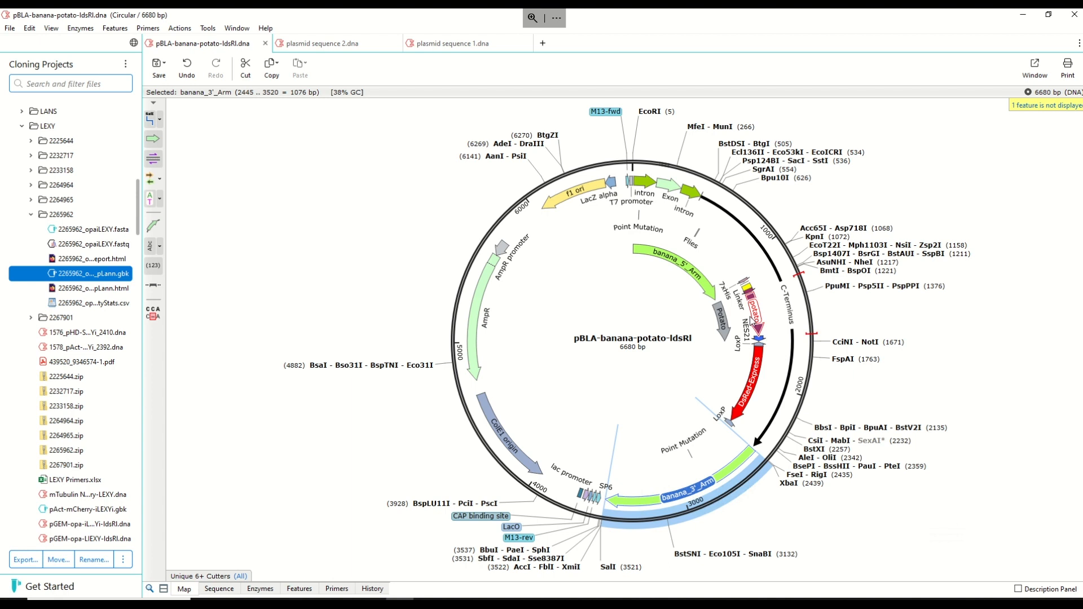
click(754, 373)
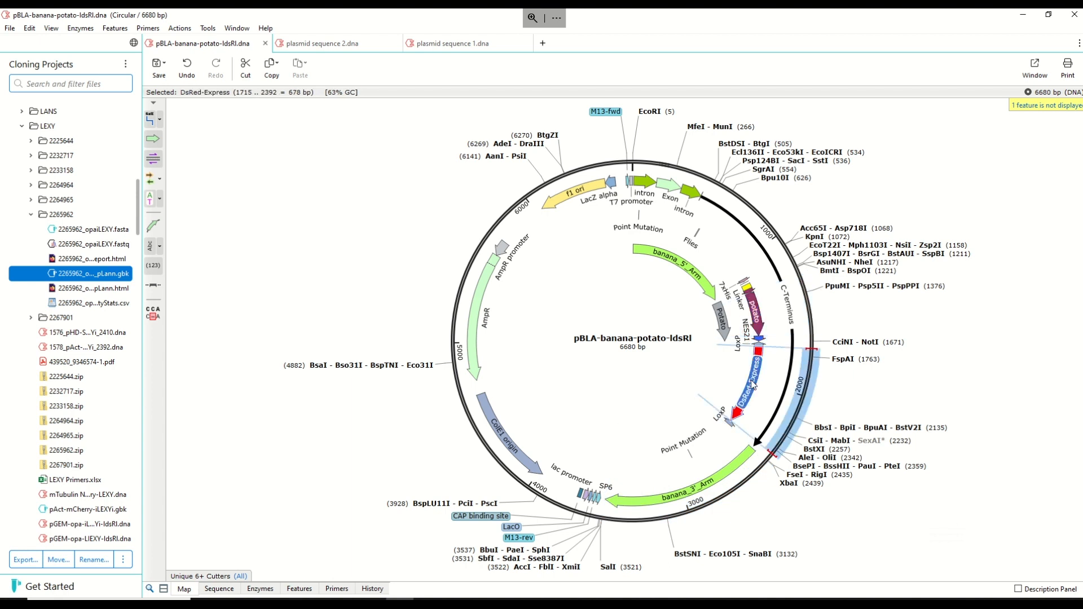
double_click(624, 340)
click(653, 356)
click(891, 368)
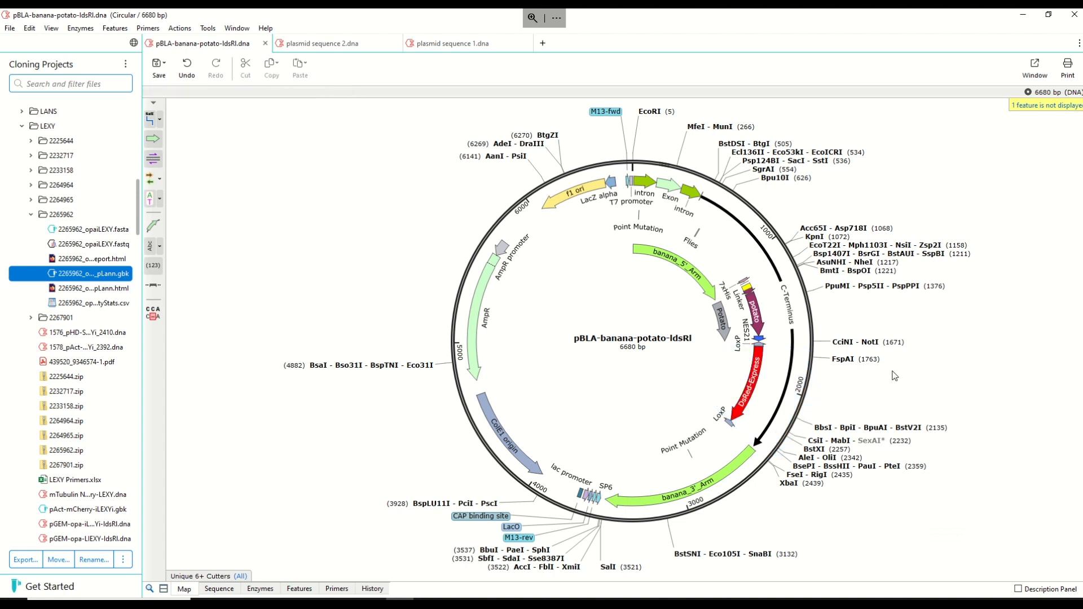
- Compare the maps of plasmid sequence 2 and plasmid sequence 1, and return to the pBLA-banana-potato-IdsRI map
click(340, 44)
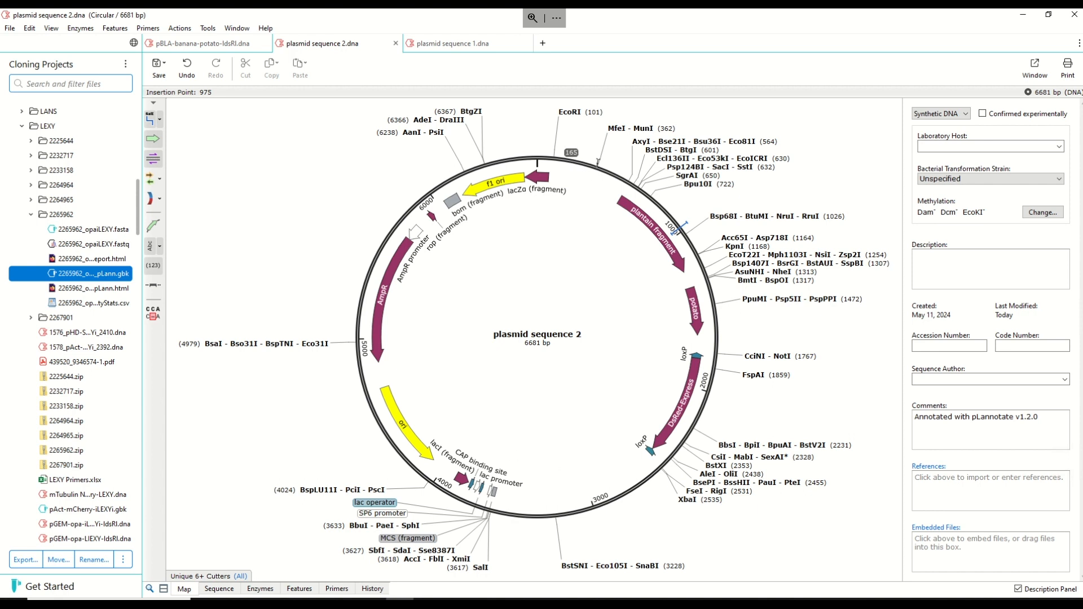
mouse_move(697, 312)
click(474, 45)
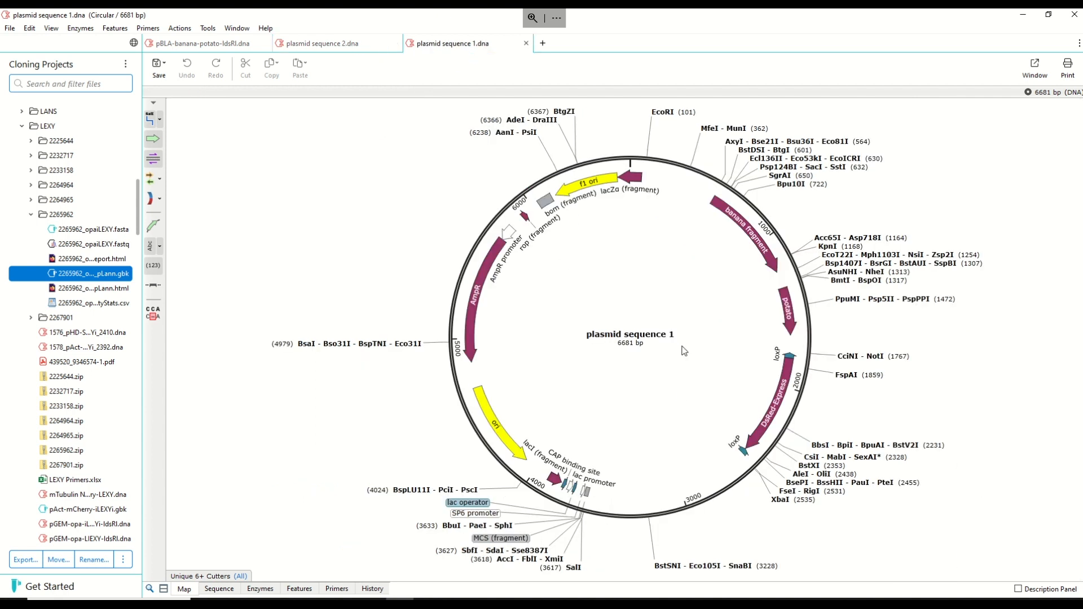
click(316, 45)
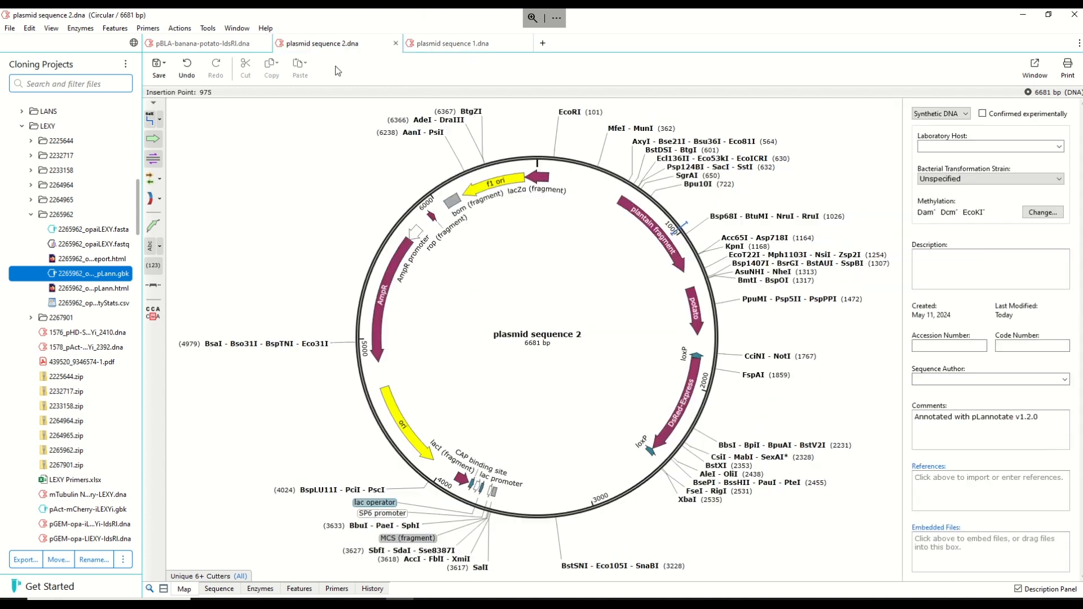
click(217, 48)
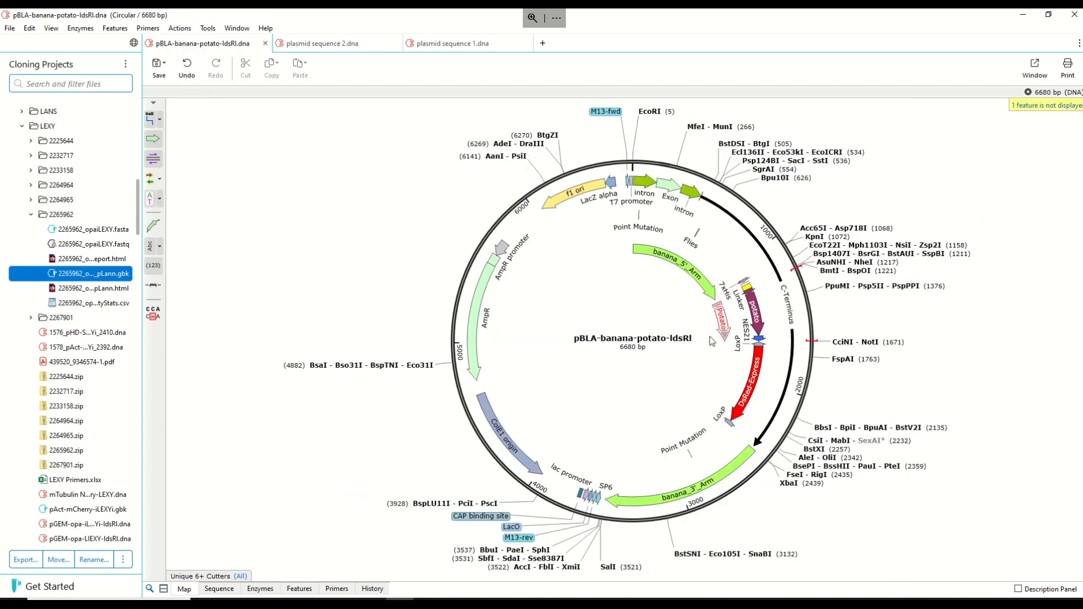
mouse_move(739, 345)
- Start a multiple DNA sequence alignment and exclude 2265962_opaiLEXY_pLasmidFile_pLann from it
click(208, 28)
mouse_move(303, 129)
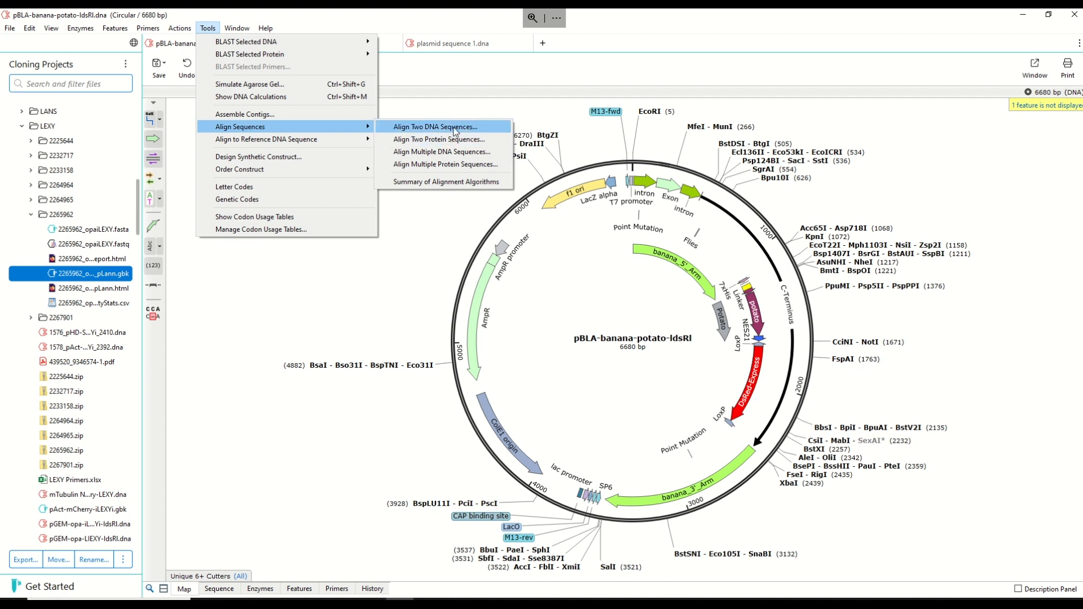
click(452, 153)
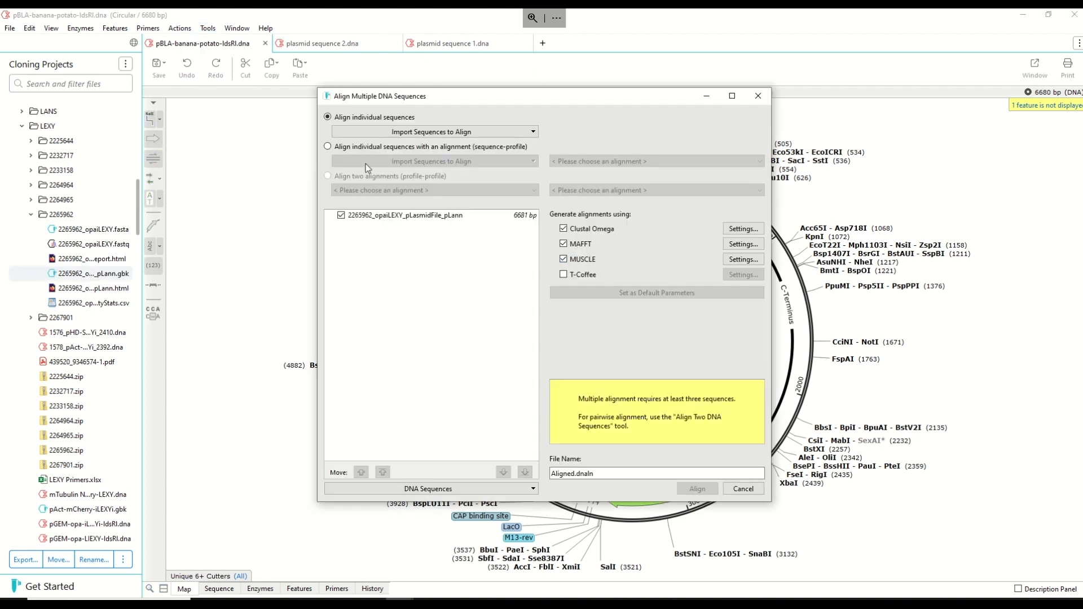
click(341, 216)
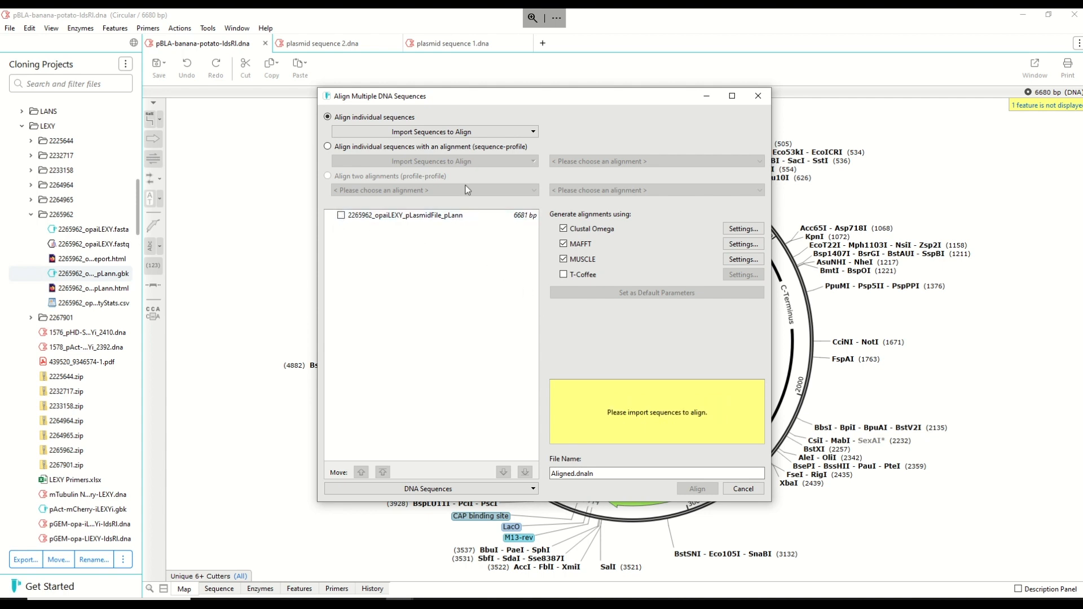
- Import the open sequences pBLA-banana-potato-IdsRI, plasmid sequence 1 and plasmid sequence 2 into the alignment
click(468, 131)
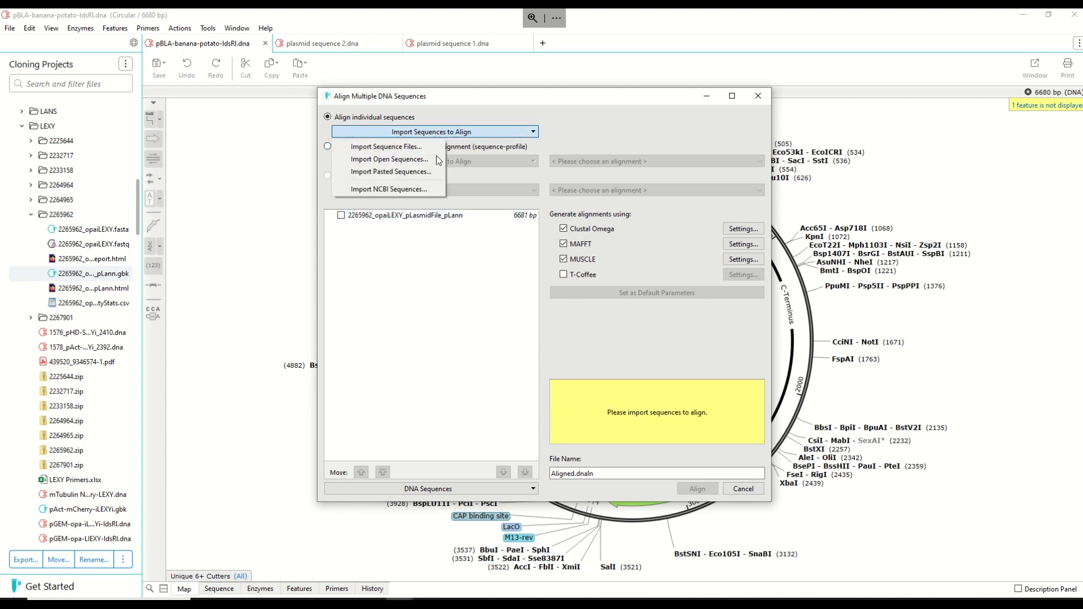
click(394, 161)
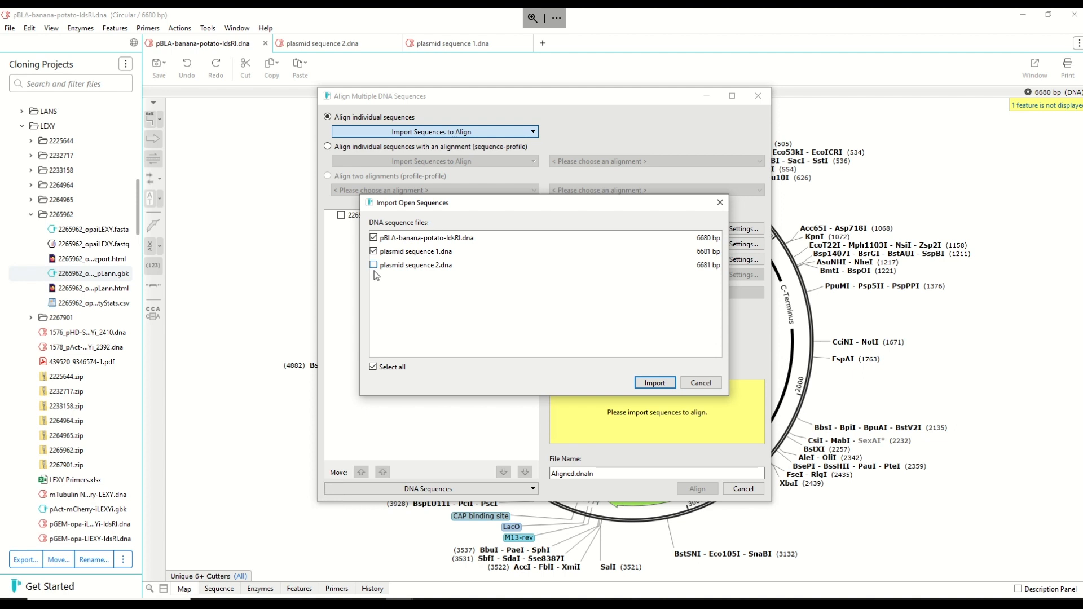
click(655, 385)
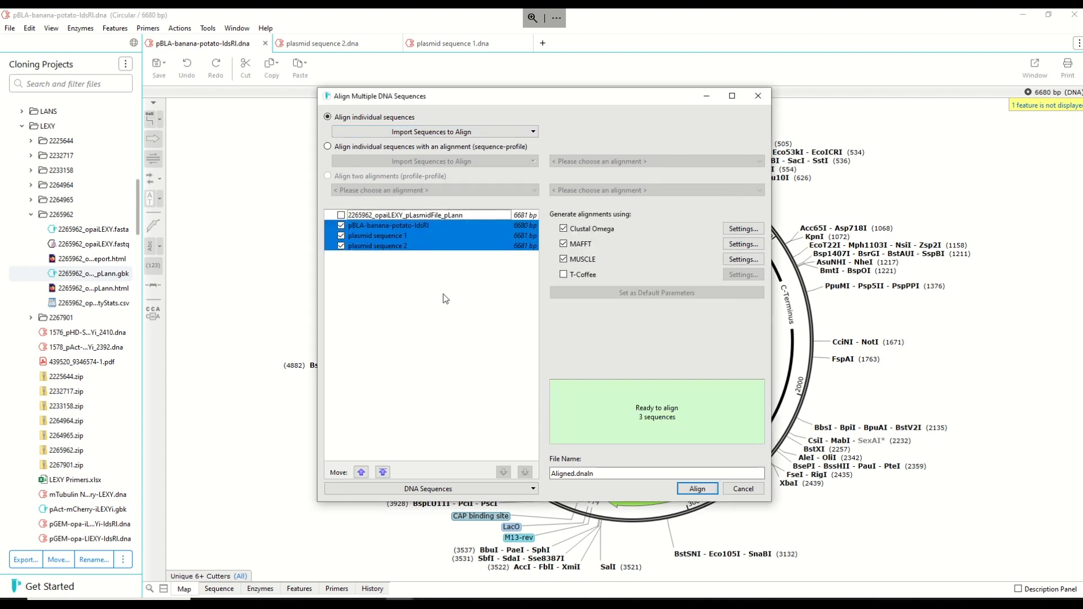
- Align the three imported sequences using Clustal Omega, MAFFT and MUSCLE, with Aligned.dnaln as the file name
click(419, 225)
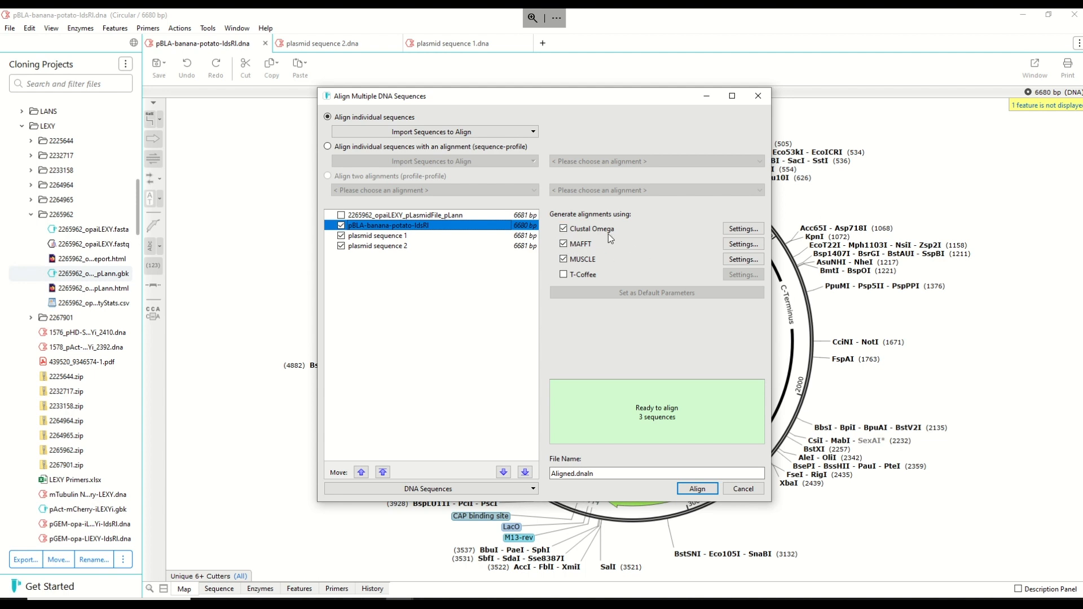
click(563, 258)
click(699, 489)
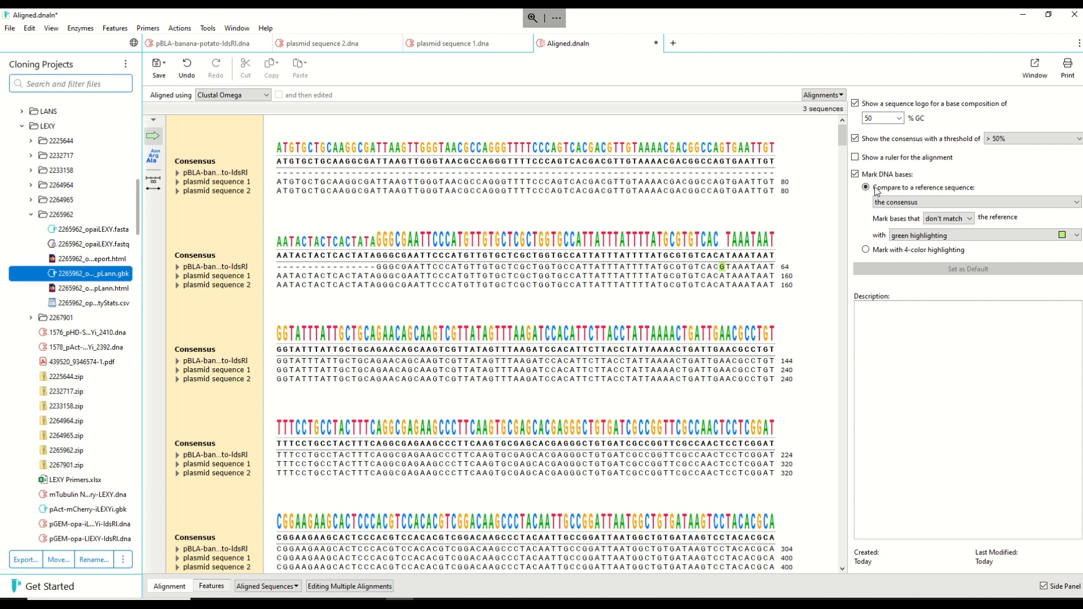
- Compare the alignment to pBLA-banana-potato-IdsRI as the reference sequence and mark the bases that match it
click(921, 204)
click(913, 221)
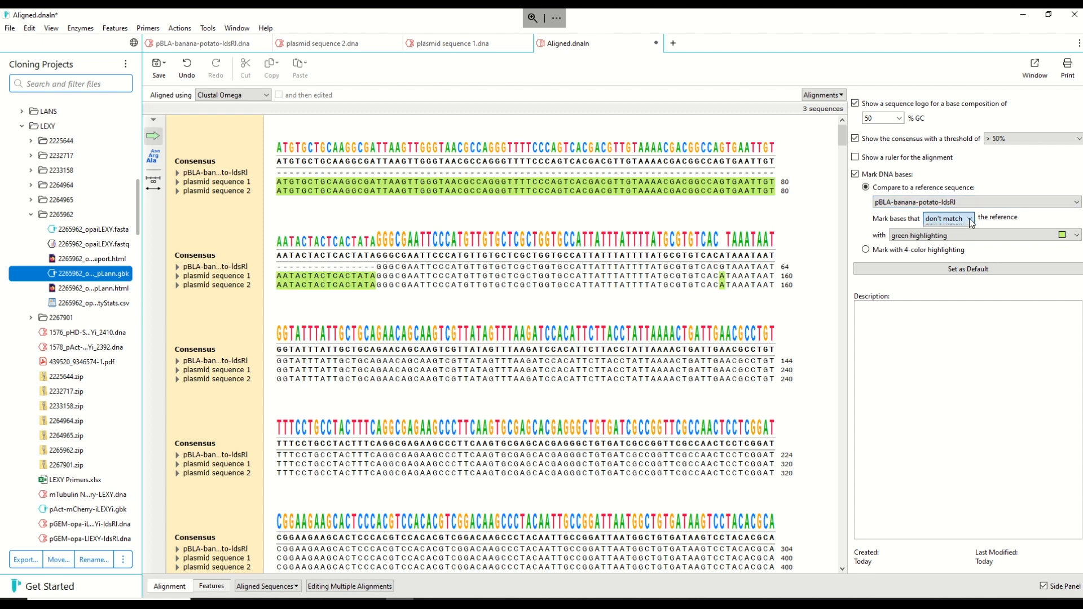
click(962, 219)
click(957, 229)
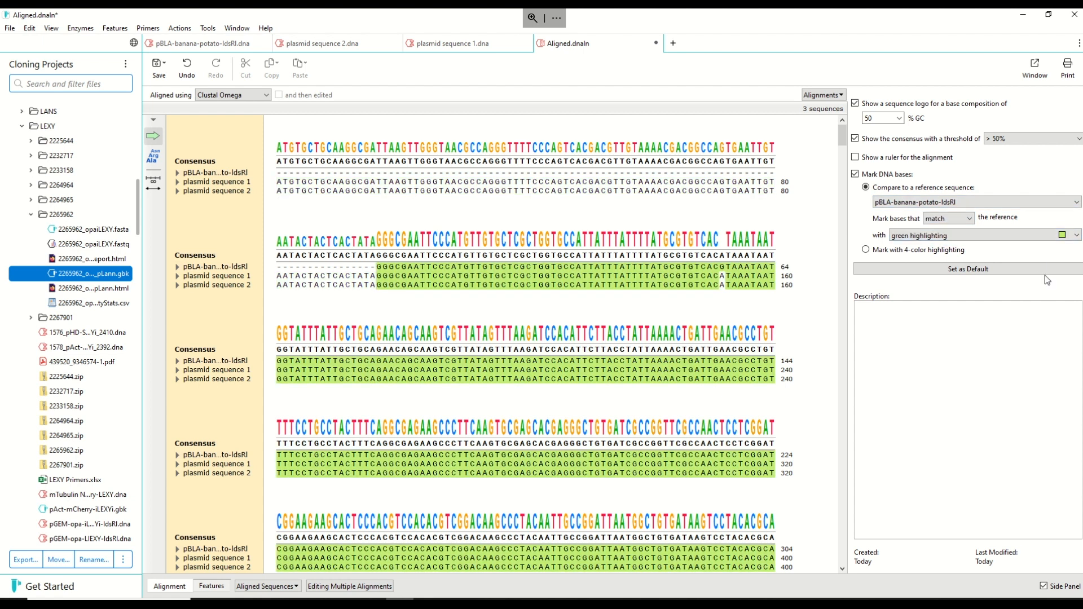
- Try pink highlighting for the matching bases, and settle on gray highlighting
click(941, 241)
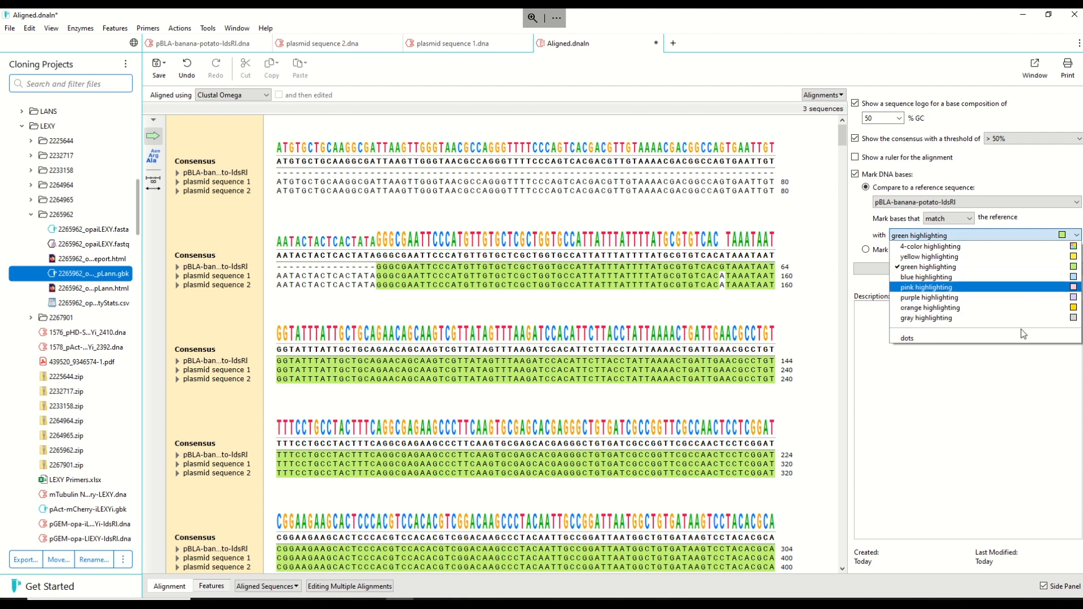
click(1014, 319)
click(931, 235)
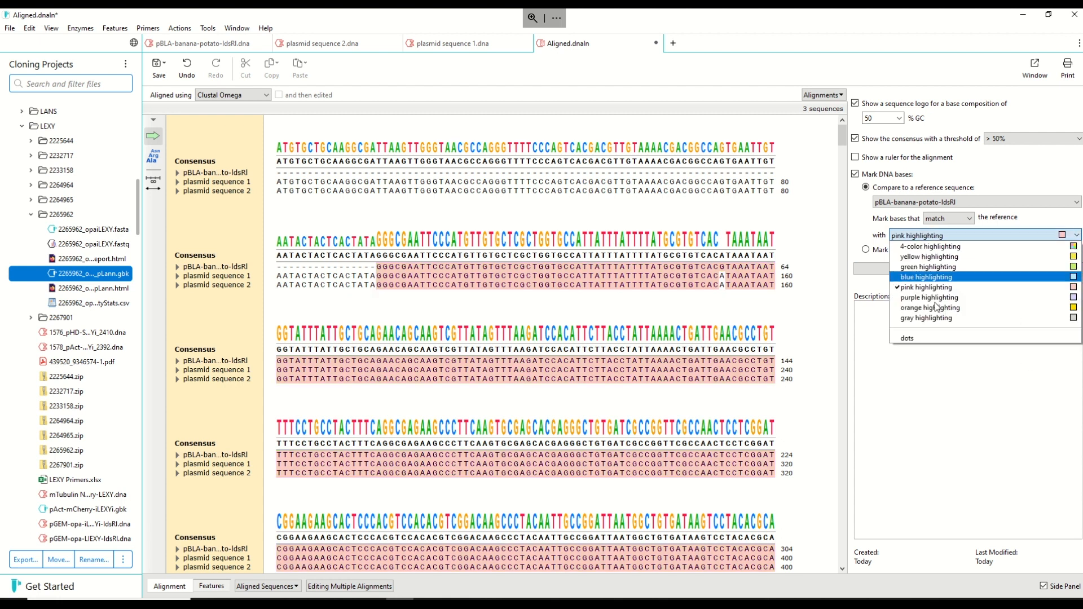
click(937, 312)
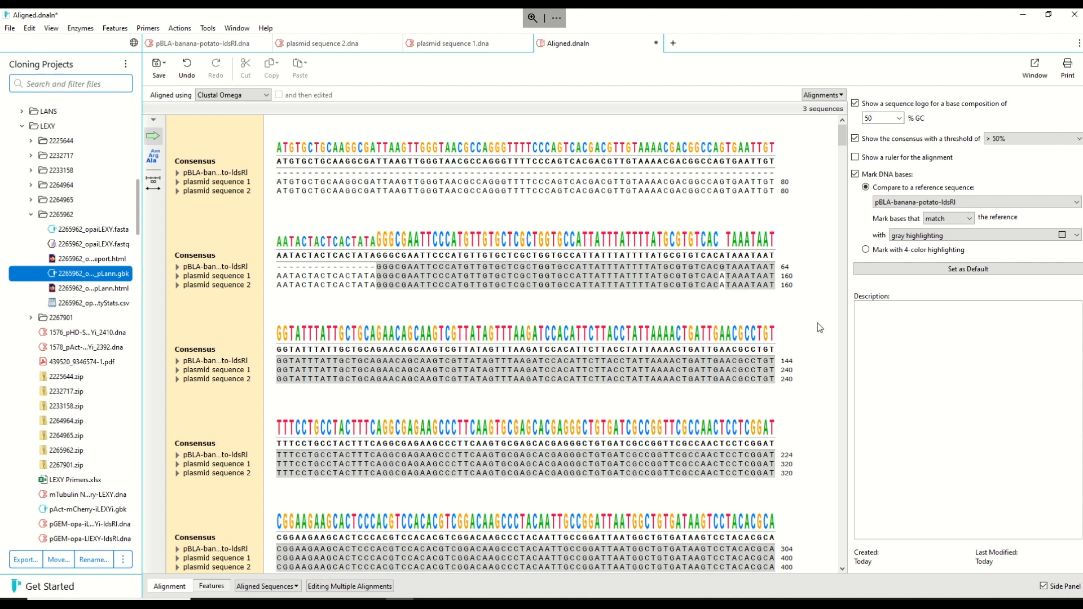
- View the alignment generated with MAFFT, and switch back to the Clustal Omega alignment
click(228, 99)
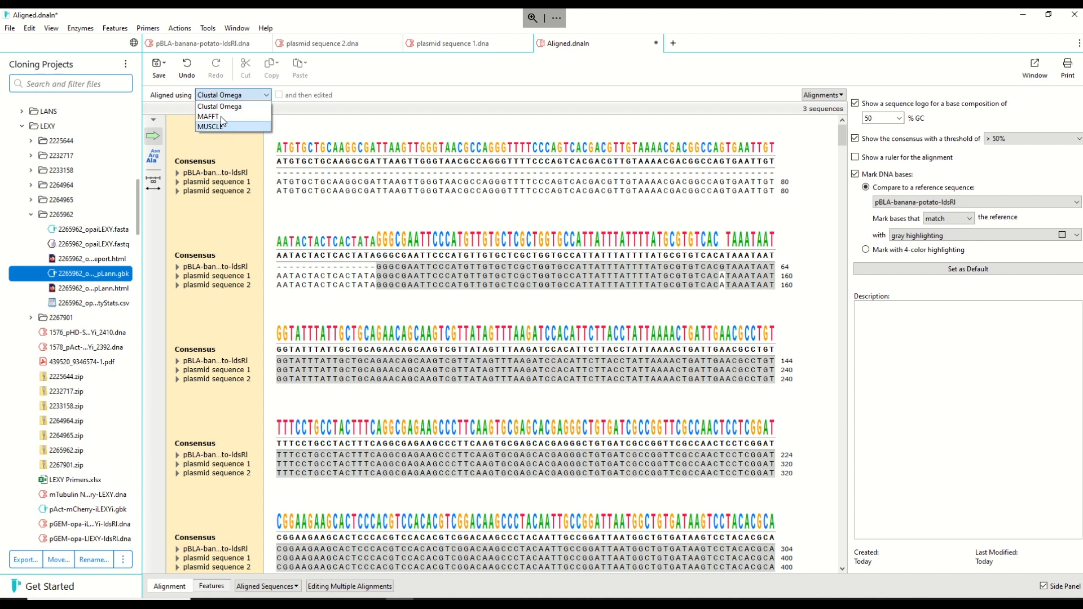
click(221, 116)
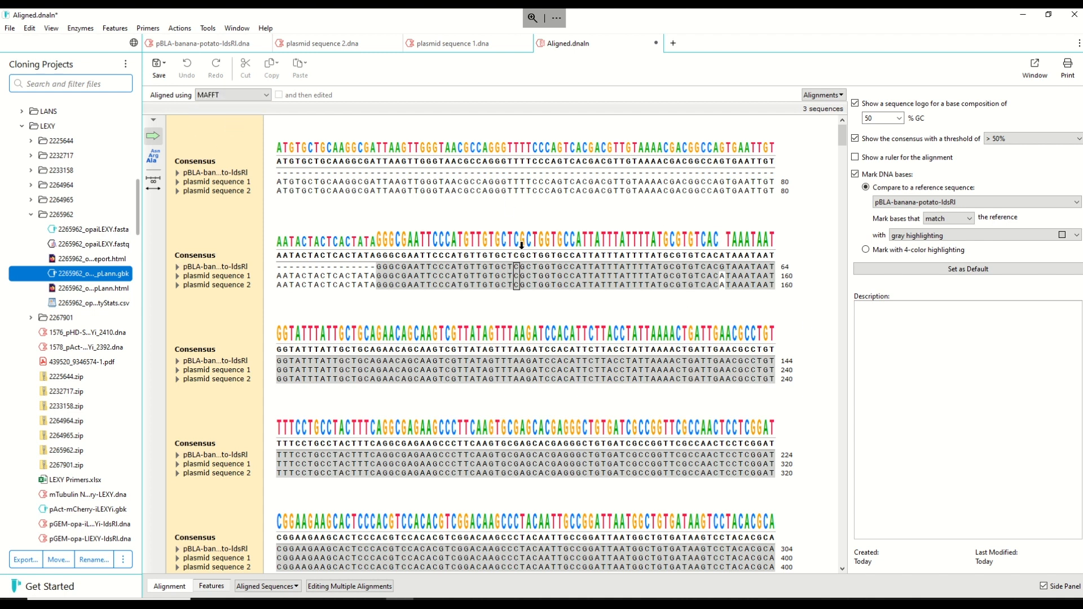
click(242, 94)
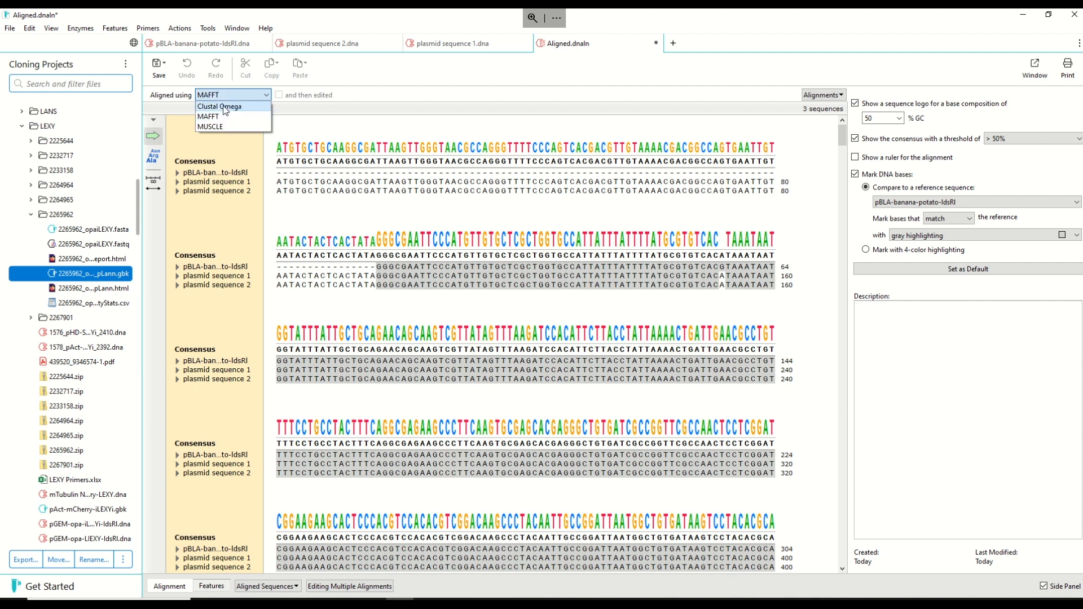
click(224, 107)
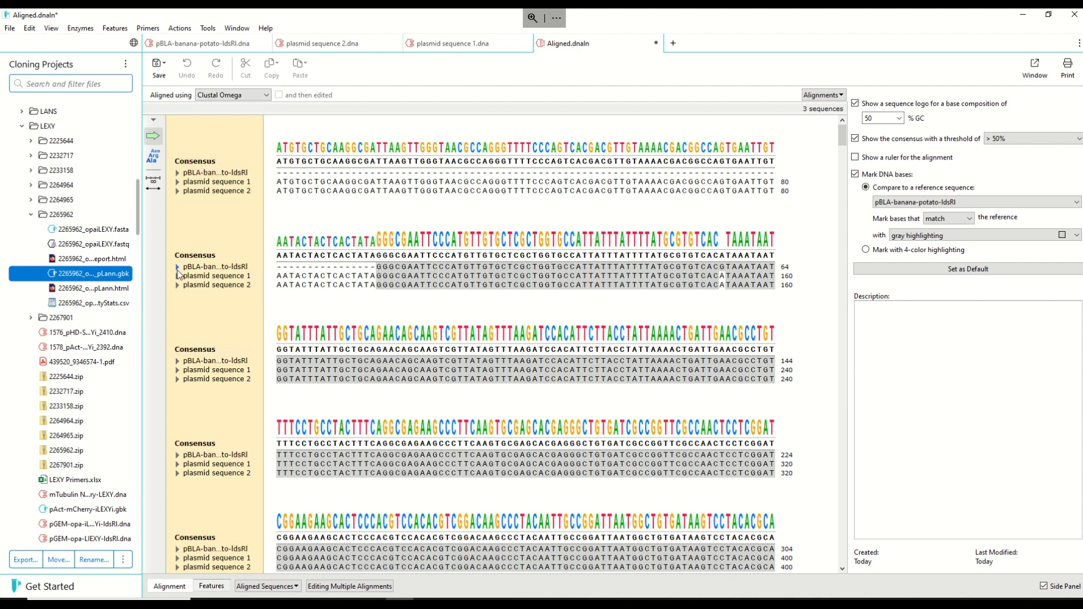
- Expand the feature annotations of pBLA-banana-potato-IdsRI and plasmid sequence 1 in the alignment
click(177, 268)
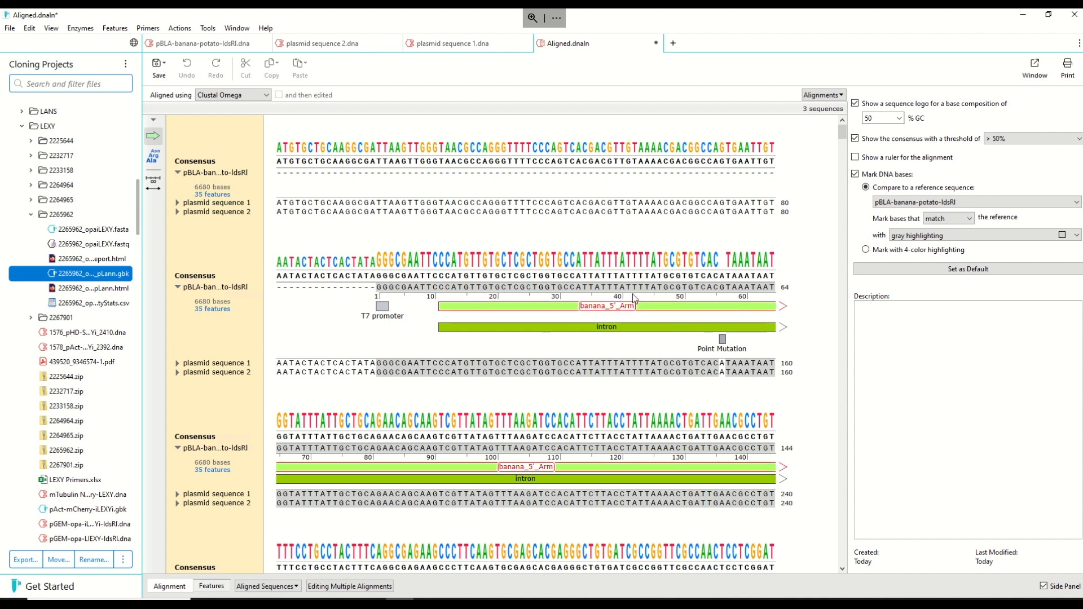
scroll(608, 265, down, 1)
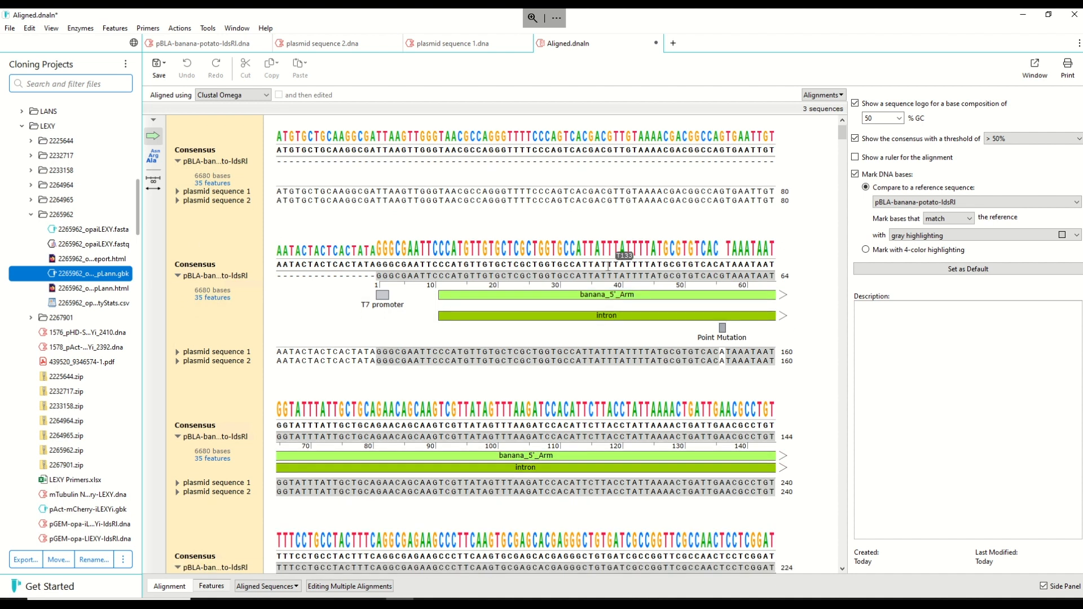
scroll(608, 265, down, 1)
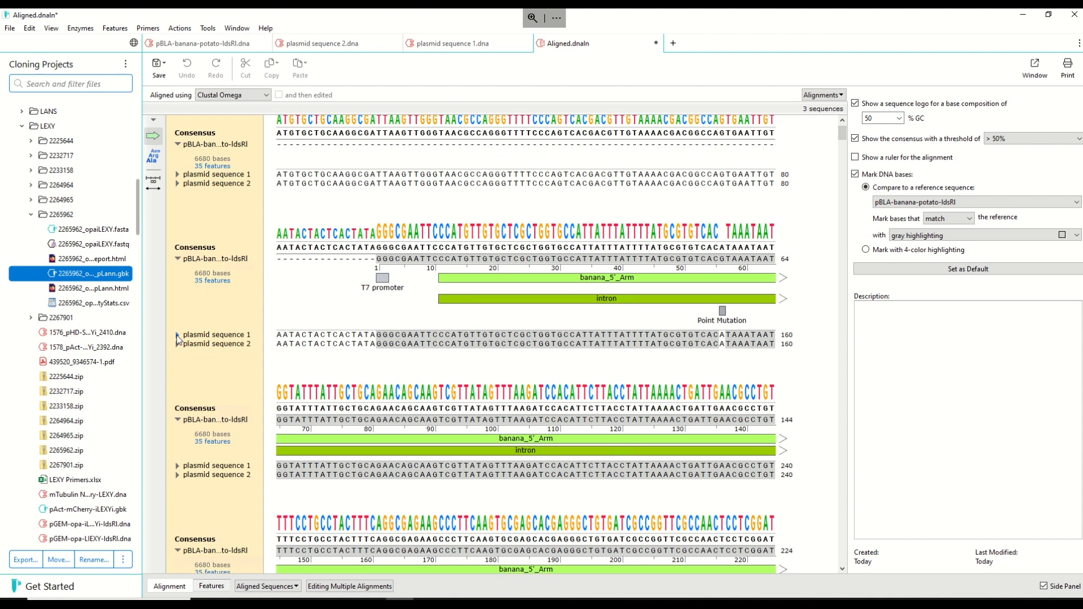
click(177, 335)
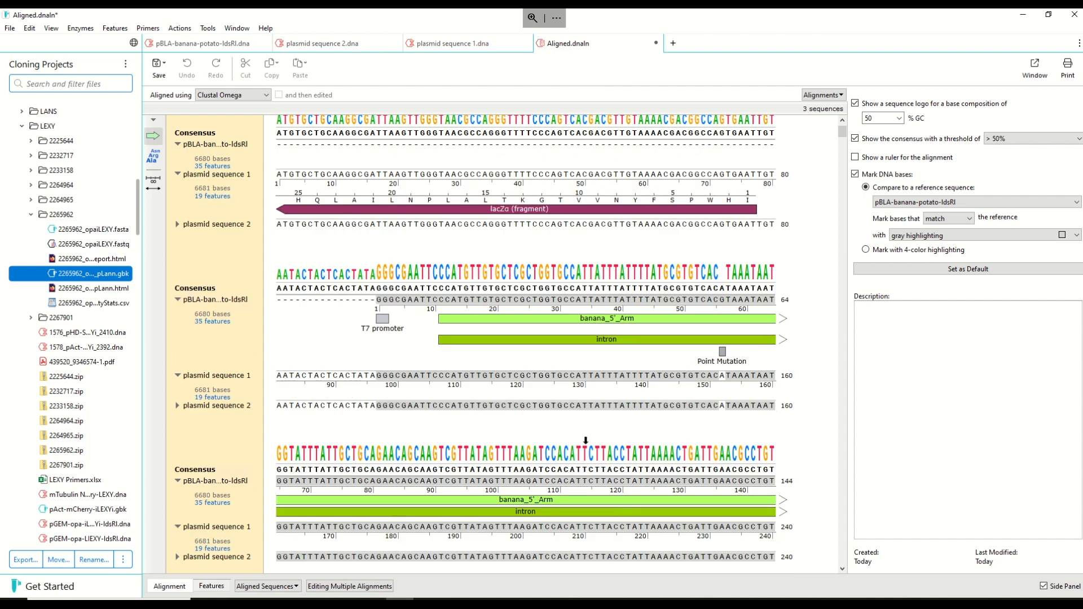
- Select plasmid sequence 1 in the alignment and examine its bases along the banana_5'_Arm region
scroll(585, 440, down, 3)
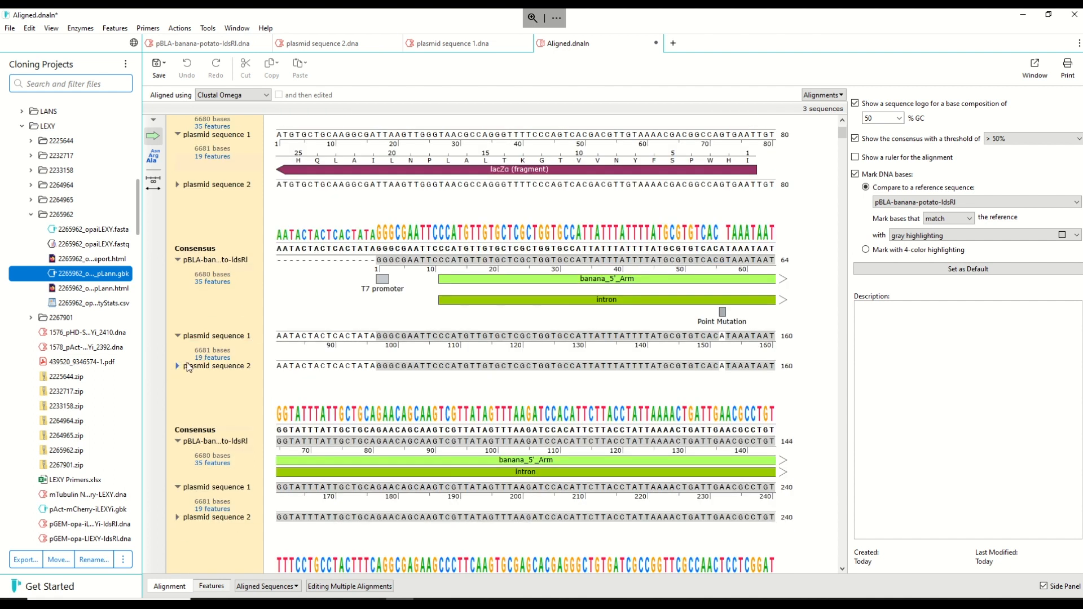
click(179, 337)
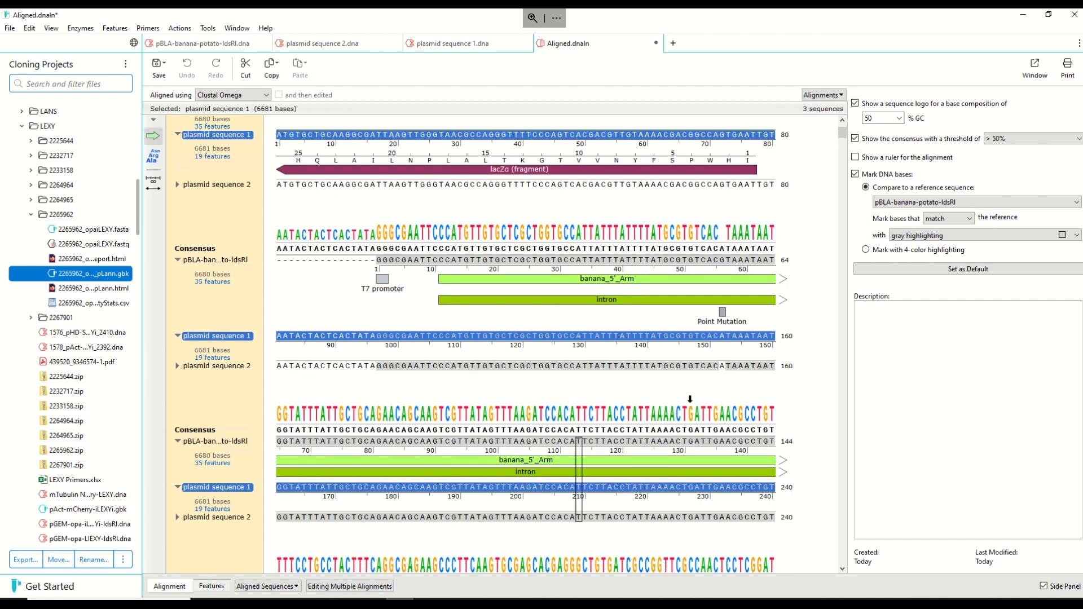
scroll(739, 428, down, 10)
scroll(743, 410, down, 3)
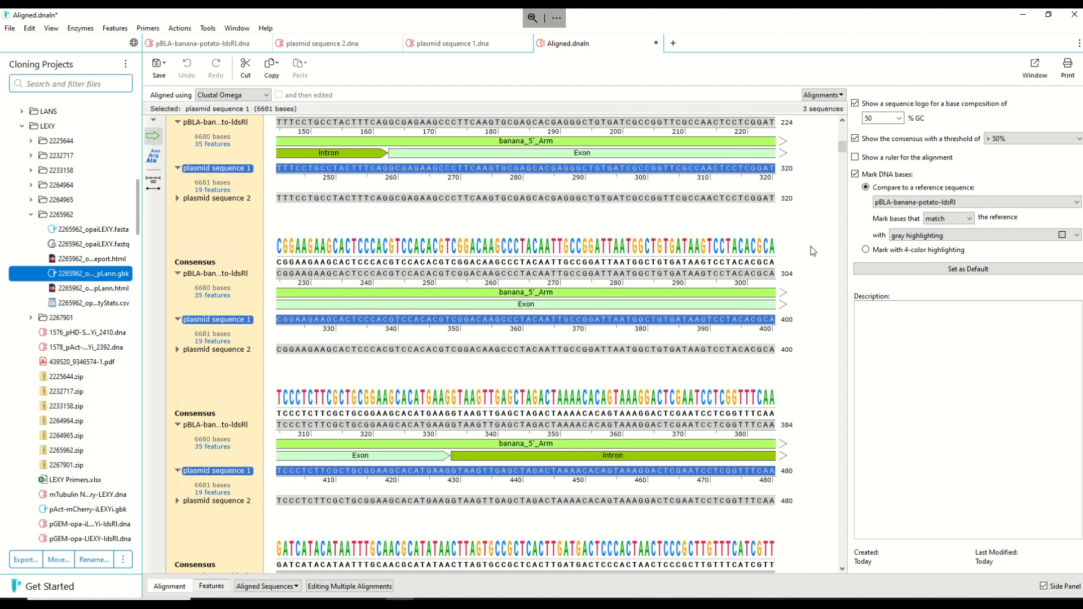
- Collapse the feature annotations of plasmid sequence 1 and pBLA-banana-potato-IdsRI in the alignment
drag(841, 165, 848, 124)
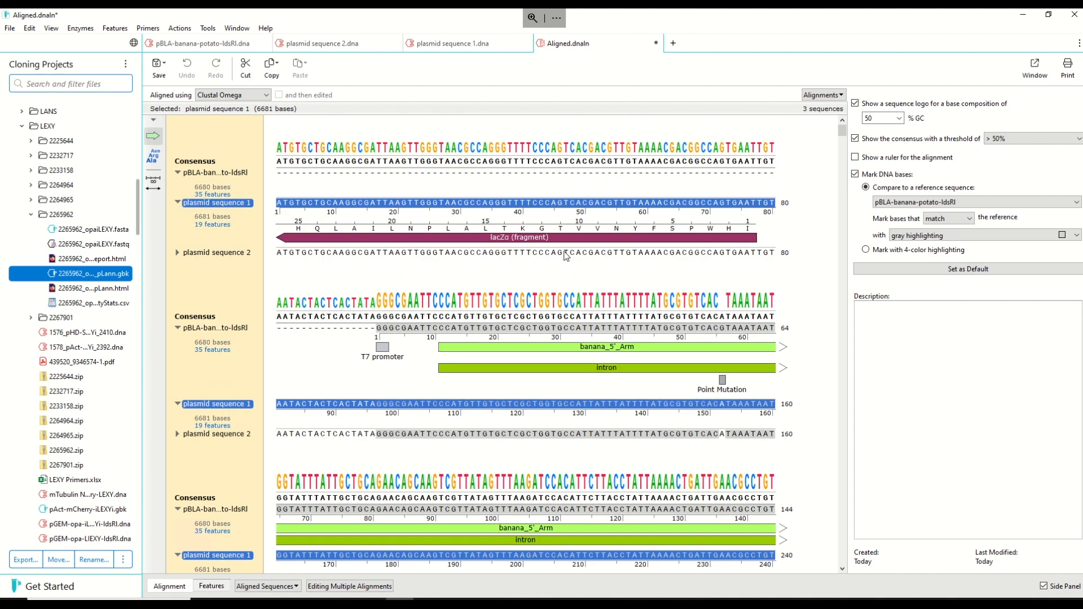
click(178, 203)
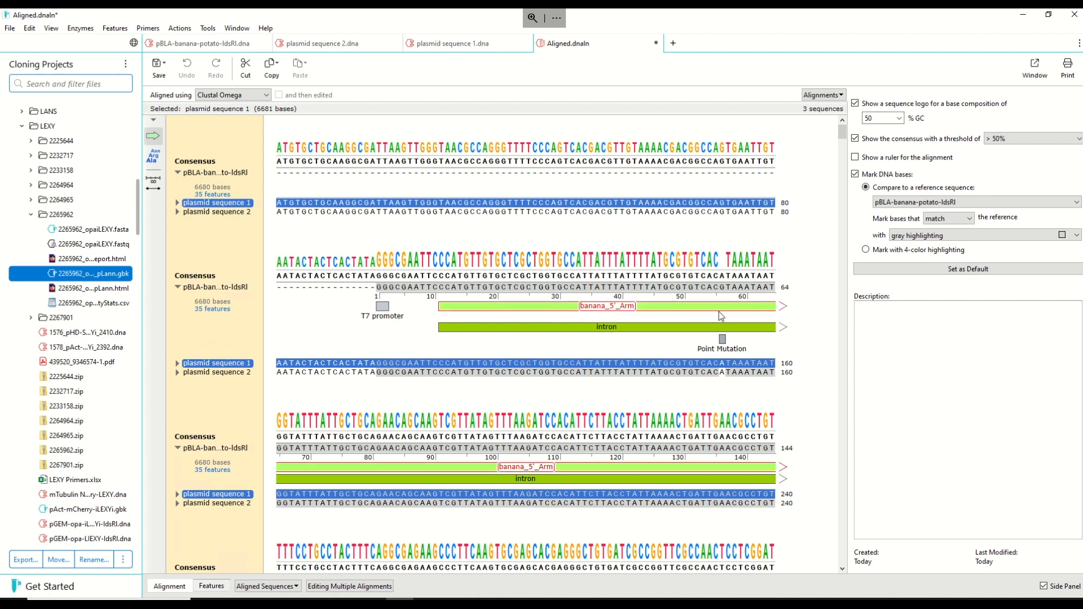
scroll(722, 313, down, 3)
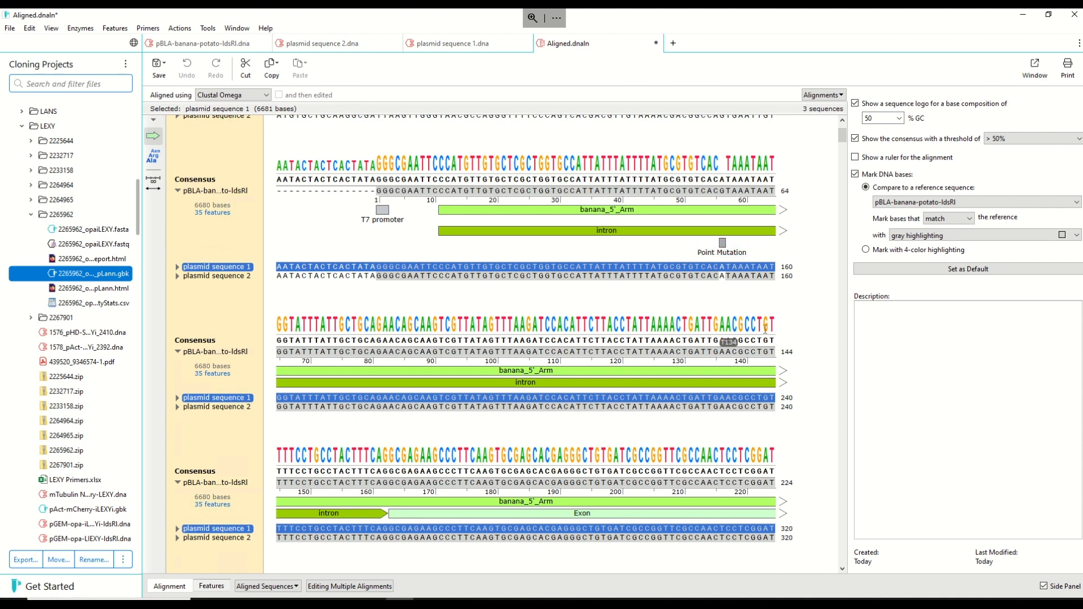
scroll(727, 341, down, 3)
mouse_move(840, 139)
mouse_down()
mouse_move(846, 184)
mouse_move(839, 129)
mouse_up()
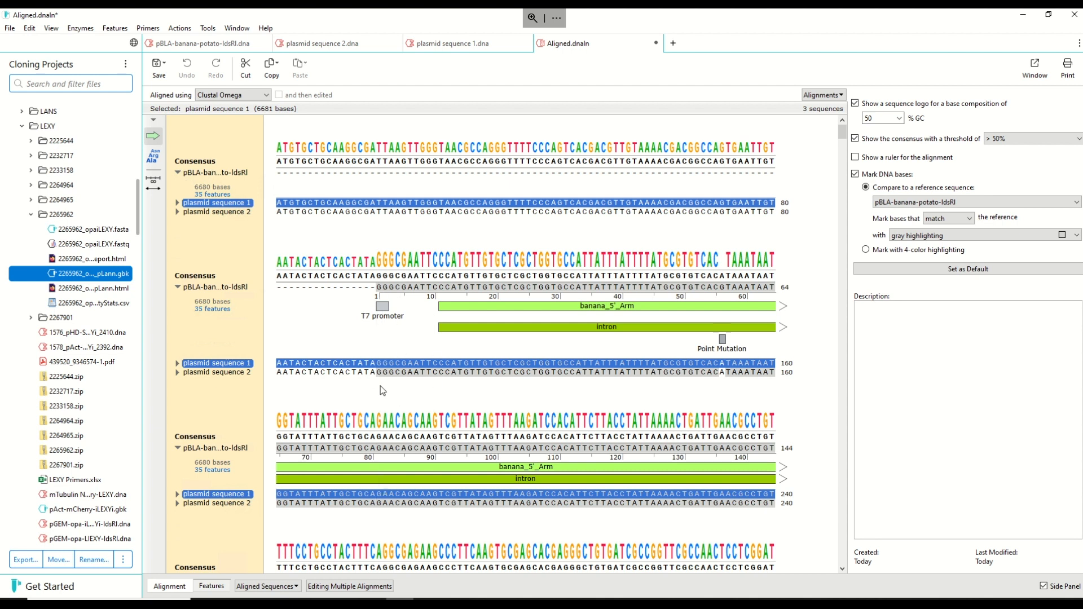
click(178, 175)
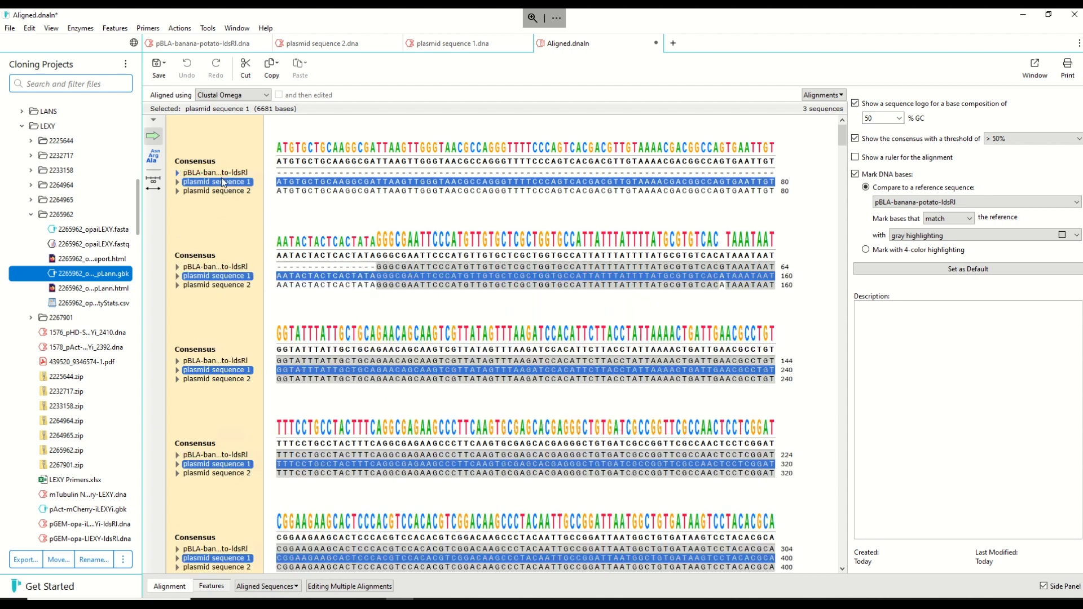
- Select bases 1 to 96 of plasmid sequence 1, and columns 97 to 148 across the reference and plasmid sequence 1
click(616, 333)
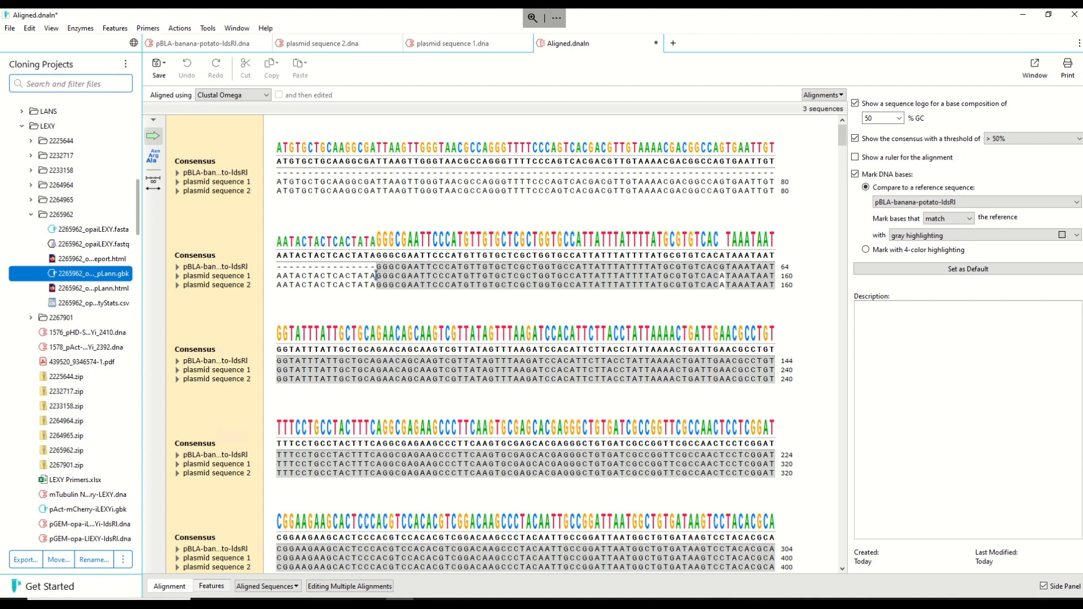
drag(376, 276, 277, 181)
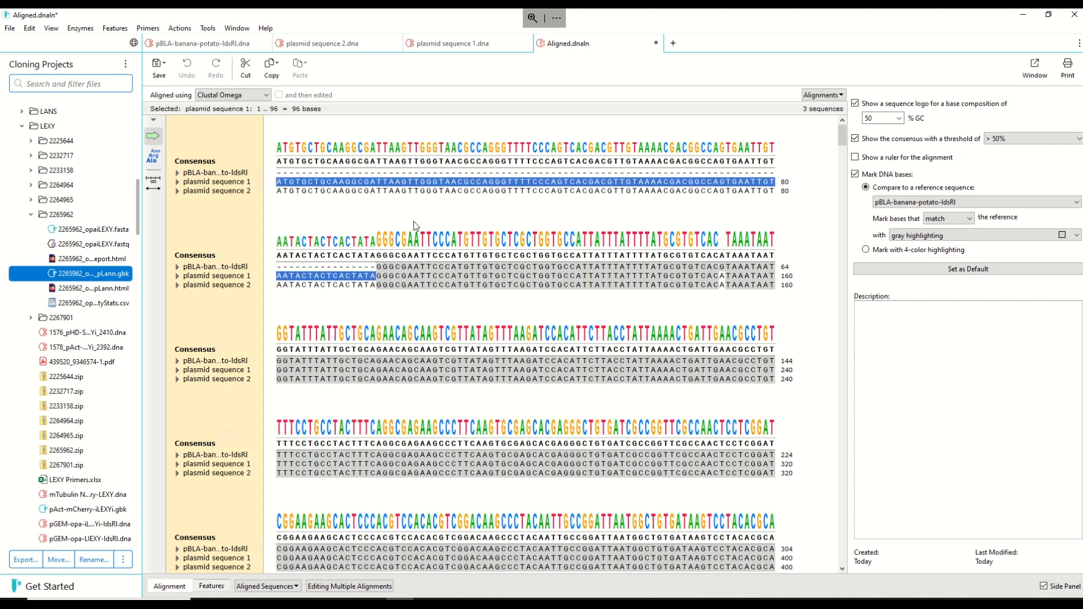
click(520, 266)
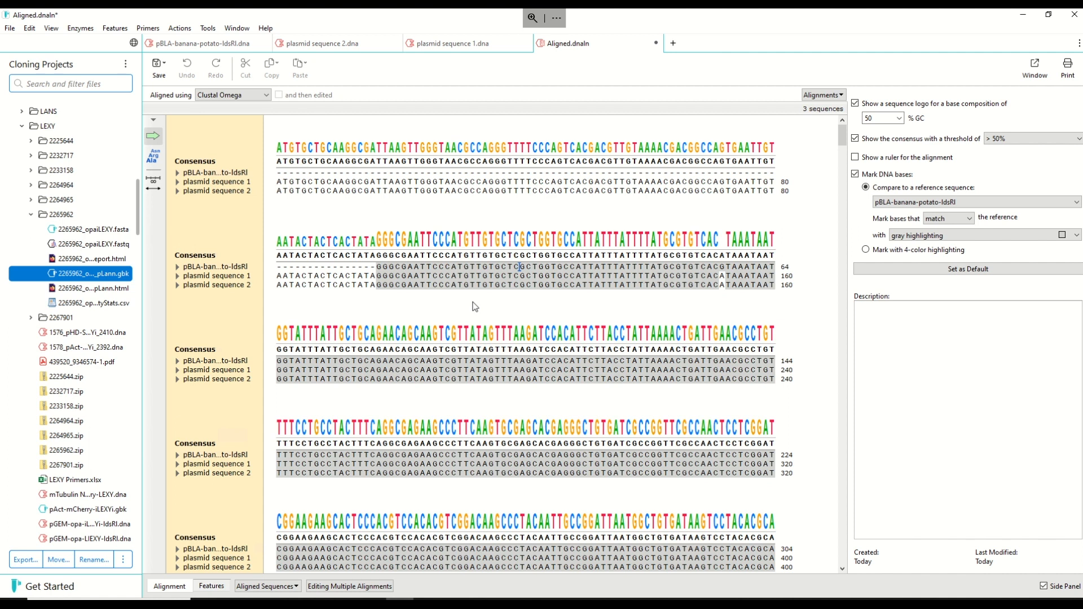
click(377, 267)
drag(377, 267, 699, 275)
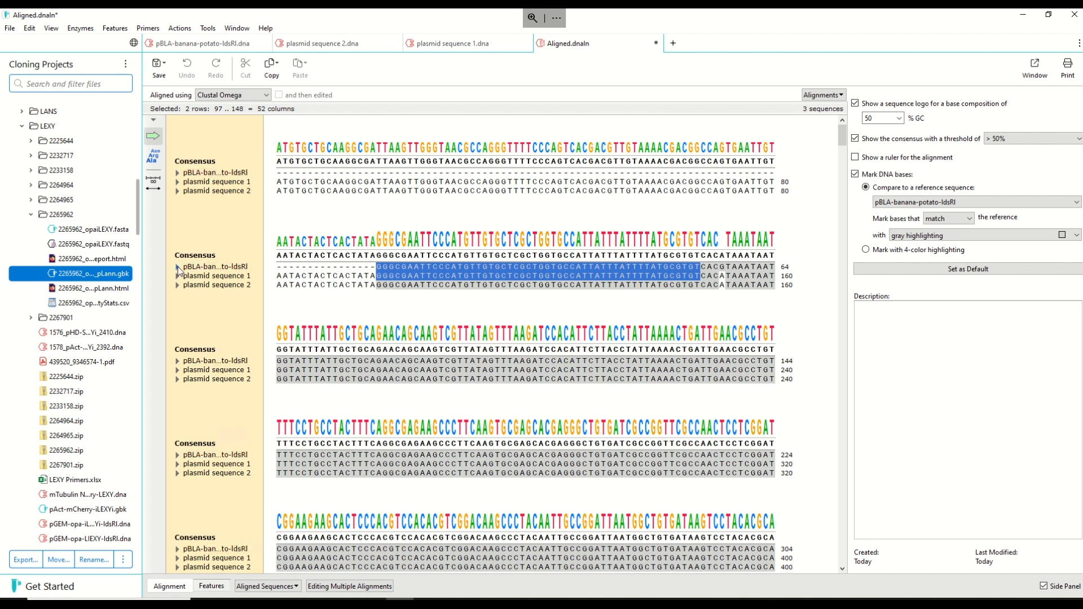
- Expand the features of pBLA-banana-potato-IdsRI, select its bases 1 to 21 for inspection, and collapse the features again
click(180, 267)
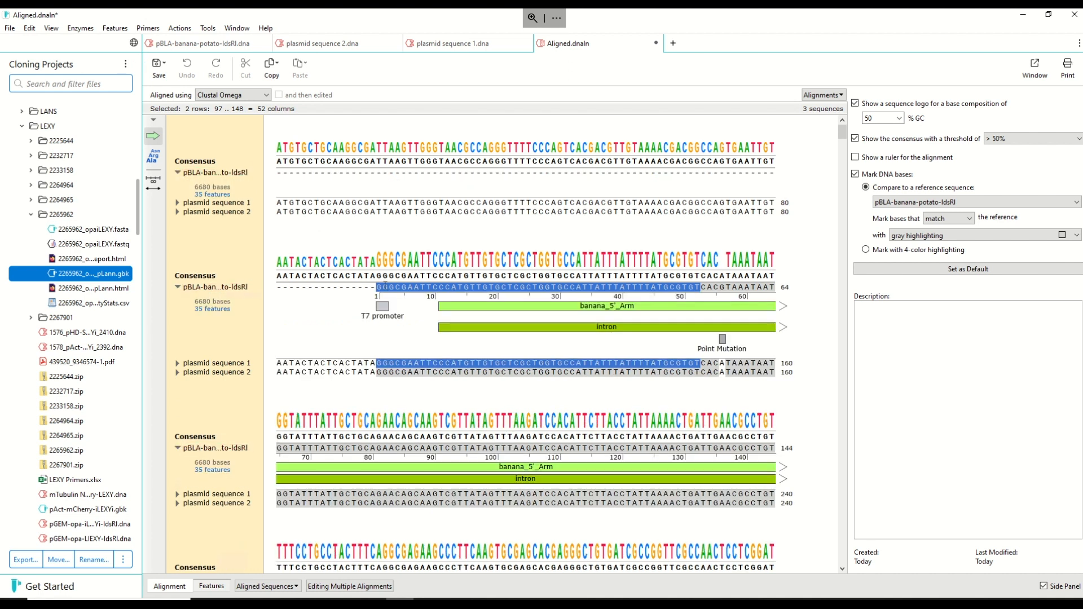
drag(377, 287, 507, 287)
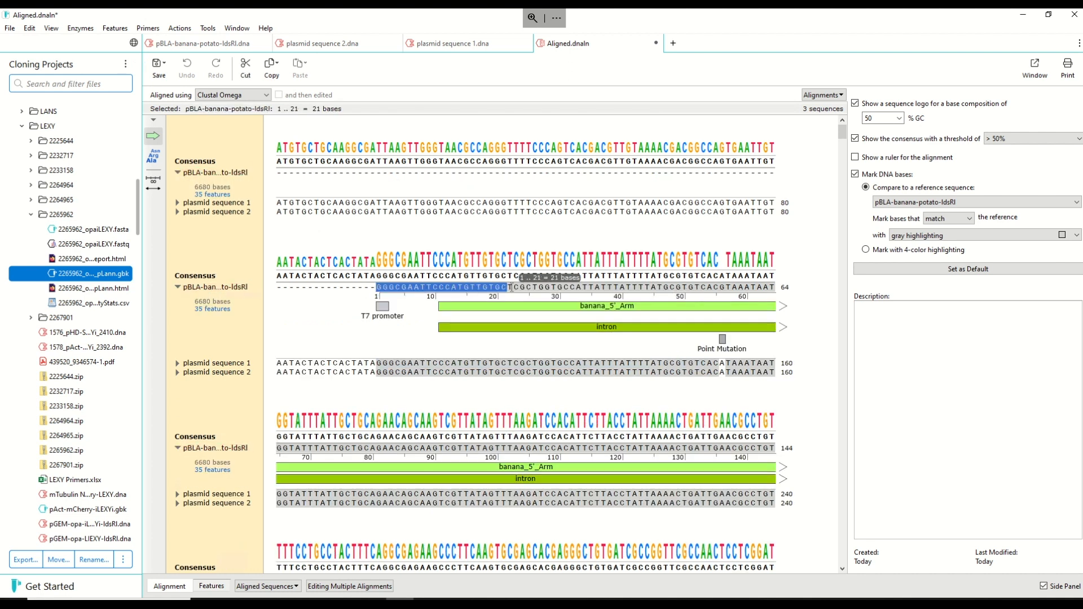
click(314, 288)
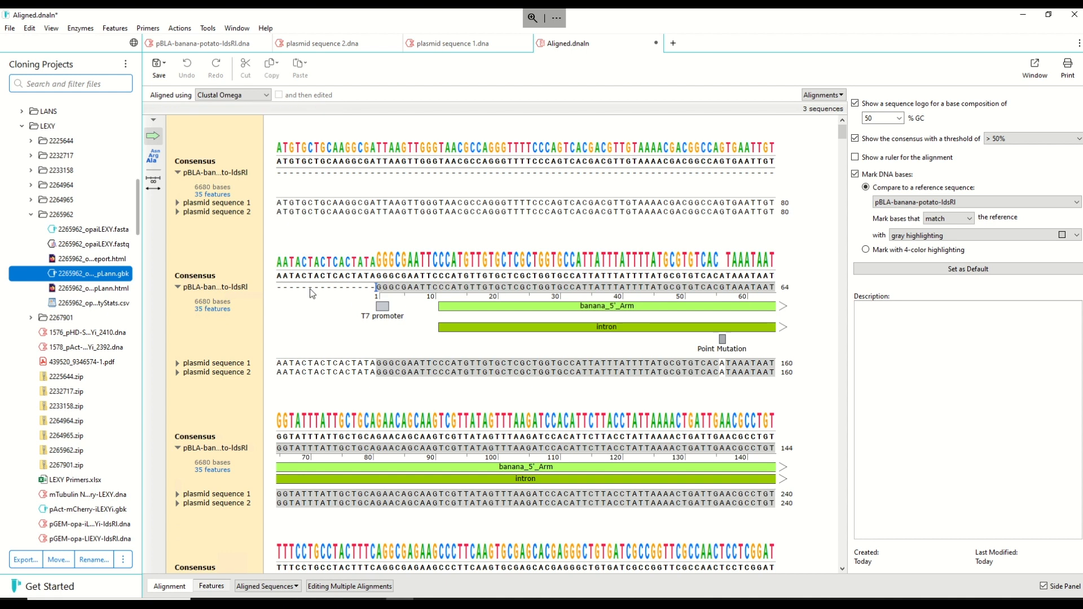
click(179, 289)
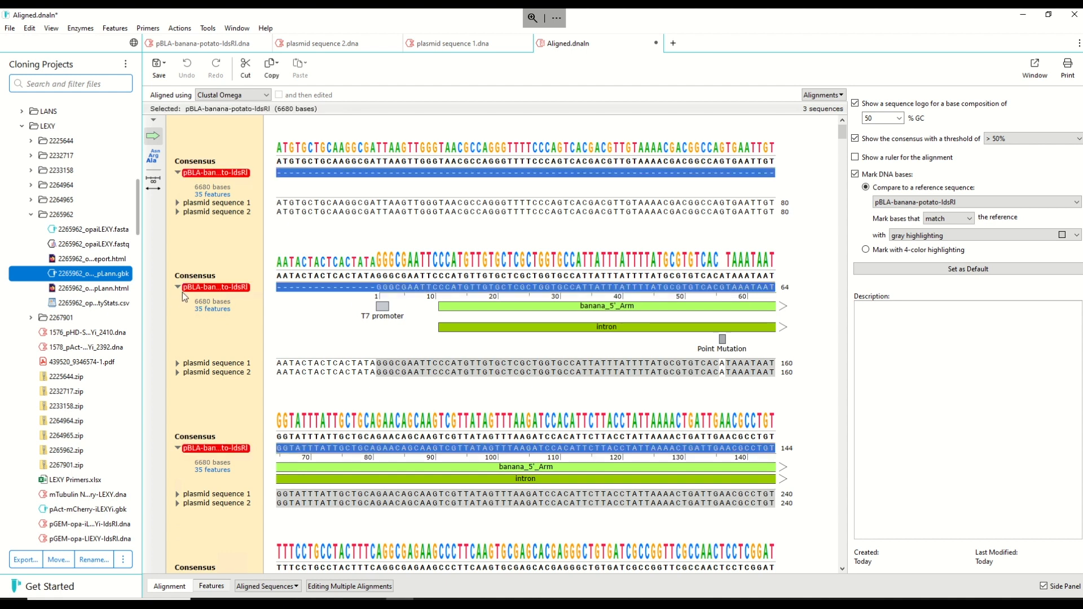
click(178, 288)
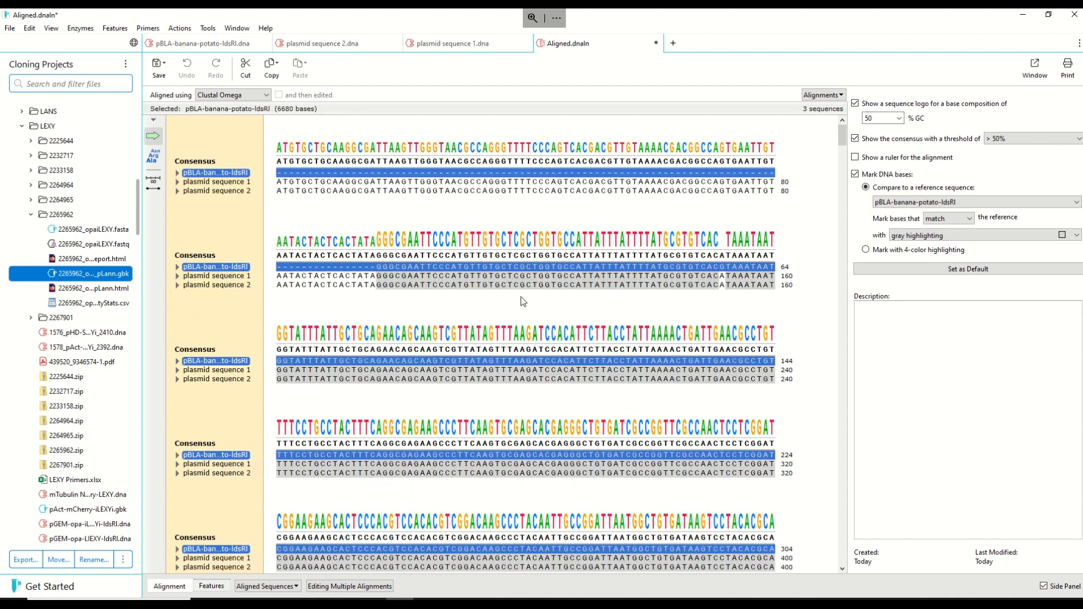
- Clear the selection, examine the reference's expanded features around the Point Mutation and banana_5'_Arm, and collapse them again
click(596, 286)
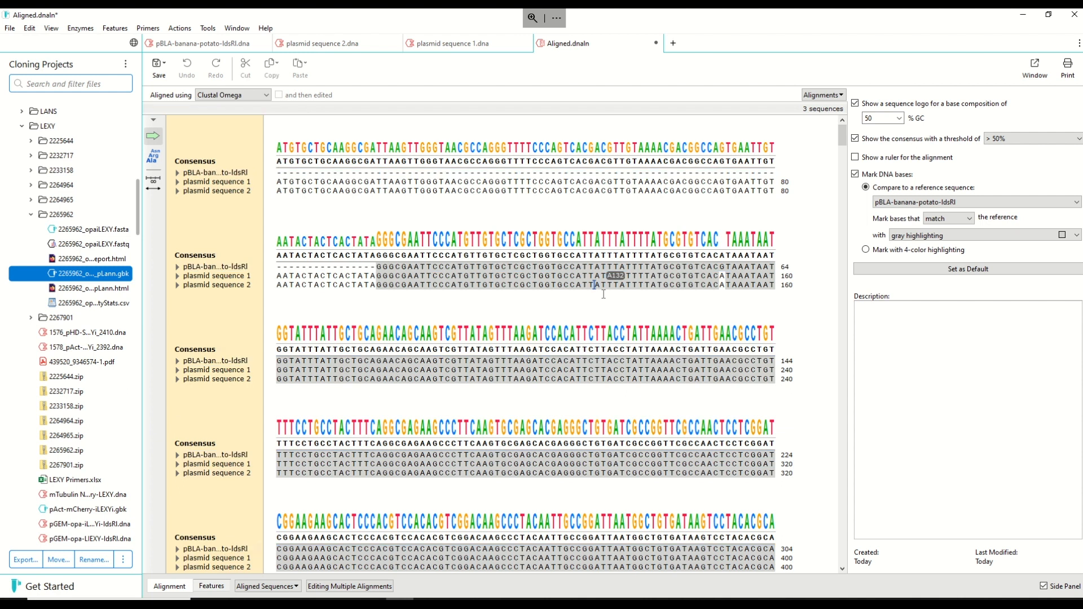
click(533, 191)
click(177, 173)
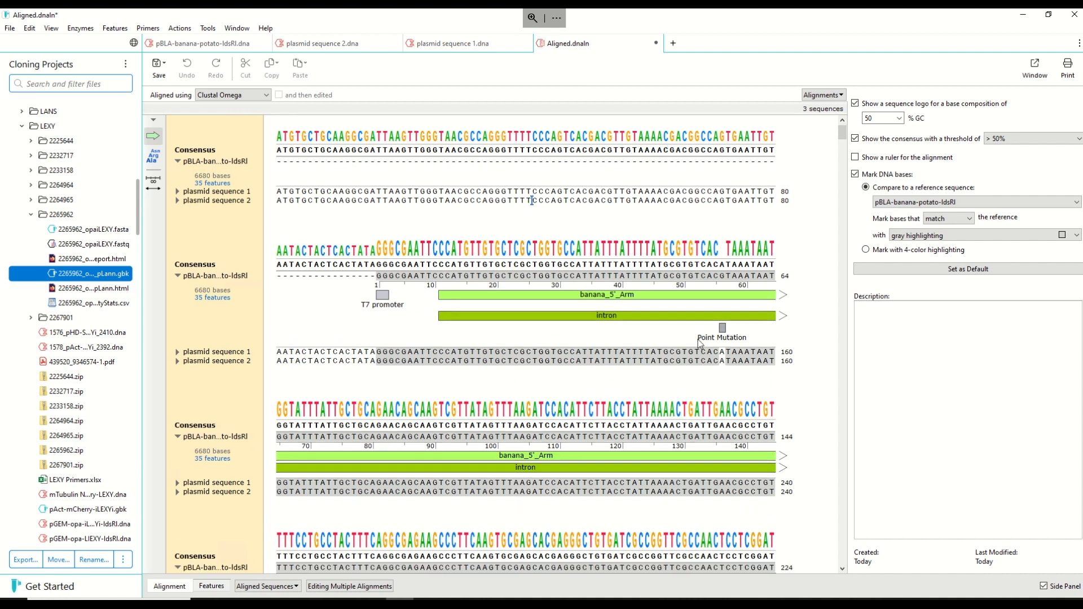
scroll(746, 314, down, 1)
scroll(746, 314, down, 2)
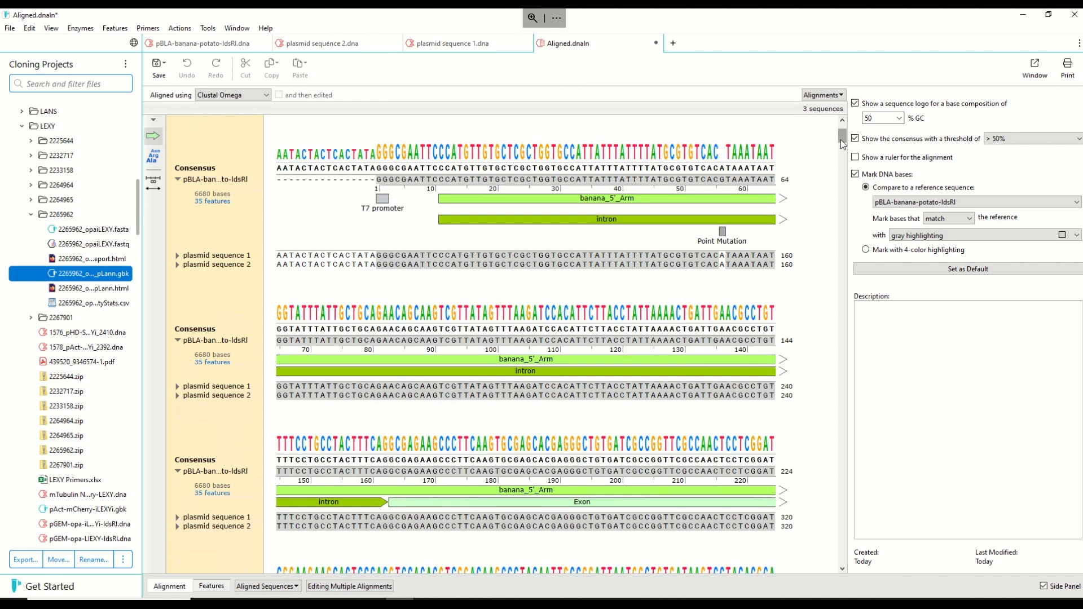
mouse_move(840, 144)
mouse_down()
mouse_move(846, 175)
mouse_move(844, 124)
mouse_up()
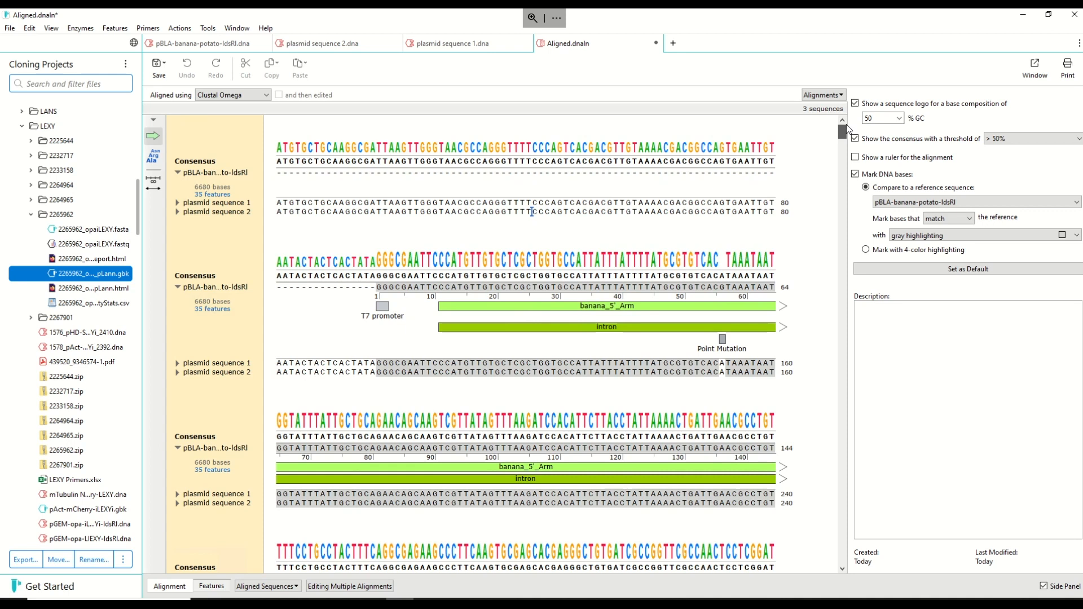
click(178, 174)
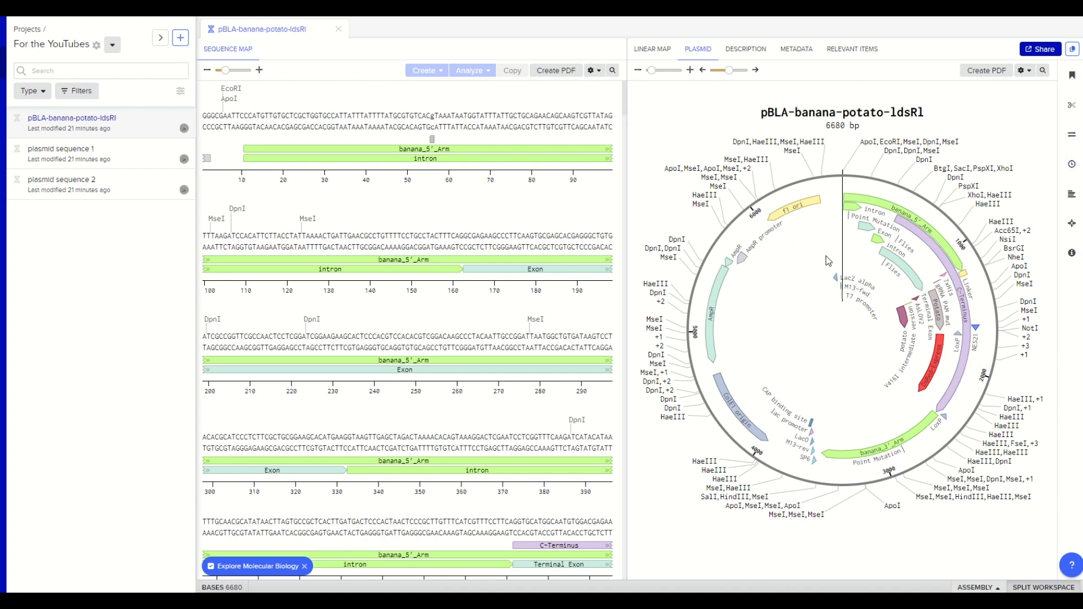
- Switch to Benchling and start a new alignment of pBLA-banana-potato-IdsRI with plasmid sequence 1 and plasmid sequence 2 as inputs
click(1071, 196)
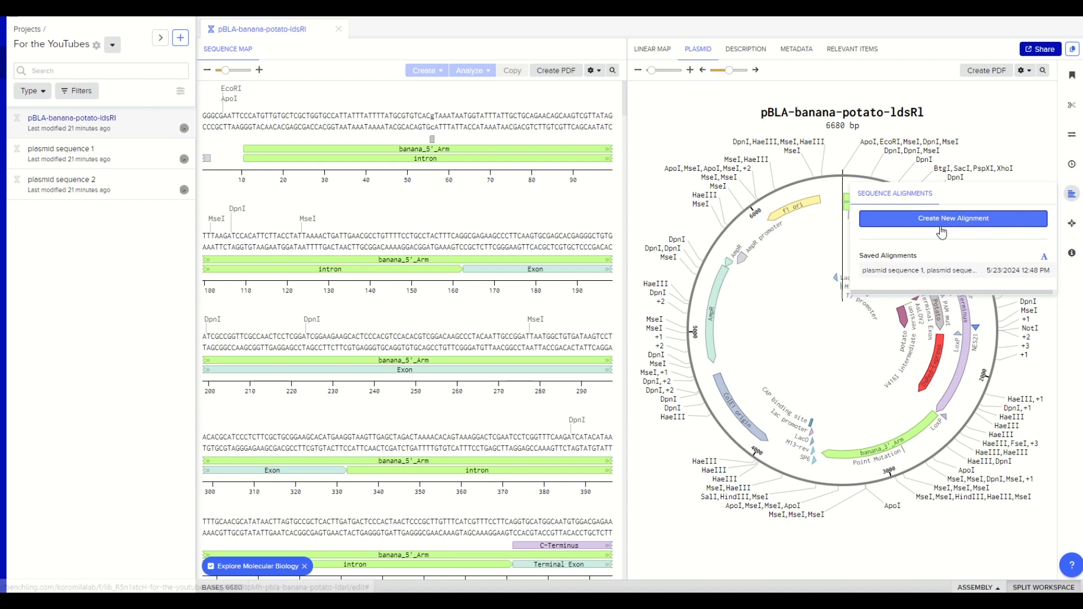
click(976, 223)
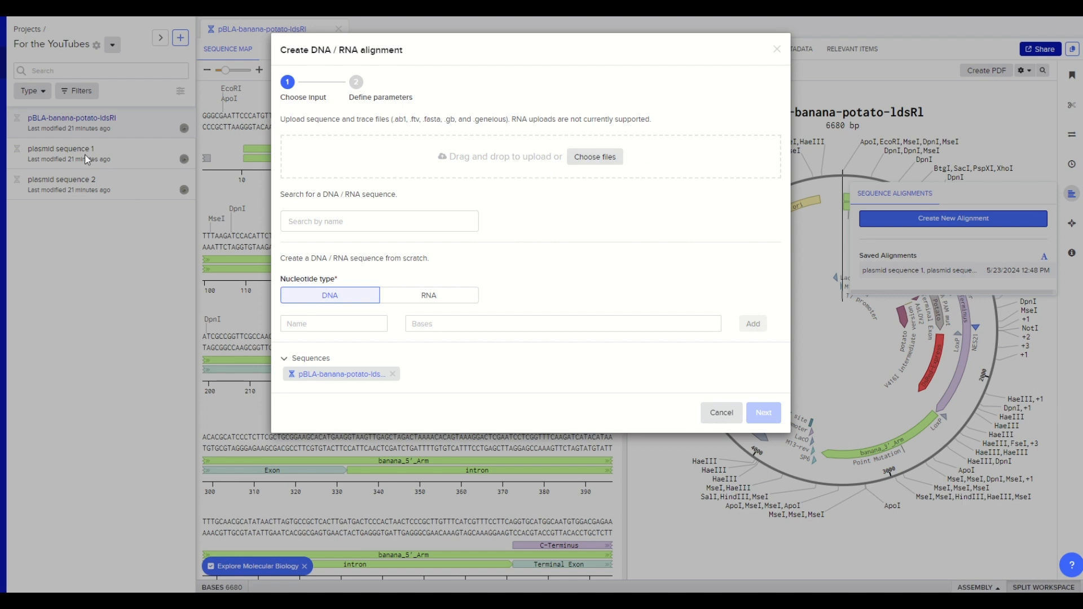
click(353, 224)
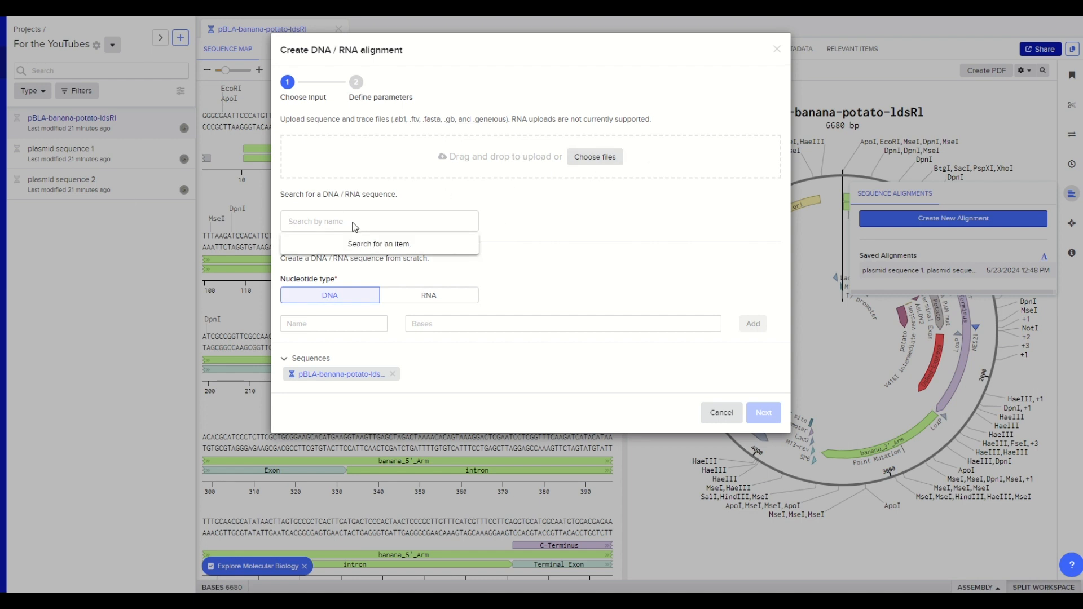
text(plas)
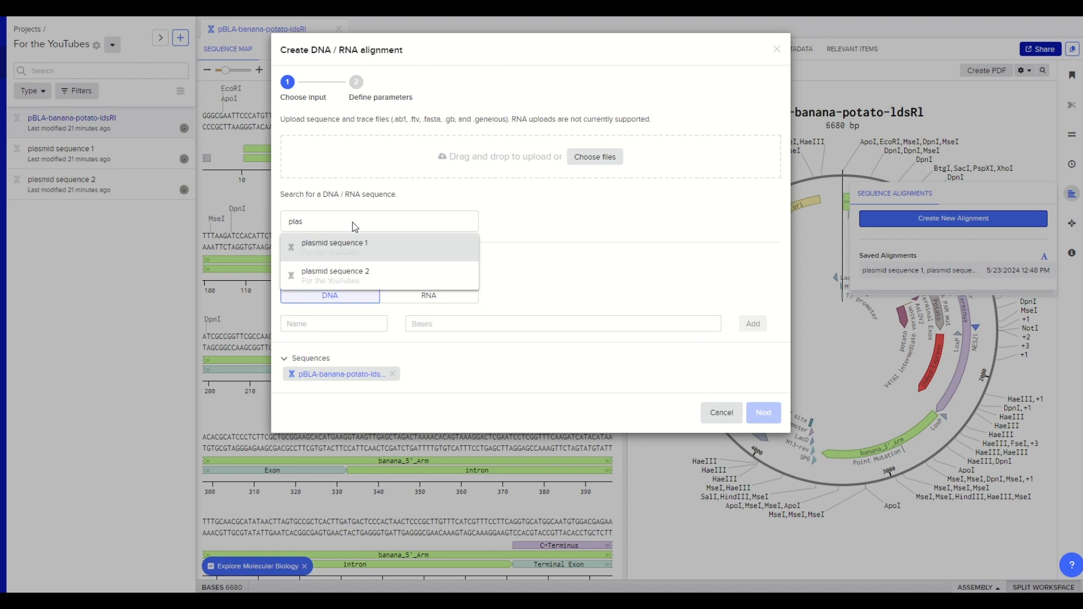
click(394, 249)
click(405, 279)
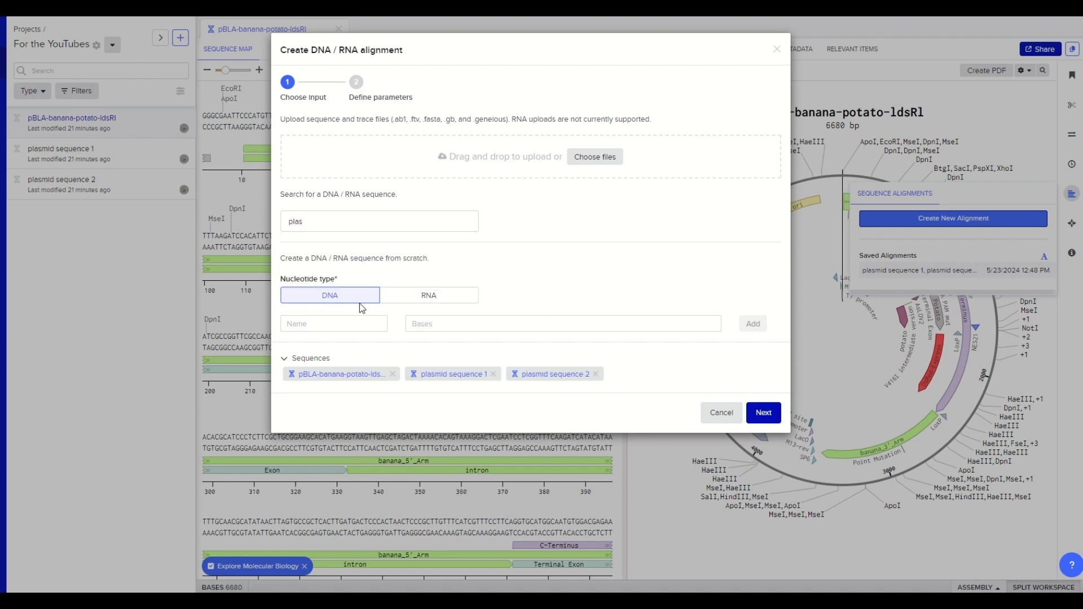
click(757, 418)
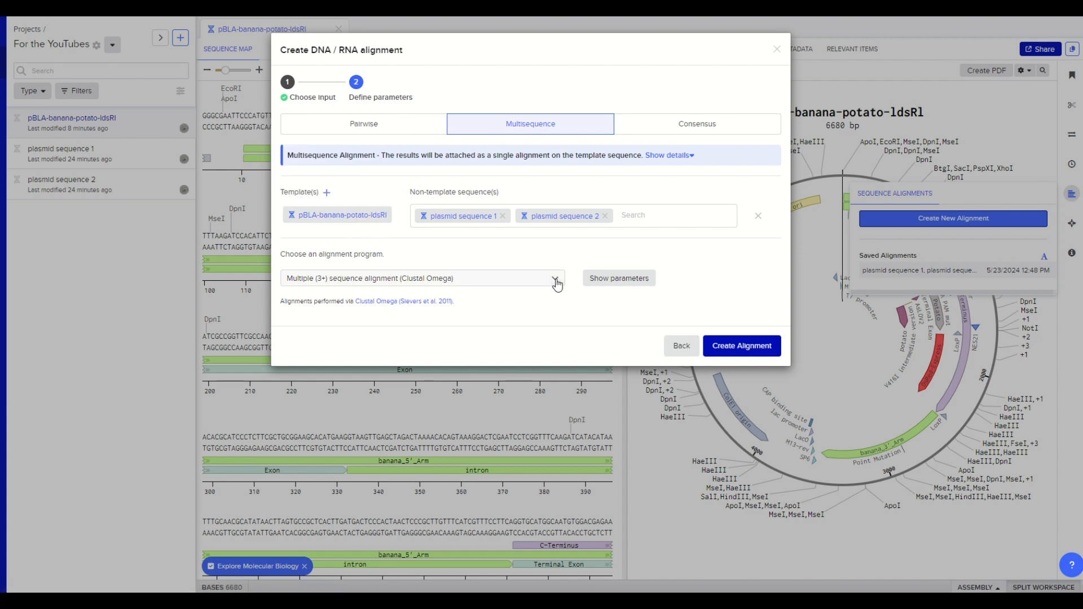
- Review the alignment programs, create the multisequence alignment with Clustal Omega, and open the finished alignment
click(472, 285)
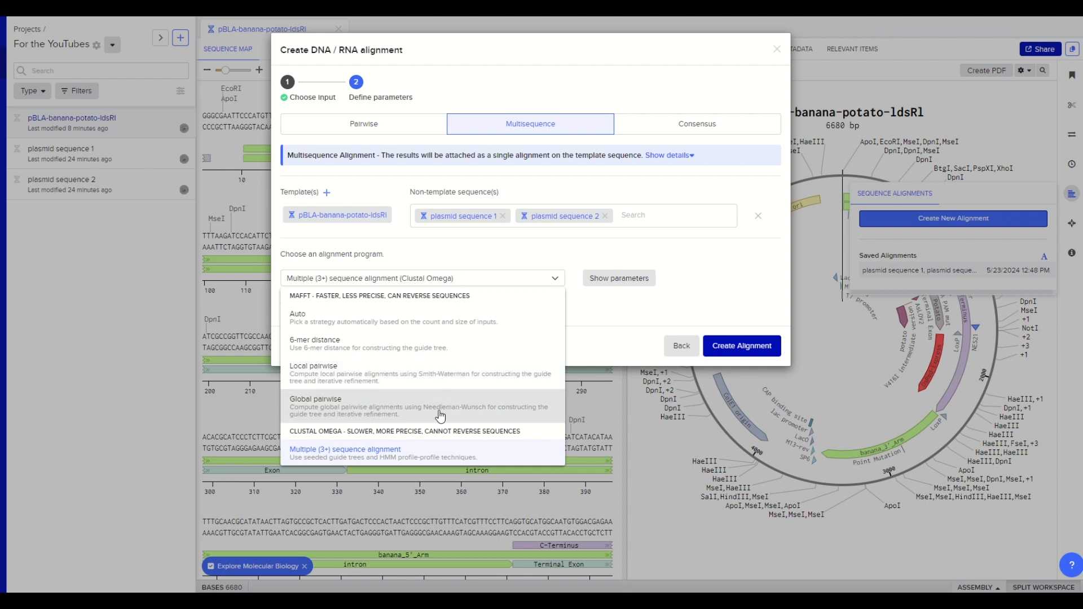
click(568, 262)
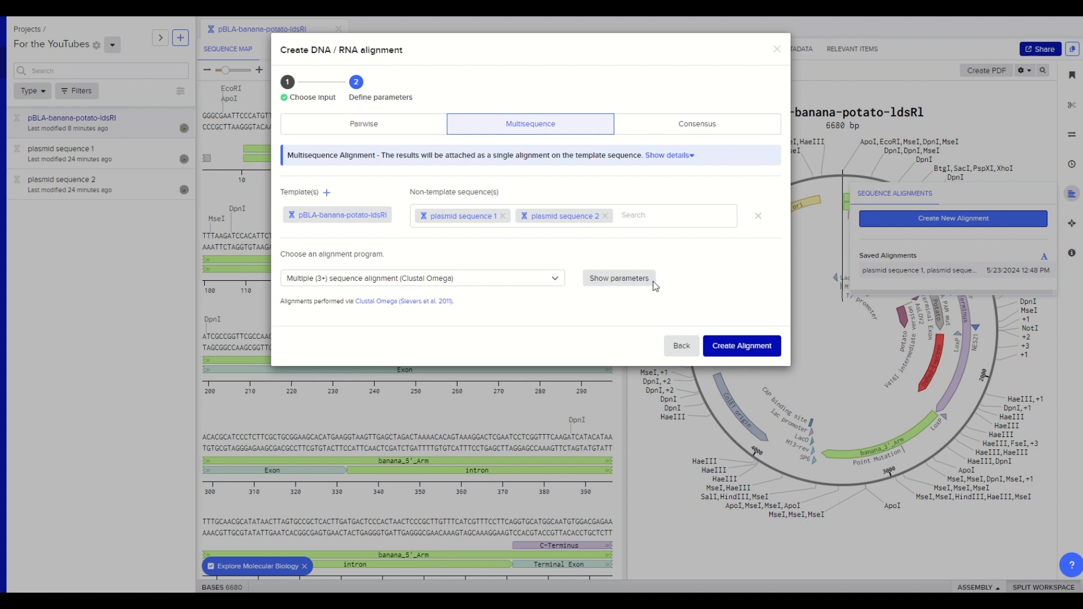
click(761, 355)
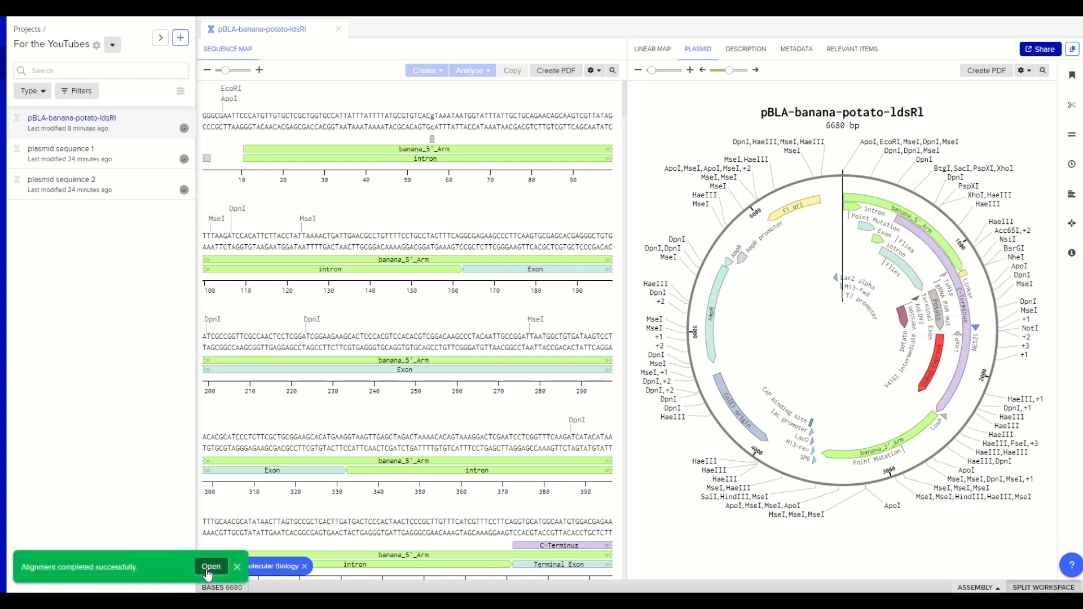
click(208, 568)
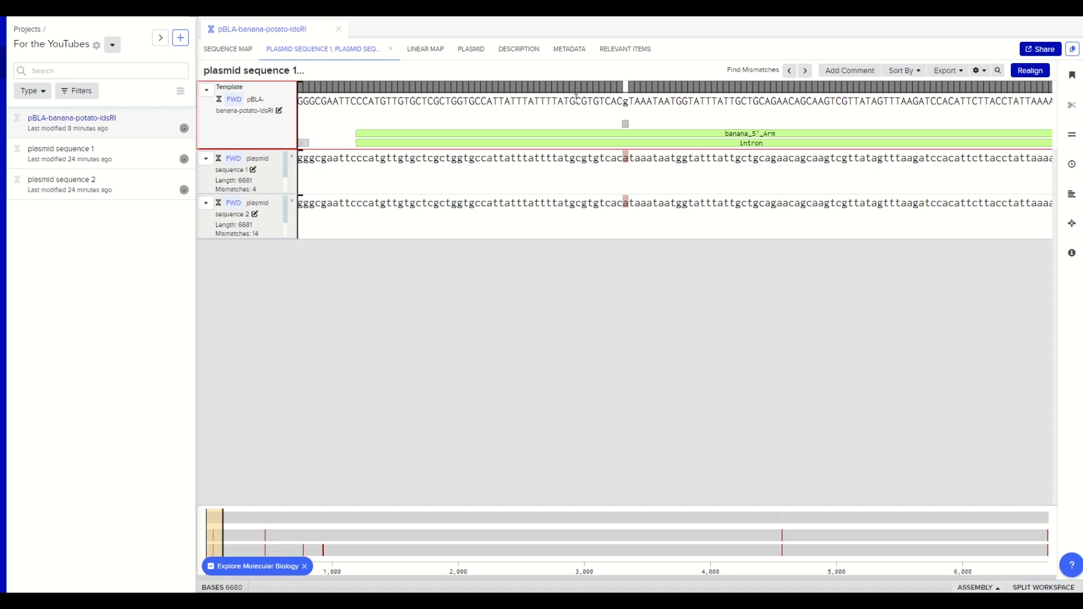
- Go forward through the alignment's mismatches as far as those within the banana and plantain fragments
click(802, 74)
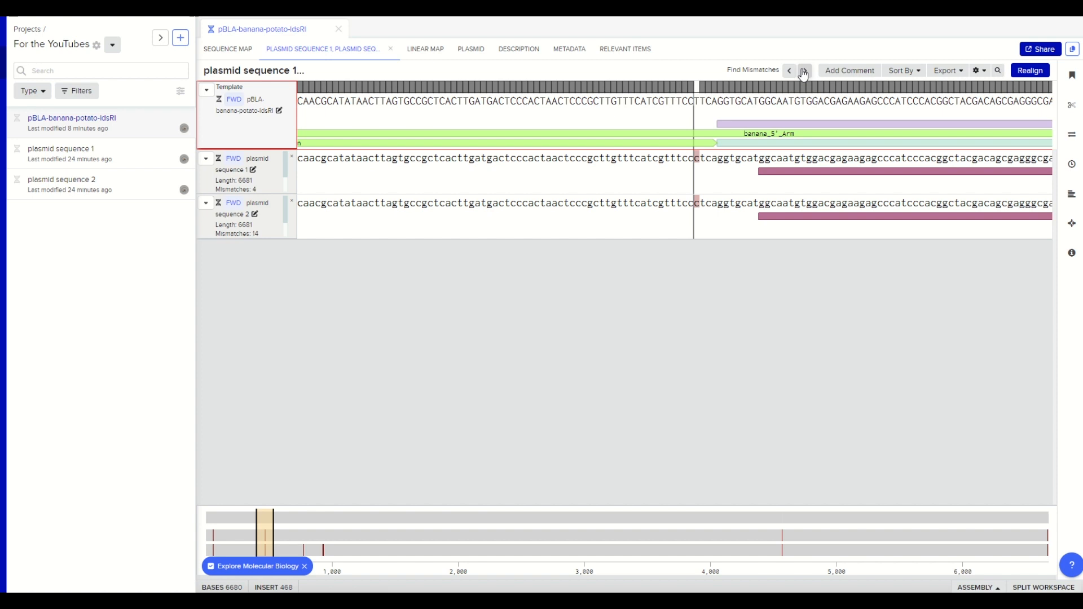
click(804, 74)
click(802, 73)
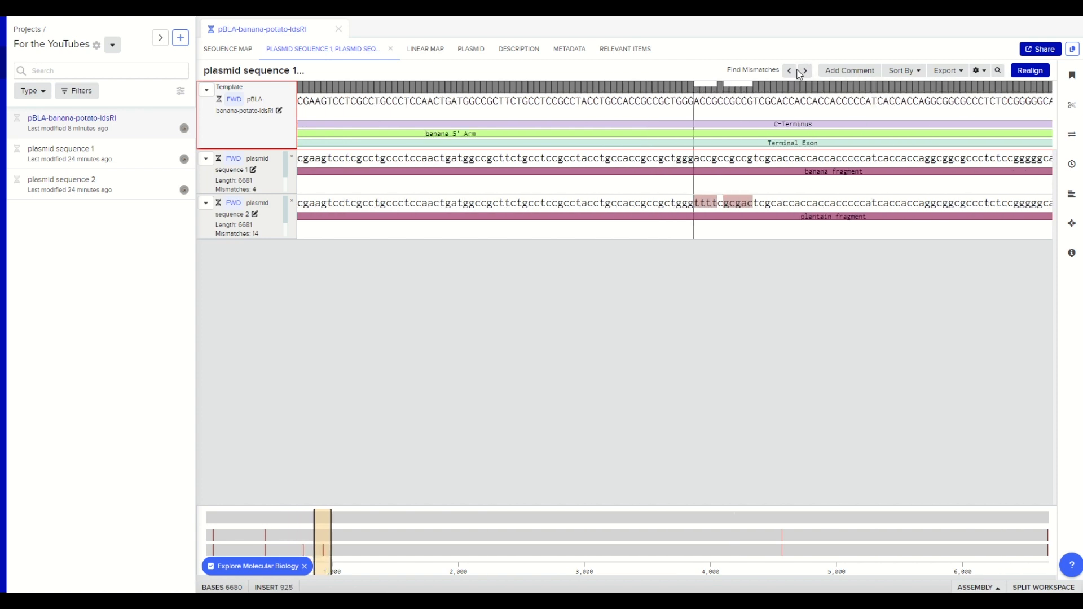
click(802, 73)
click(803, 72)
click(803, 73)
click(803, 73)
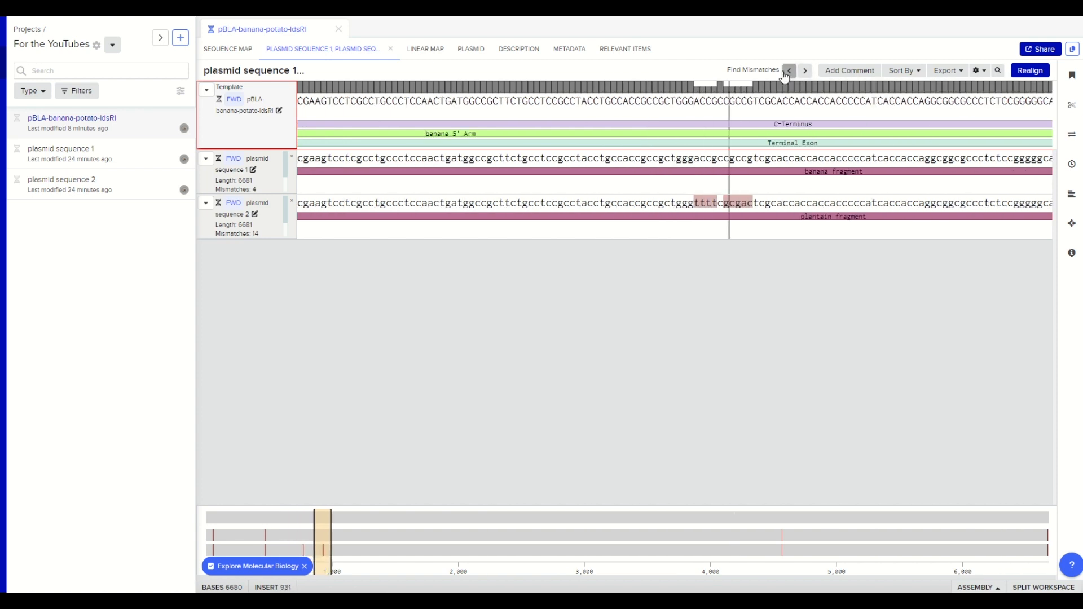
- Go back to the mismatch just before the C-Terminus feature, and widen the overview range to about bases 400 to 850
click(786, 74)
click(785, 74)
click(786, 74)
click(786, 74)
click(787, 75)
click(787, 76)
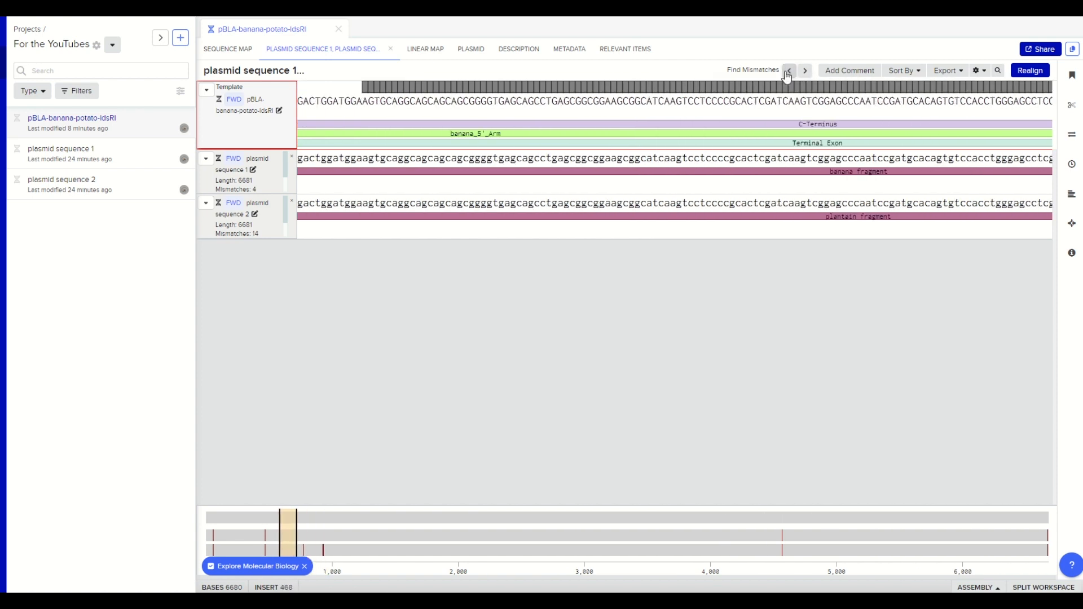
click(787, 75)
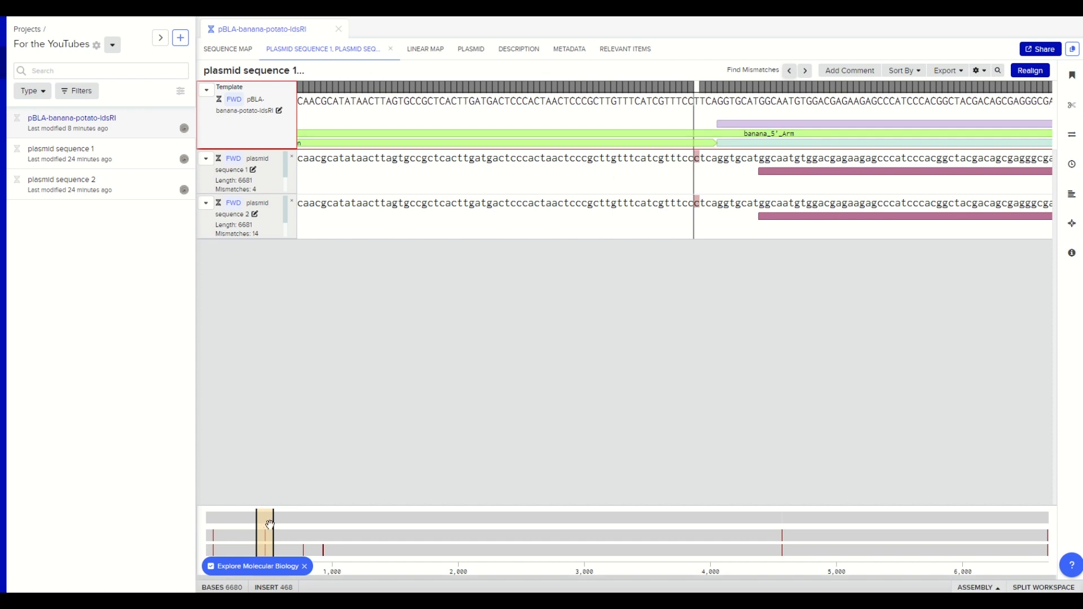
drag(273, 528, 313, 528)
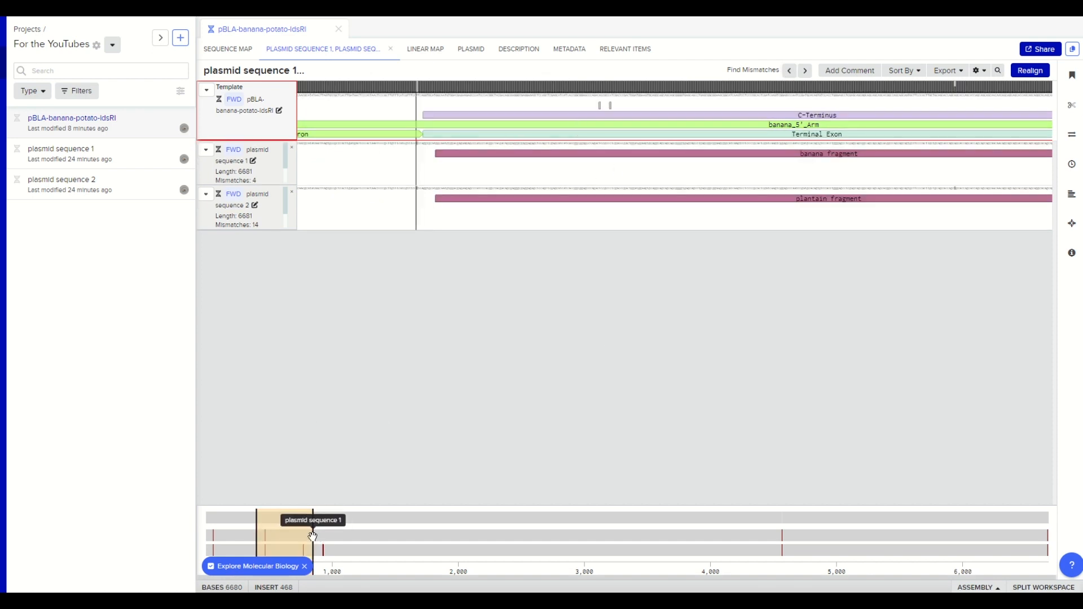
- Narrow the overview range to about bases 430 to 620, and review the alignment's display options, including annotations and reading frame settings
drag(314, 539, 241, 561)
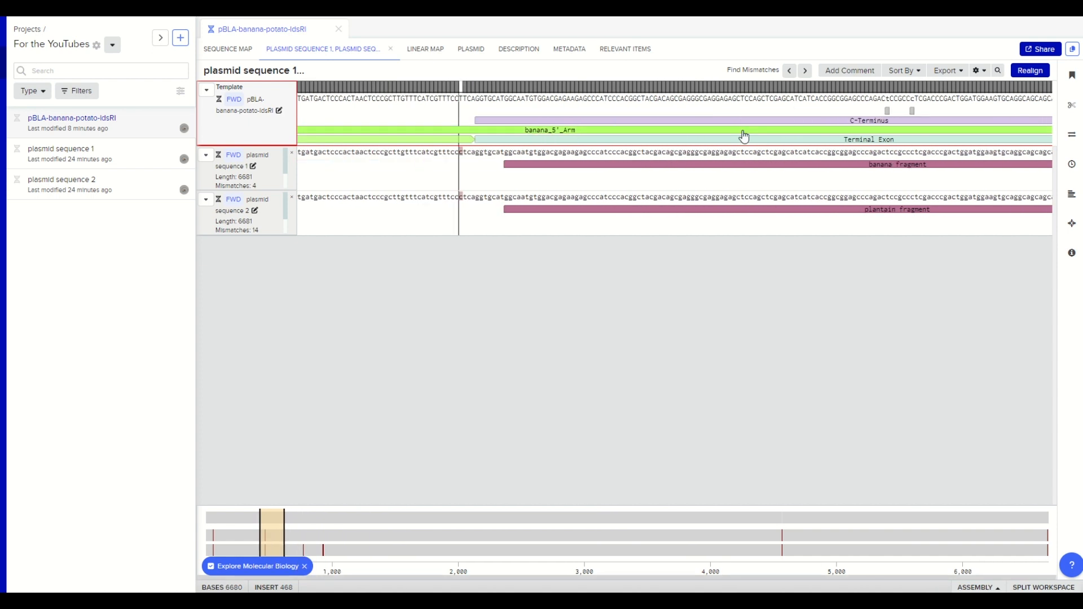
click(979, 70)
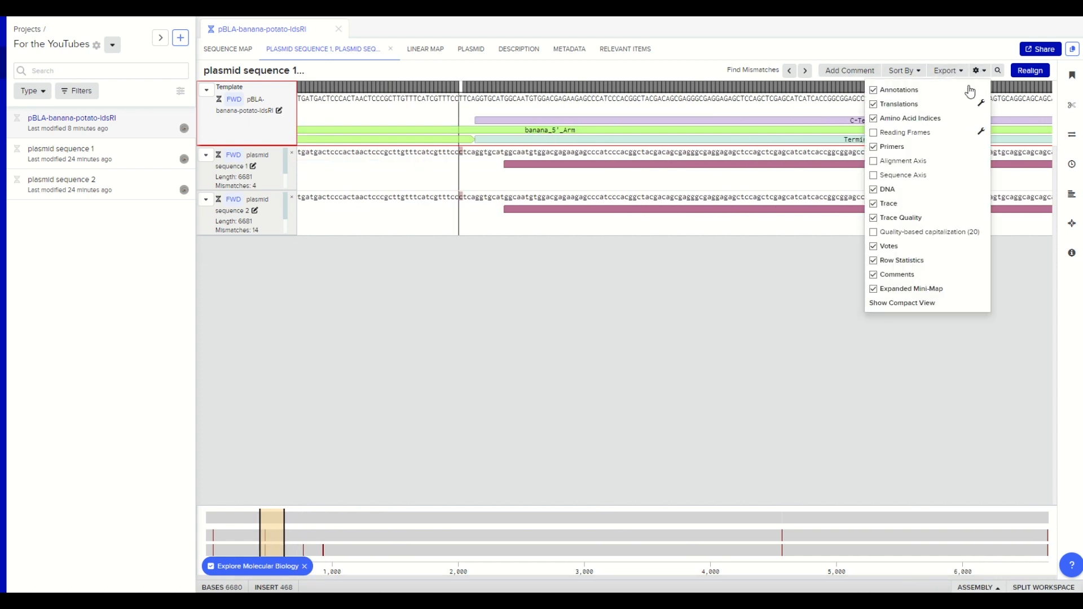
click(873, 90)
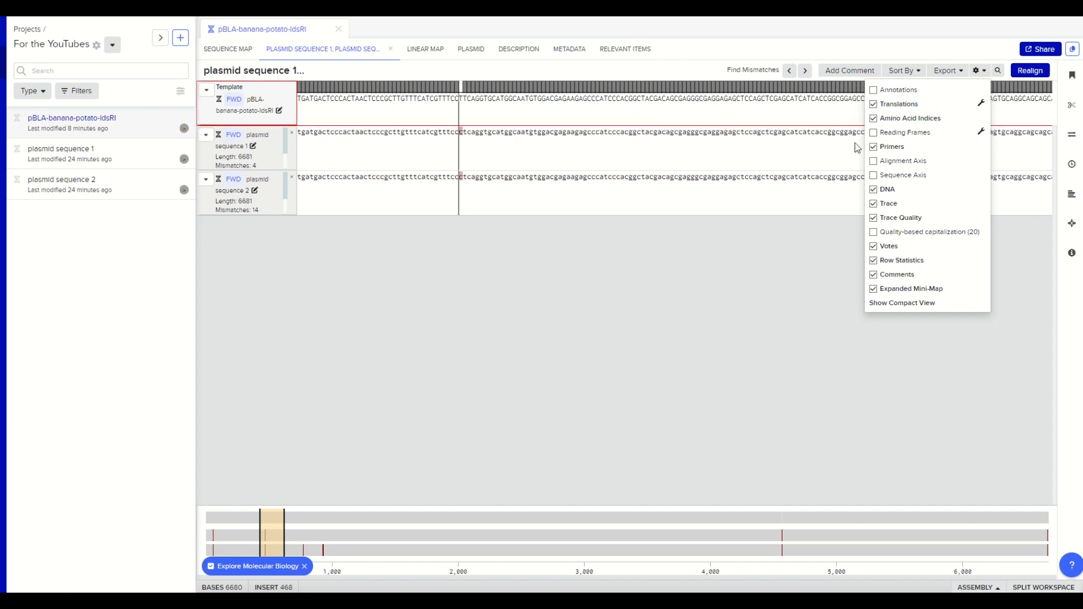
click(874, 91)
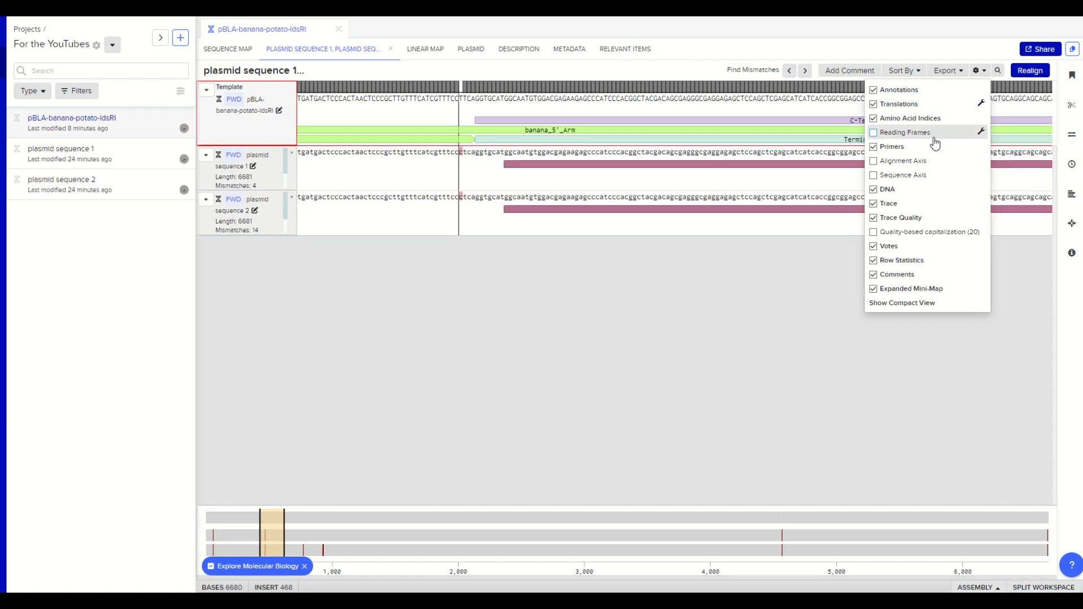
click(981, 132)
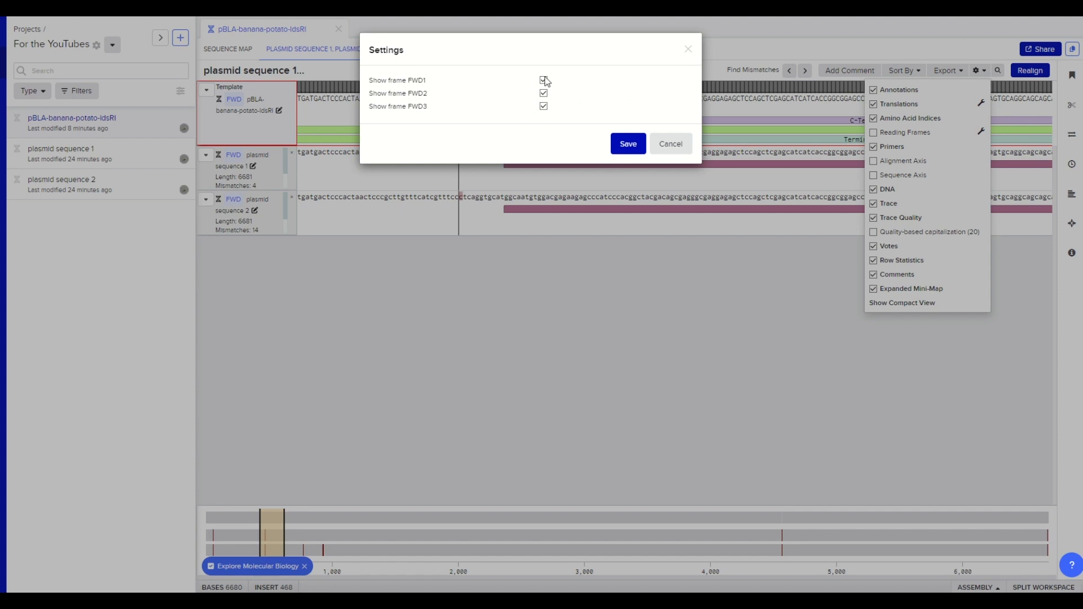
click(683, 148)
click(982, 71)
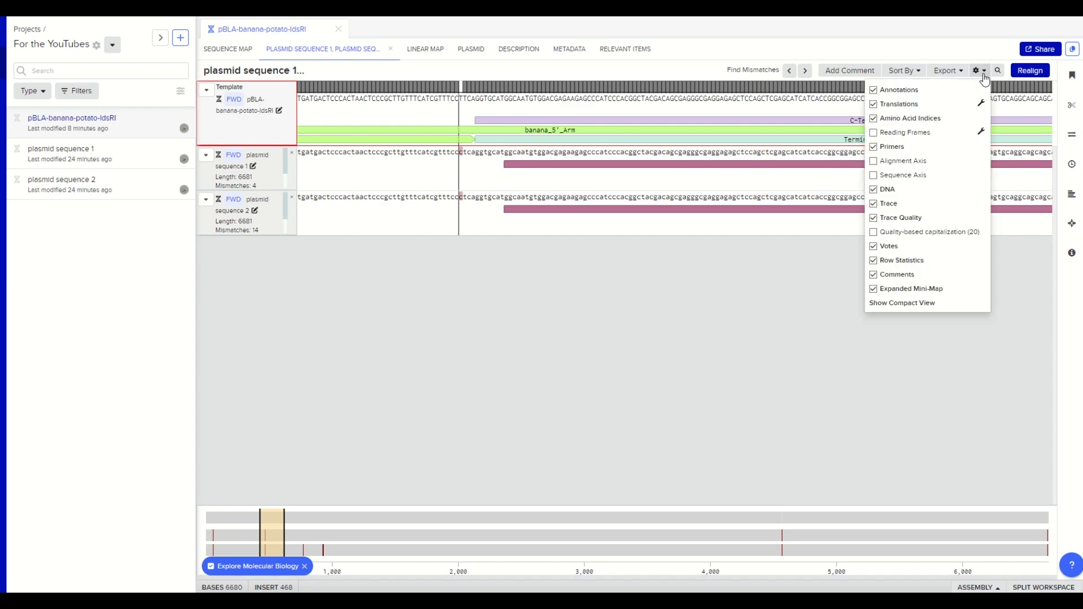
click(808, 338)
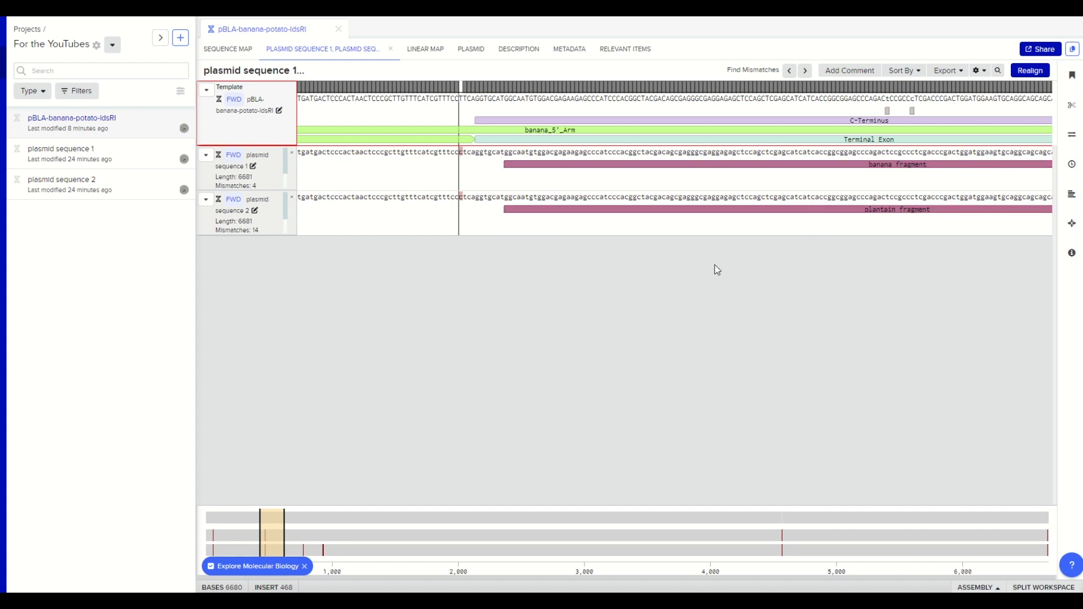
- Preview the alignment's formatted PDF export with mismatches and unknown bases highlighted, and close it without downloading
click(957, 72)
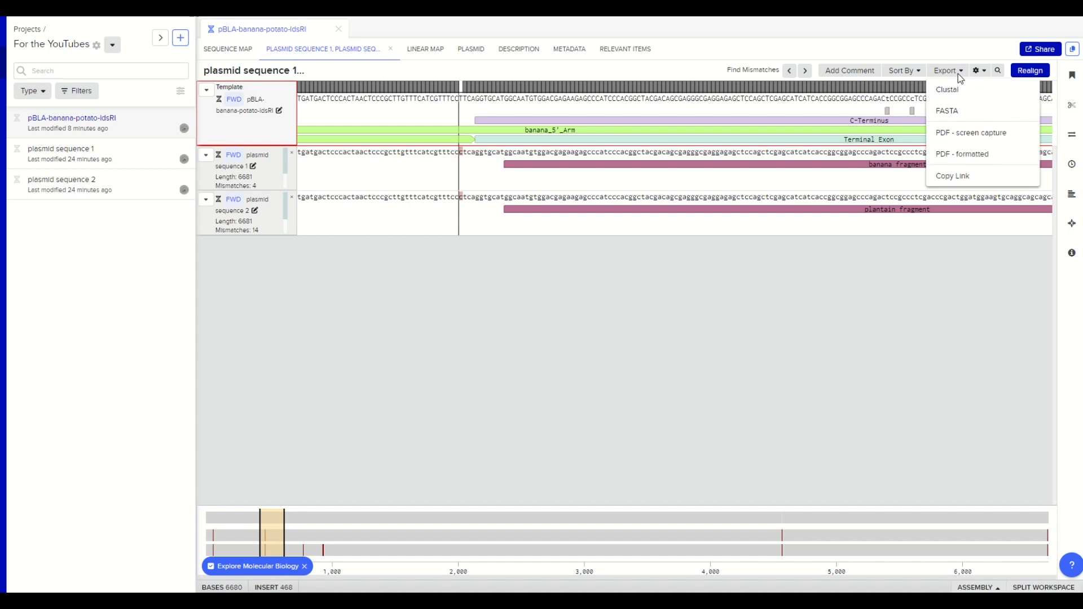
click(982, 164)
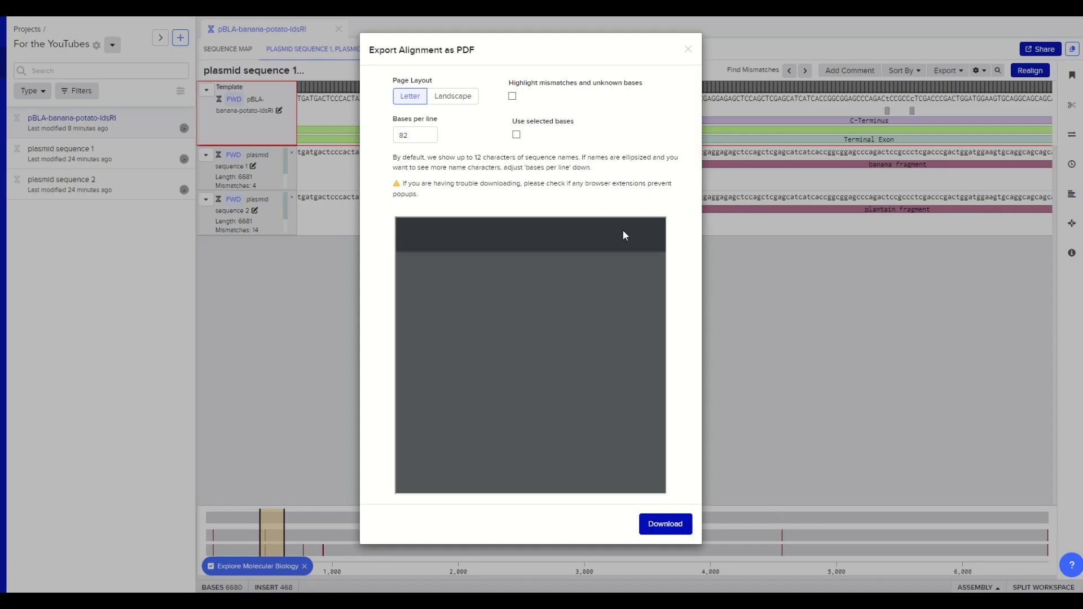
scroll(562, 333, down, 10)
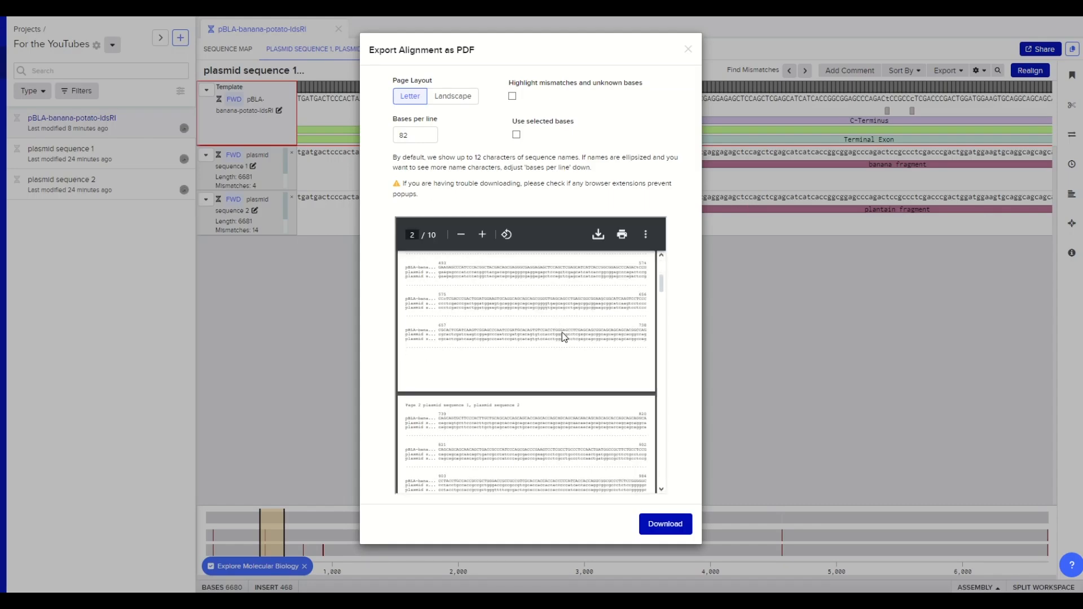
drag(659, 343, 660, 275)
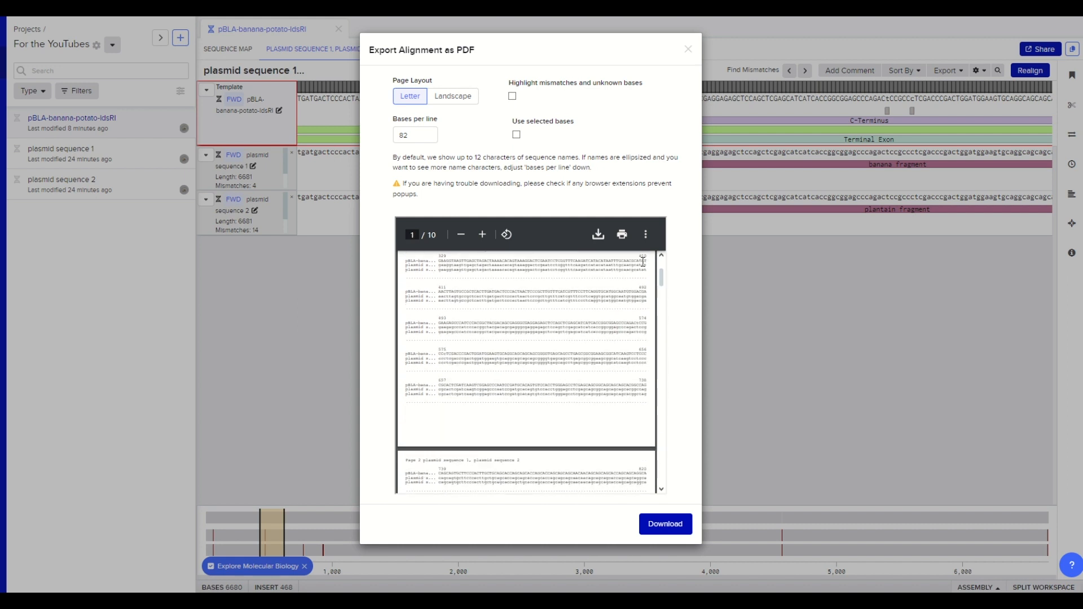
click(512, 97)
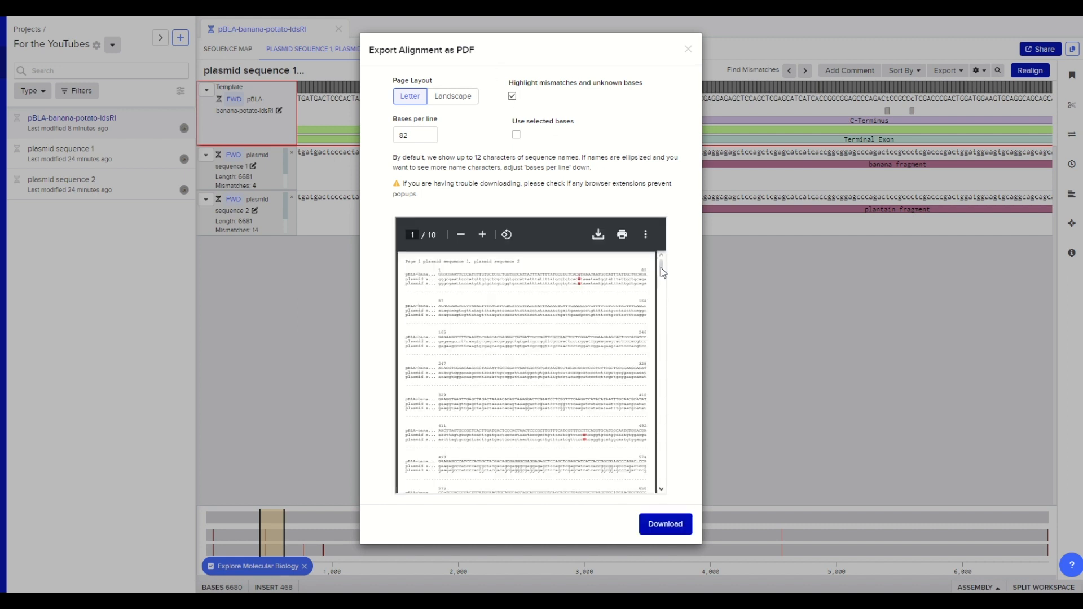
mouse_move(662, 271)
mouse_down()
mouse_move(670, 337)
mouse_move(648, 417)
mouse_move(657, 472)
mouse_move(648, 367)
mouse_move(659, 255)
mouse_up()
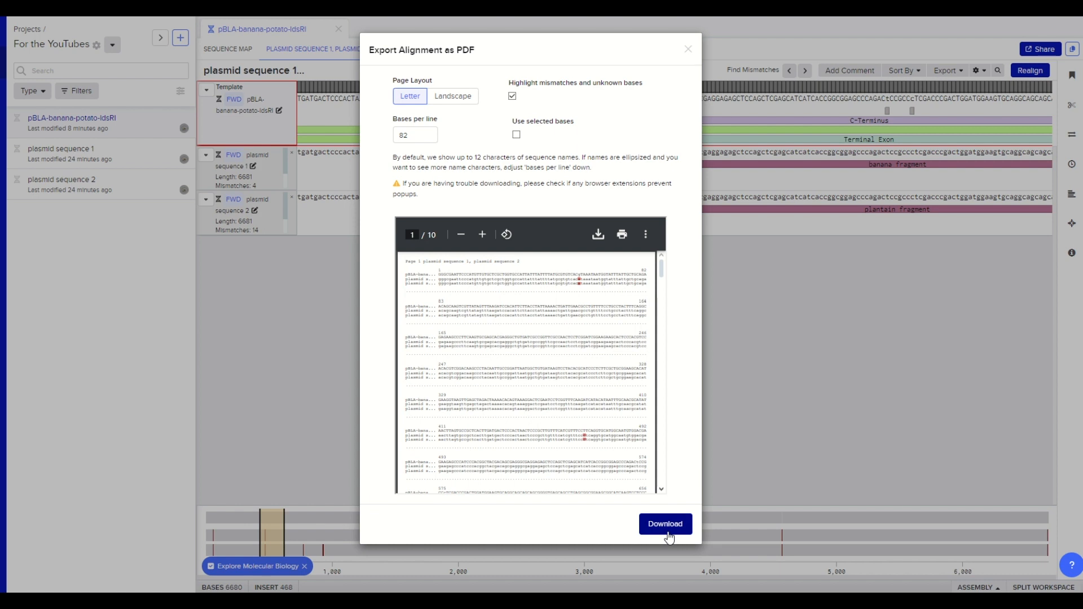
click(688, 50)
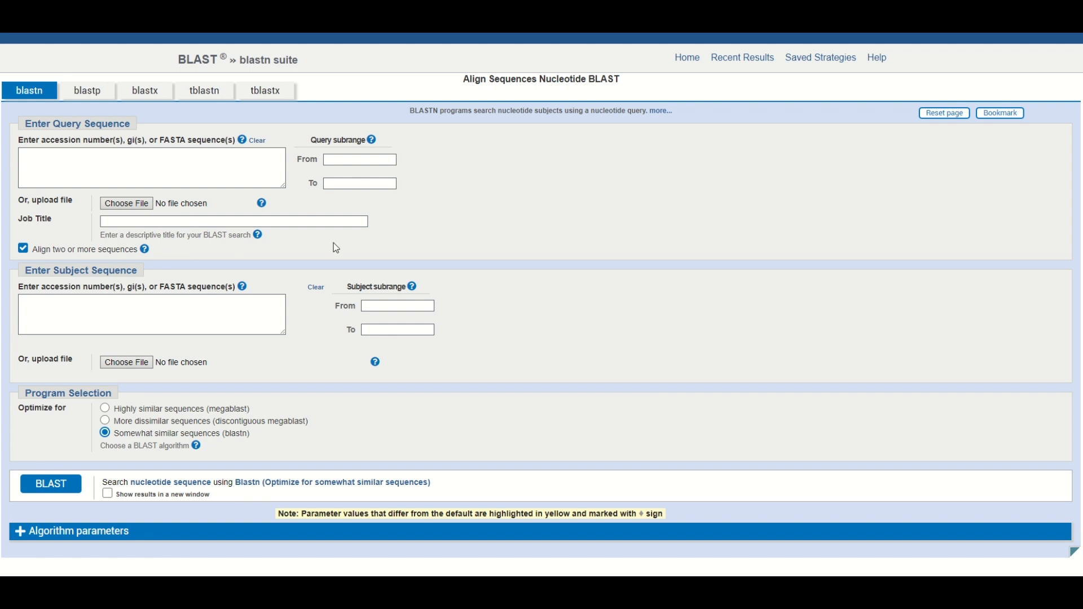
- Copy the whole contents of pBLA-banana-potato-IdsRI.fa from the text editor and paste them as the BLAST query sequence
click(653, 592)
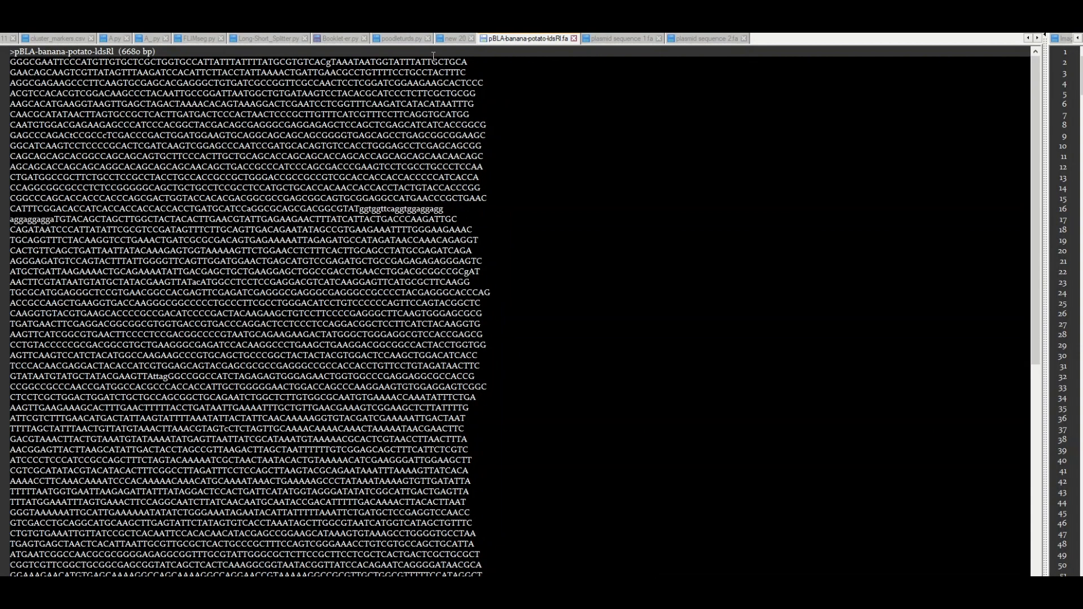
drag(11, 51, 450, 250)
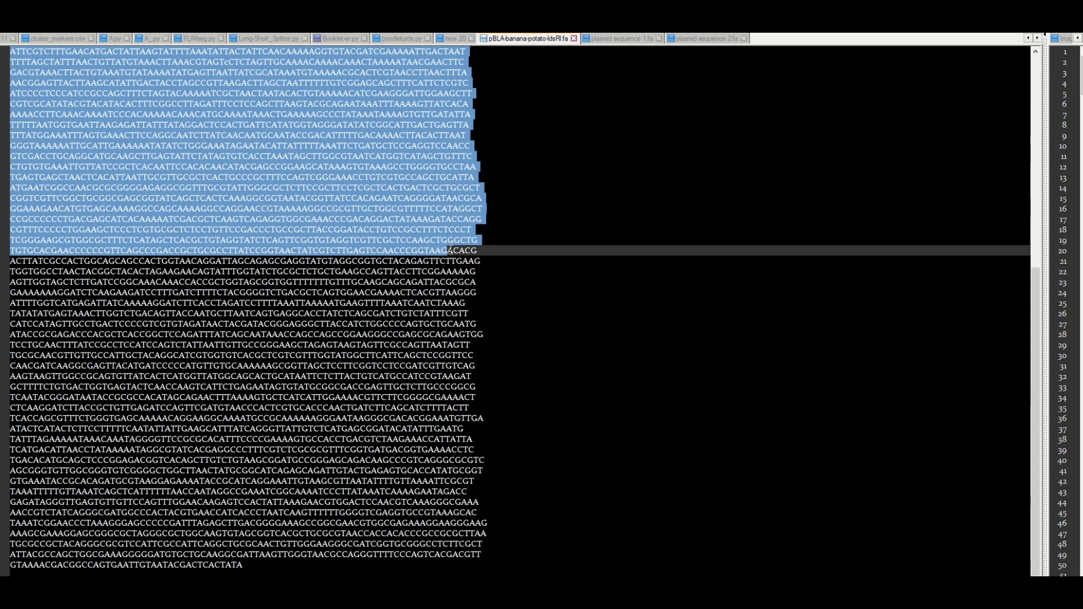
click(612, 231)
click(521, 216)
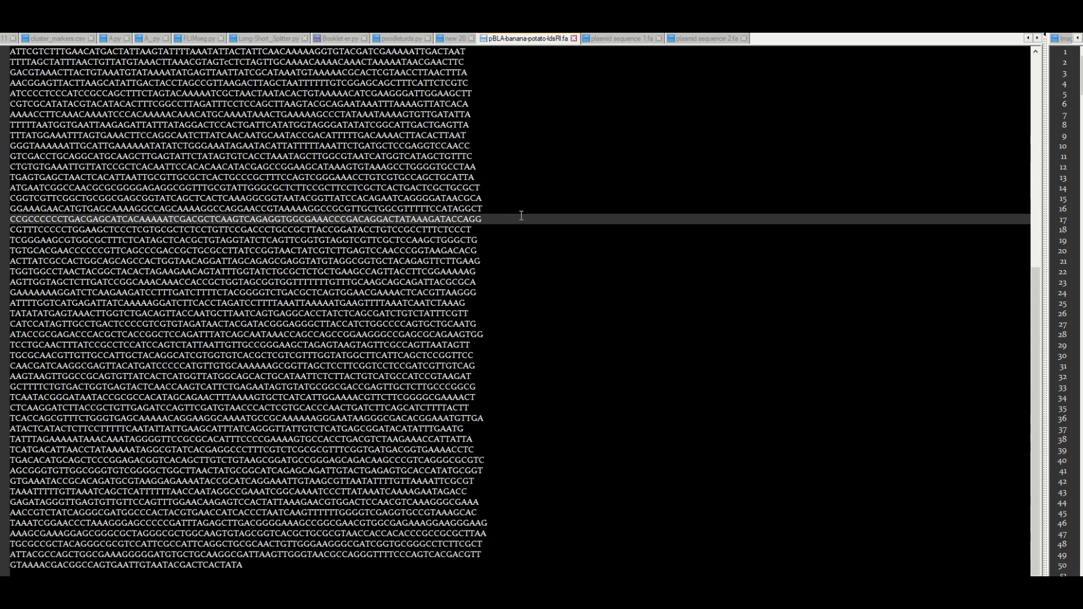
key(ctrl+a)
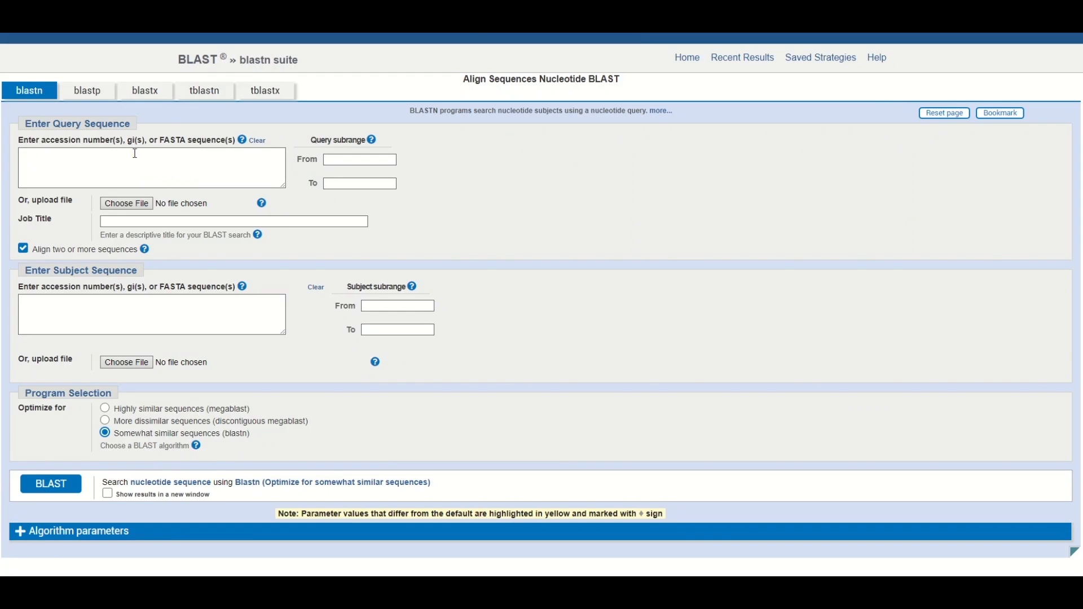
click(133, 154)
key(ctrl+v)
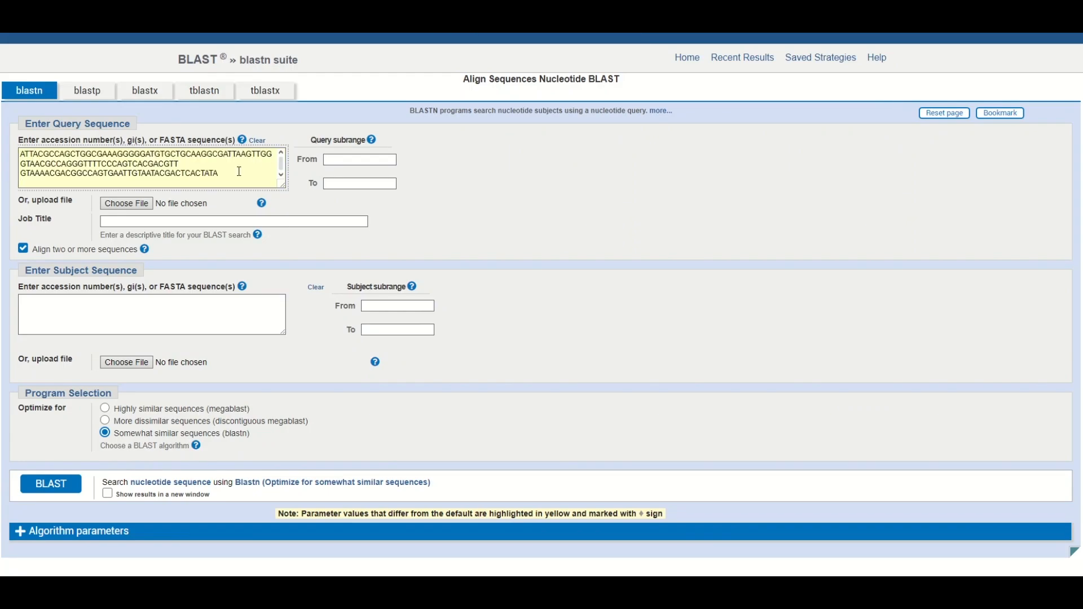
- Turn the option to align two or more sequences off and back on in the BLAST form
click(151, 321)
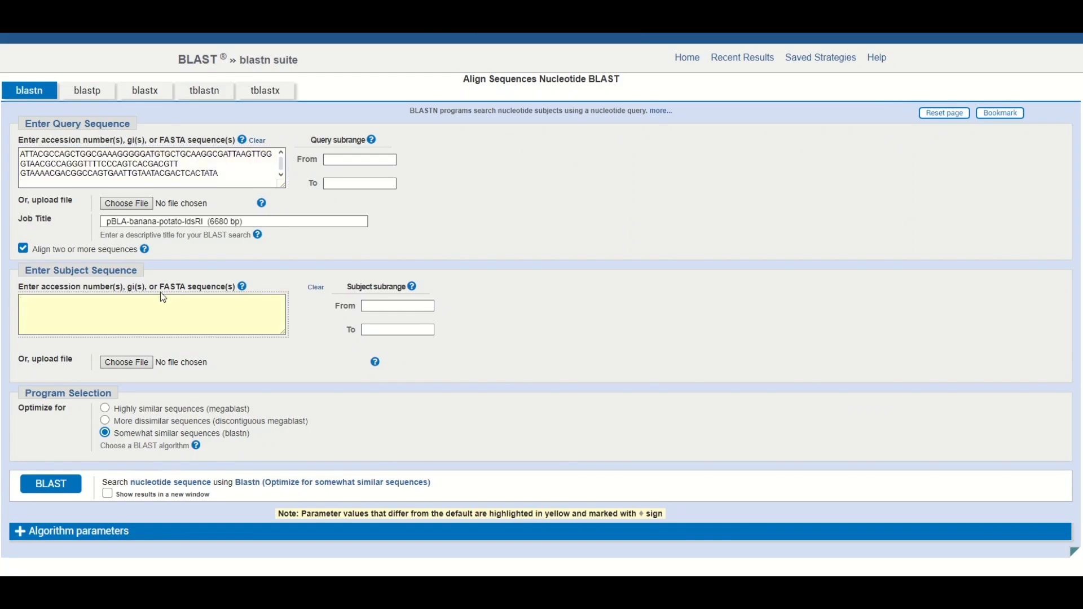
click(30, 252)
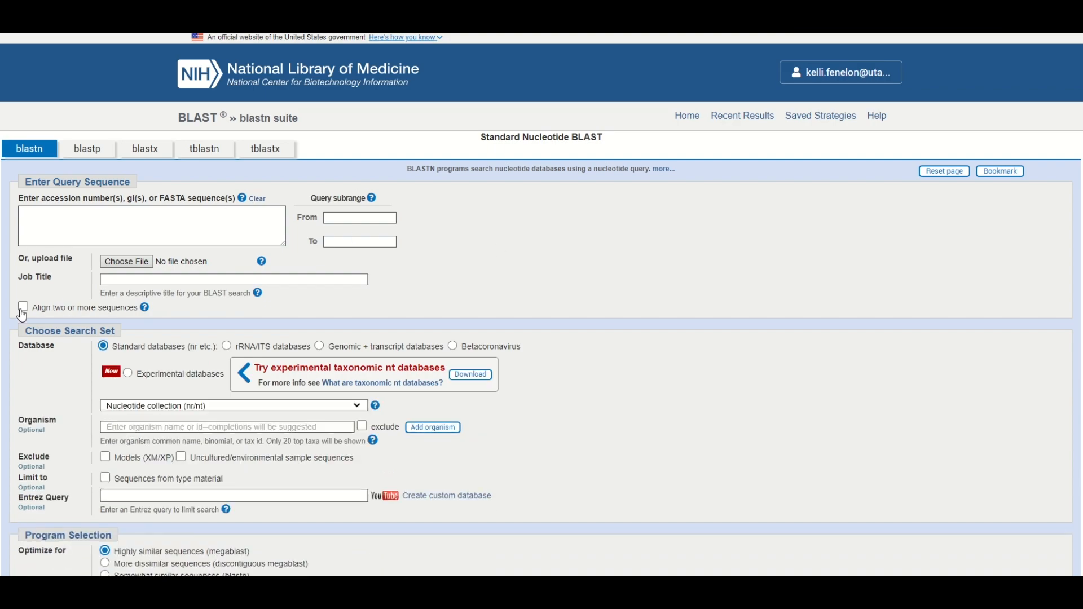
click(22, 309)
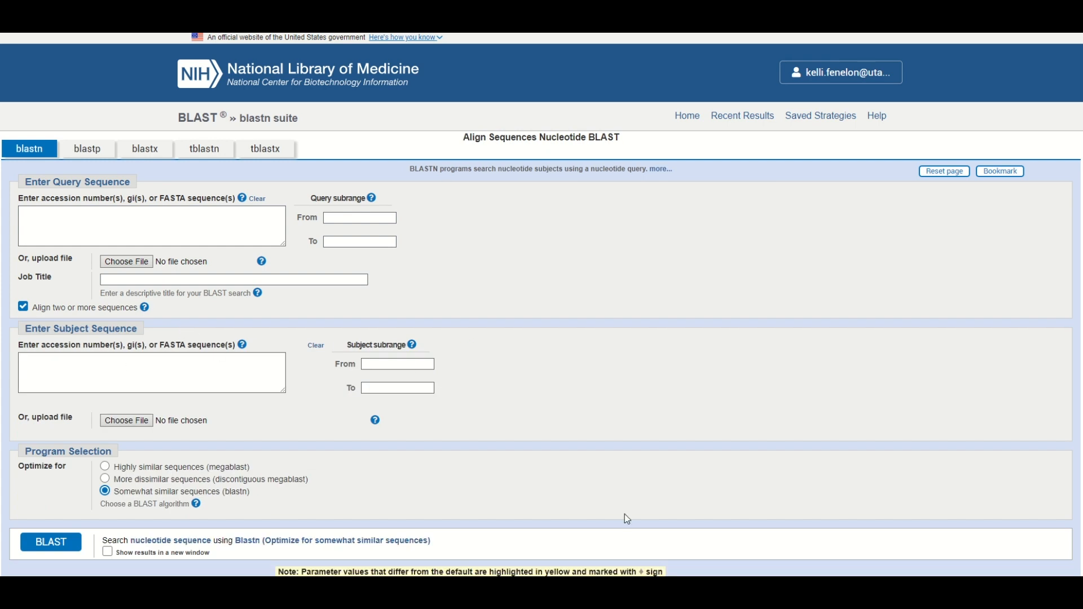
- Copy the whole contents of plasmid sequence 1.fa from the text editor into BLAST's subject sequence, and add a new line after them
key(alt+Tab)
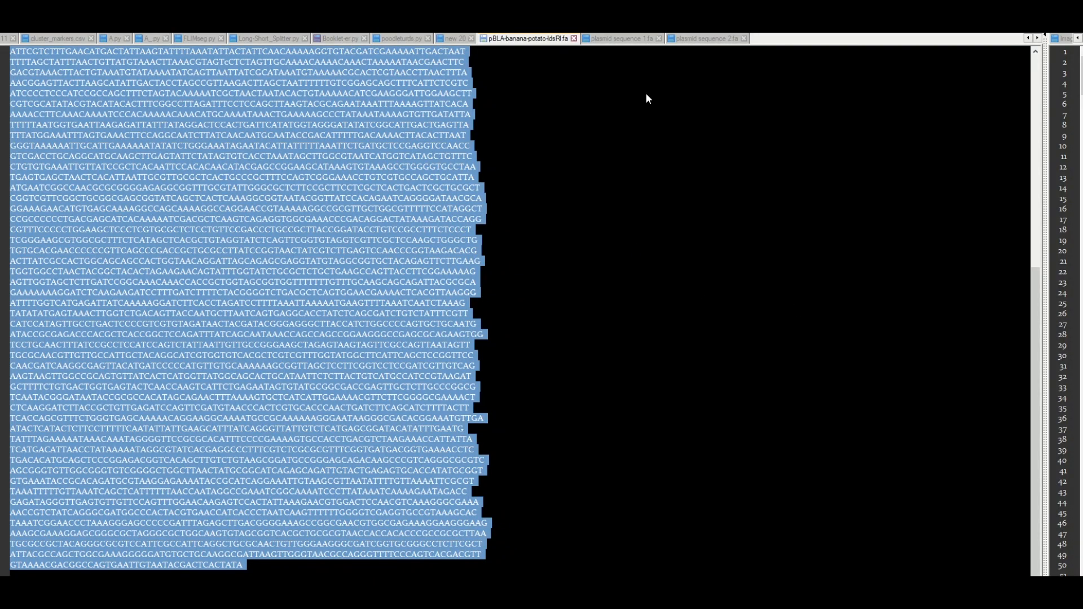
click(617, 40)
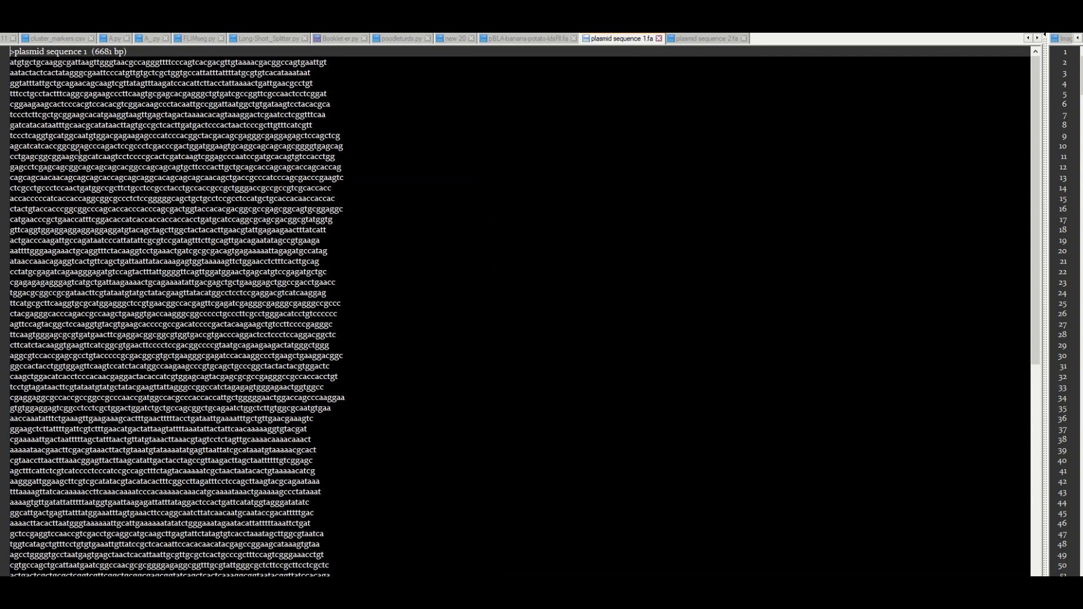
key(ctrl+a)
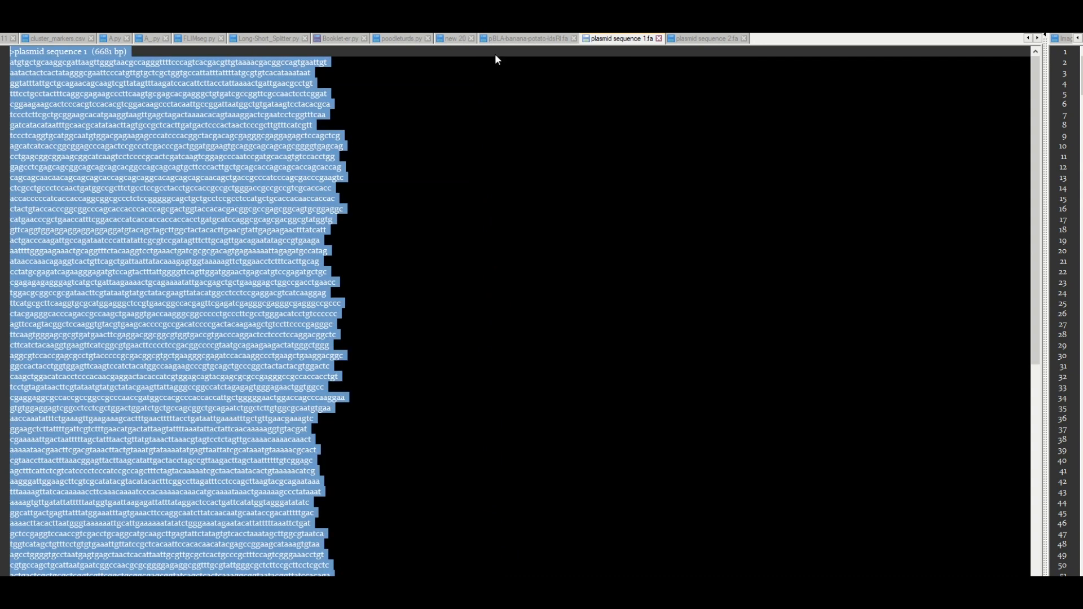
key(alt+Tab)
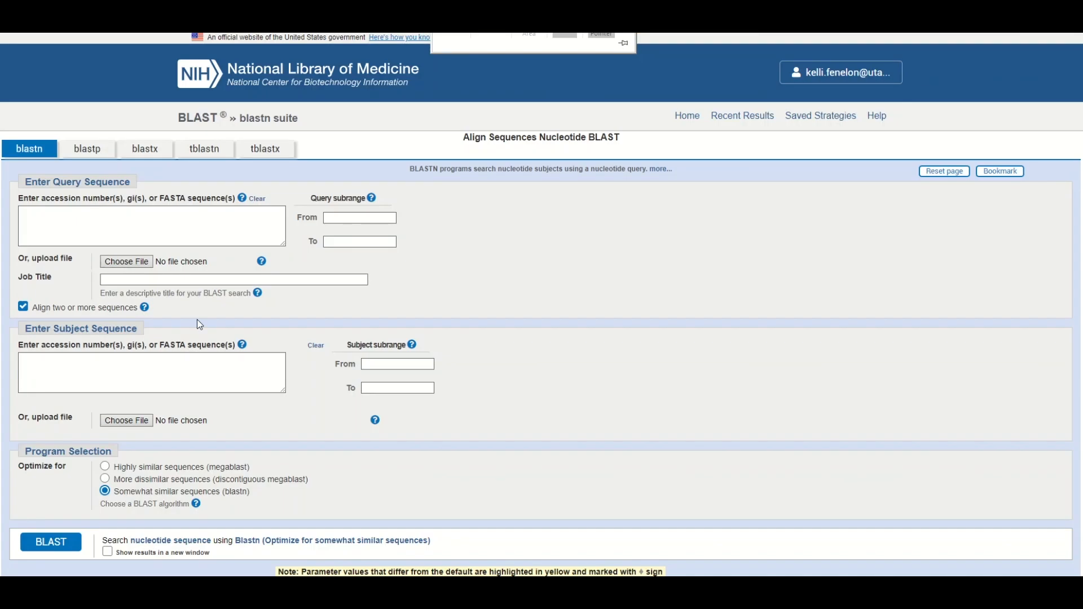
click(41, 228)
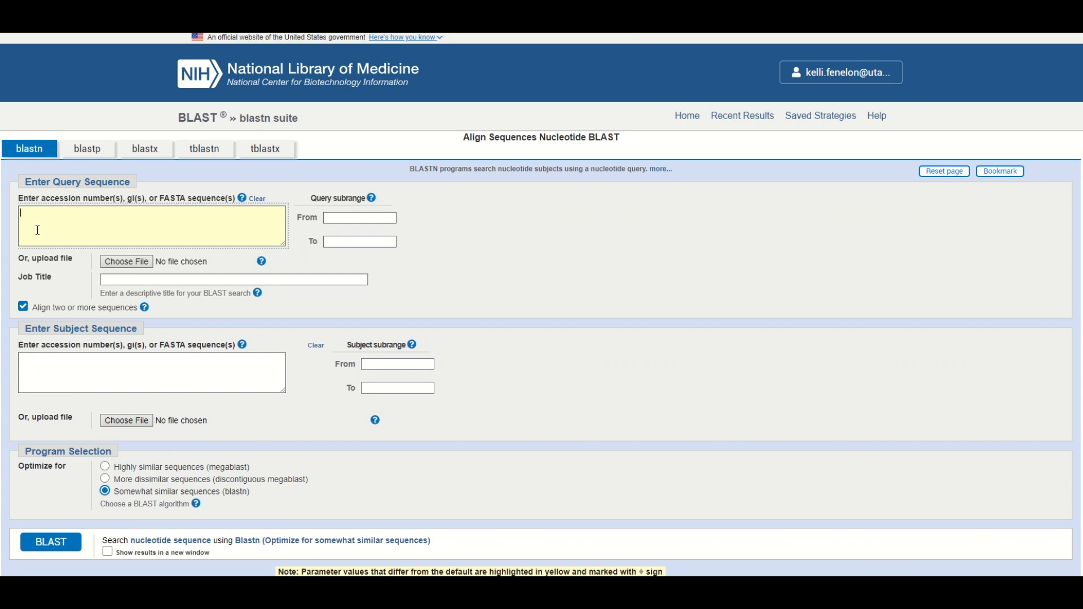
click(56, 375)
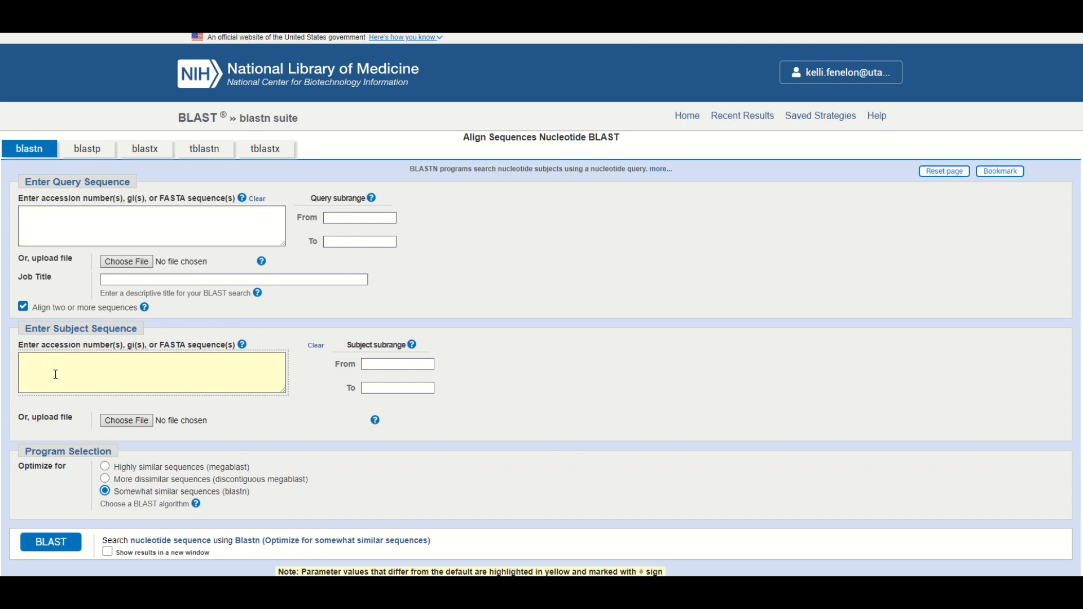
key(ctrl+v)
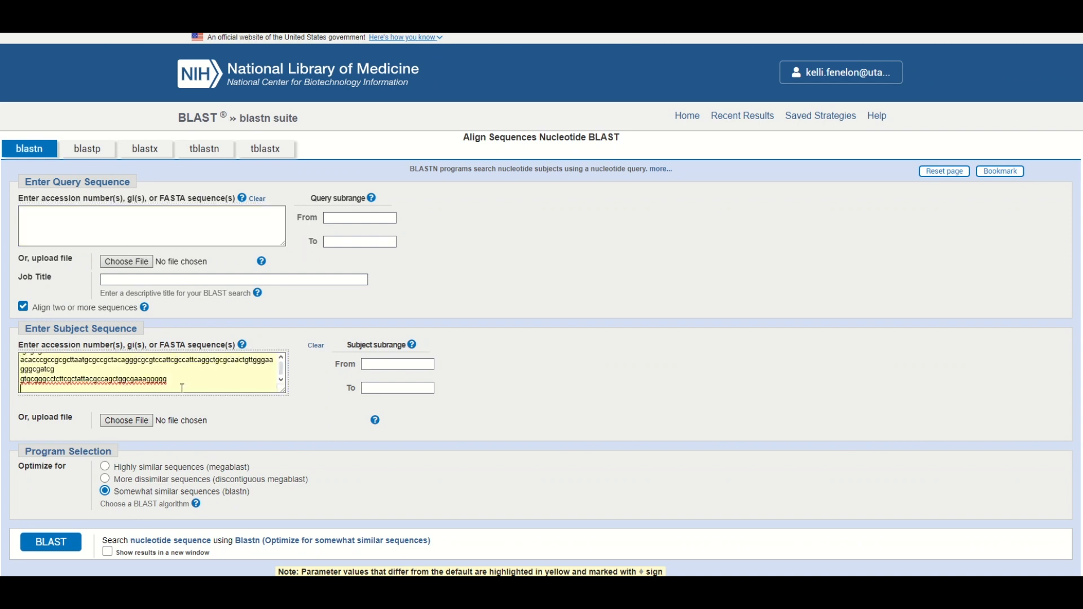
key(Return)
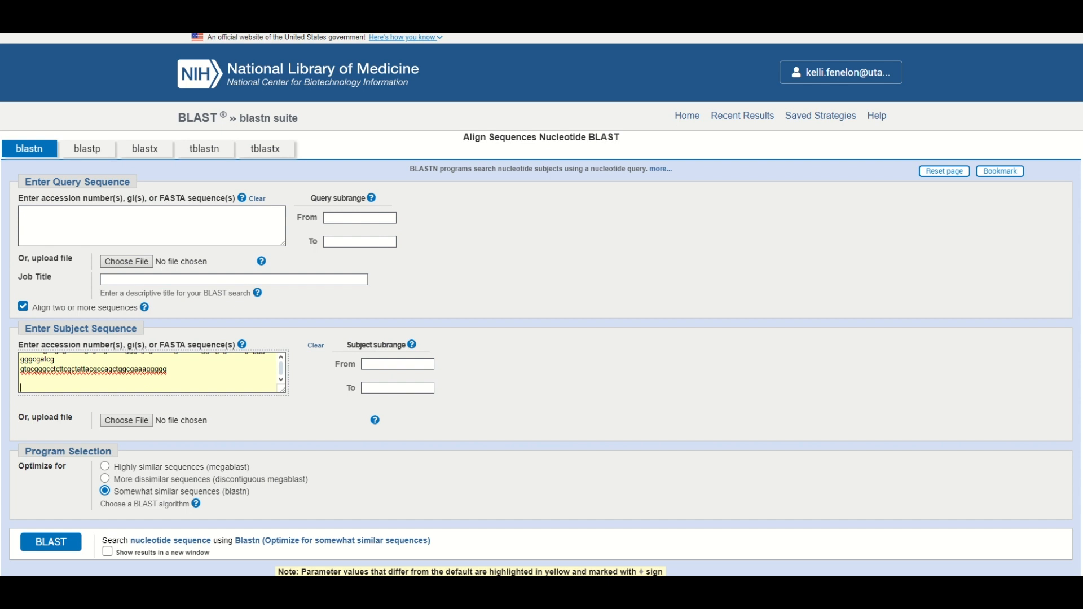
- Close the Anaconda Prompt, and copy the whole contents of plasmid sequence 2.fa from the text editor below sequence 1 in BLAST's subject sequence
key(alt+Tab)
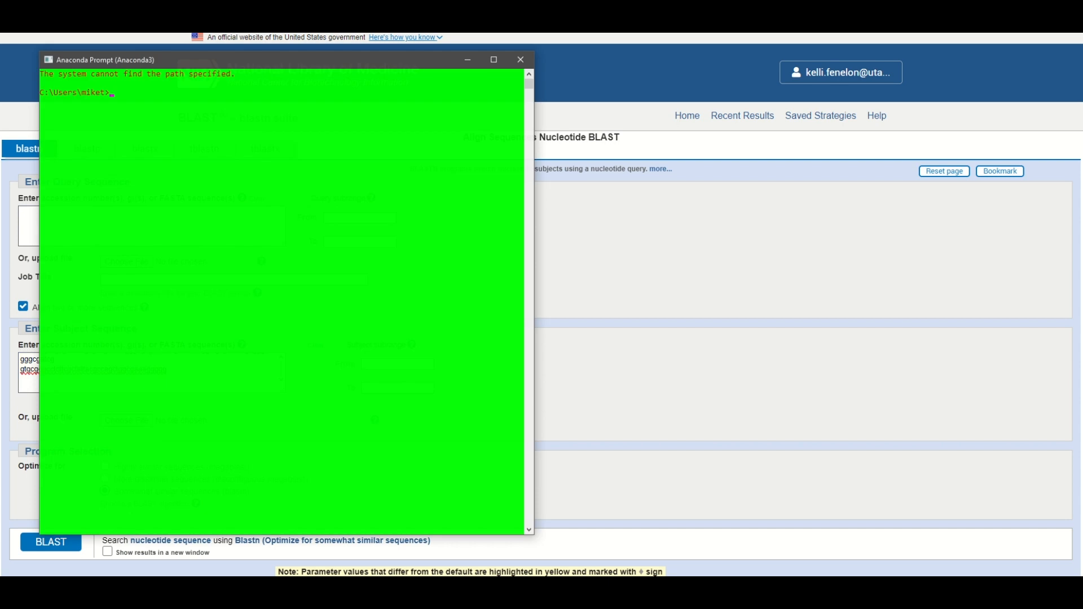
click(520, 60)
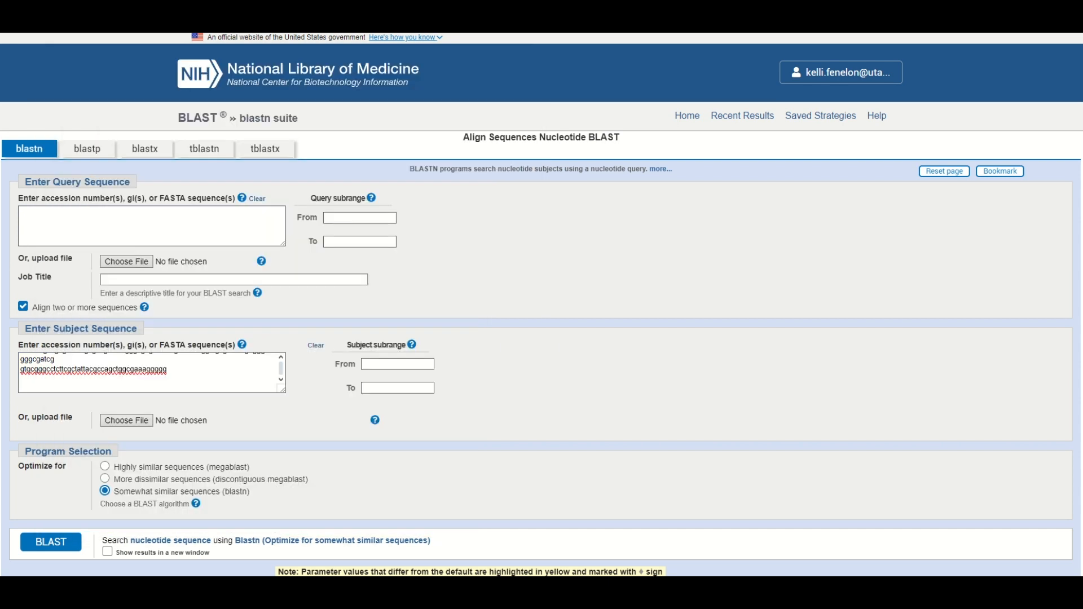
key(alt+Tab)
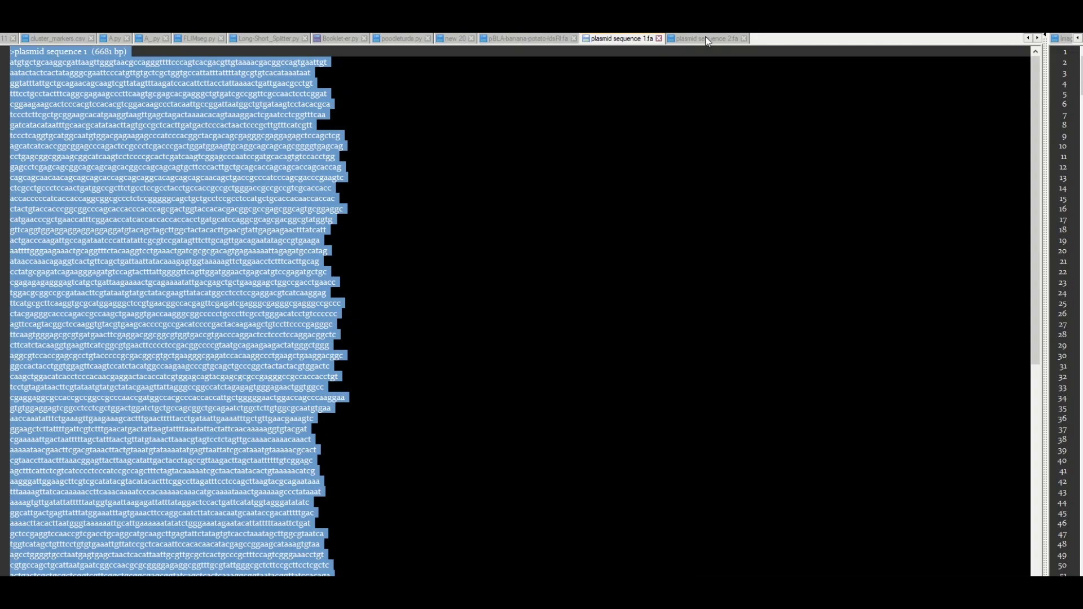
click(707, 38)
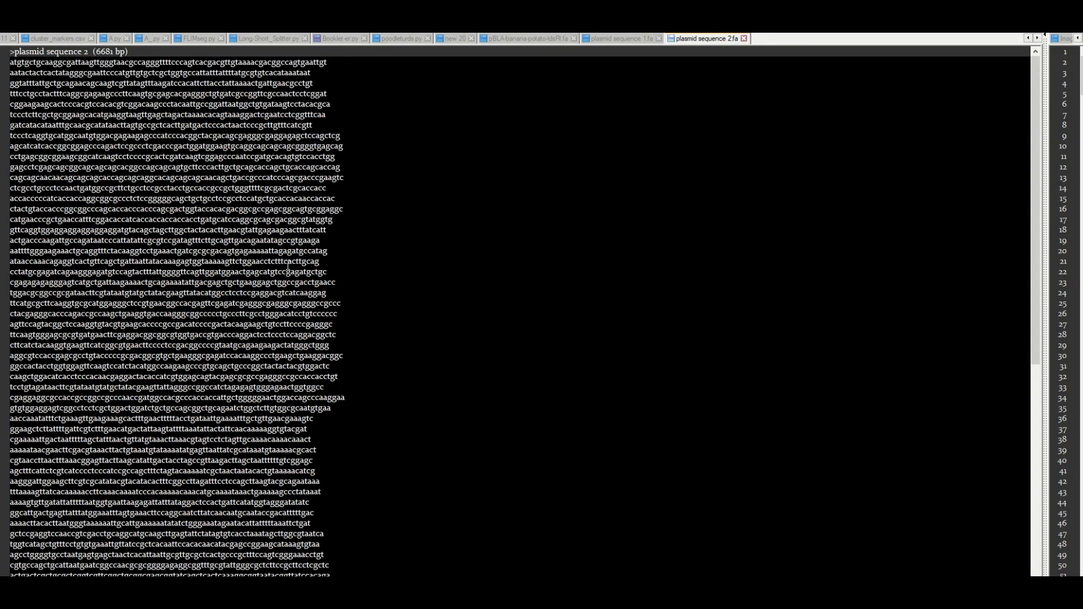
key(ctrl+a)
key(alt+Tab)
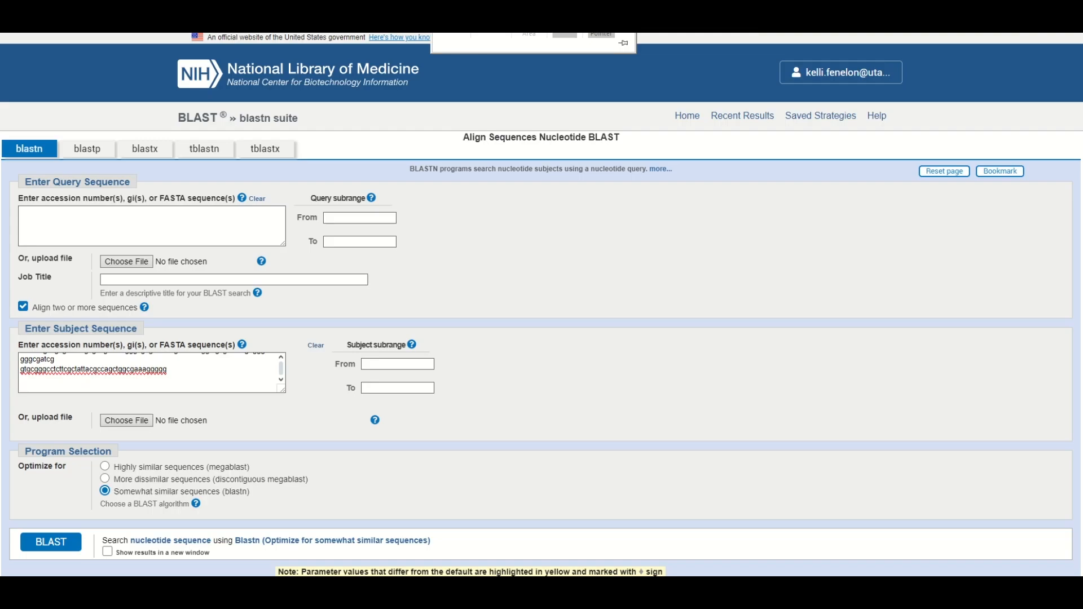
click(65, 388)
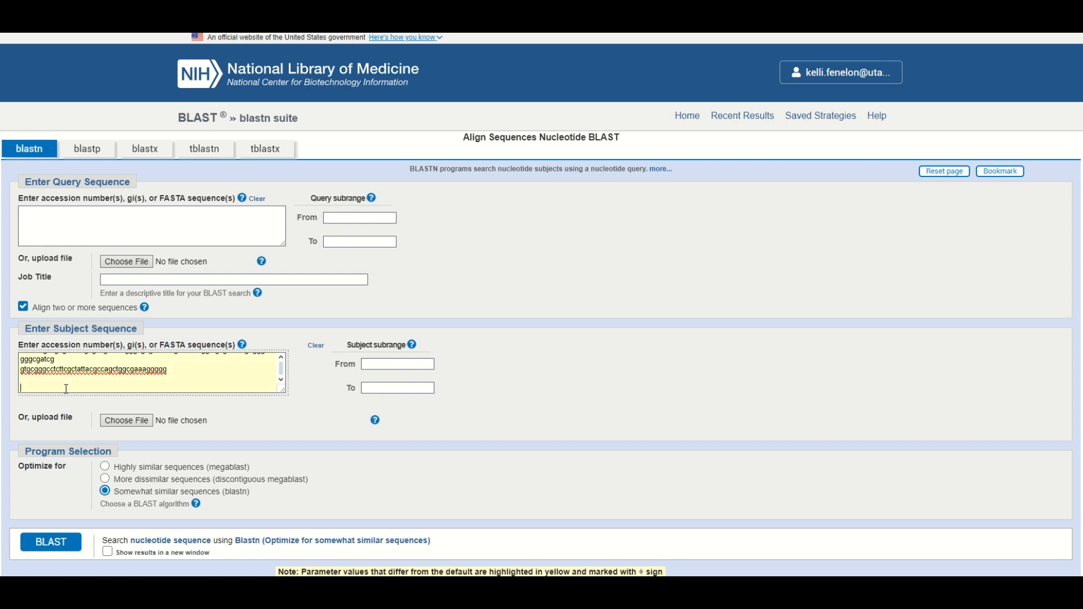
key(ctrl+v)
- Copy the whole contents of pBLA-banana-potato-IdsRI.fa from the text editor into BLAST's empty query sequence
click(121, 230)
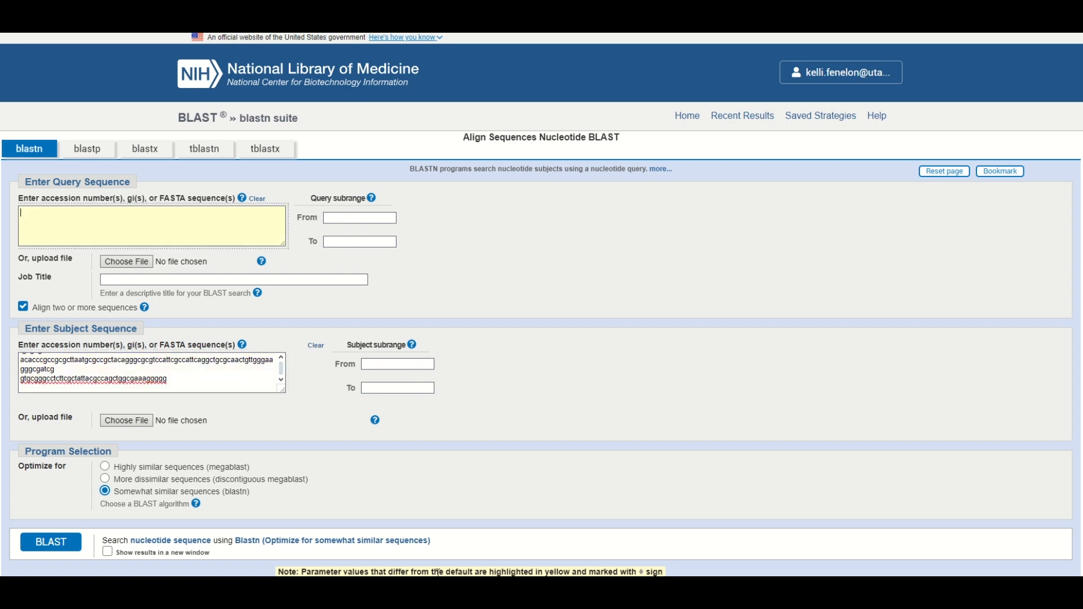
key(alt+Tab)
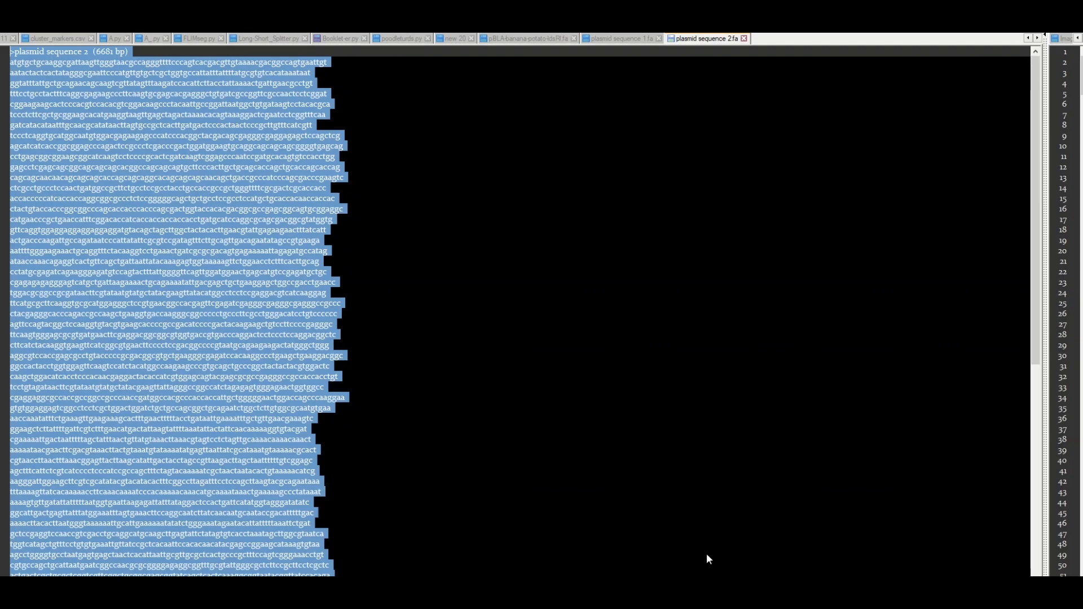
click(526, 39)
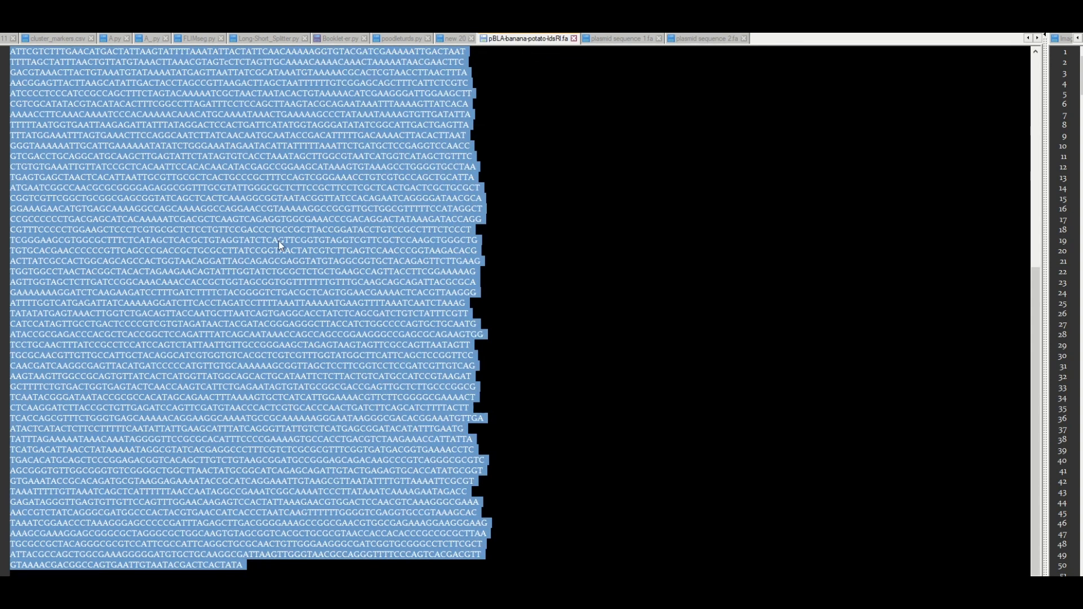
key(ctrl+c)
key(alt+Tab)
click(118, 230)
key(ctrl+v)
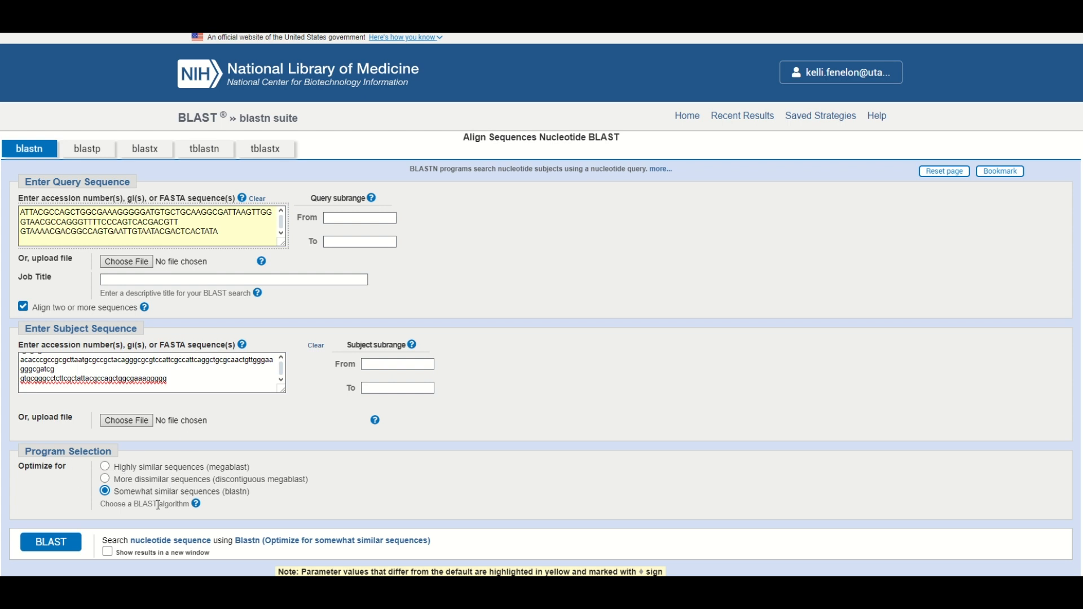
- Optimize the search for highly similar sequences (megablast) and run the BLAST alignment
click(105, 469)
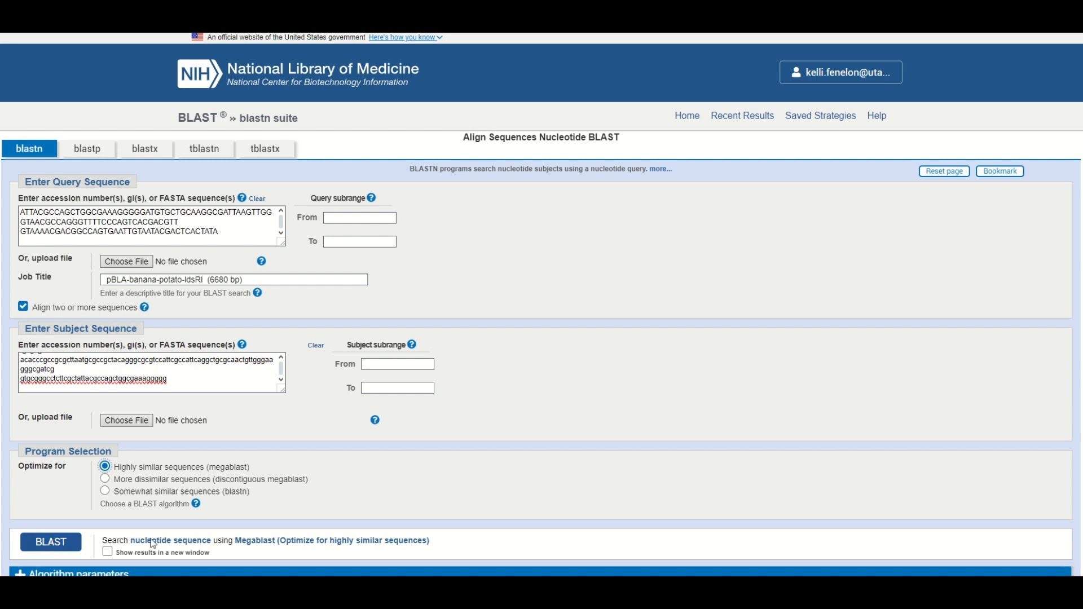
key(Return)
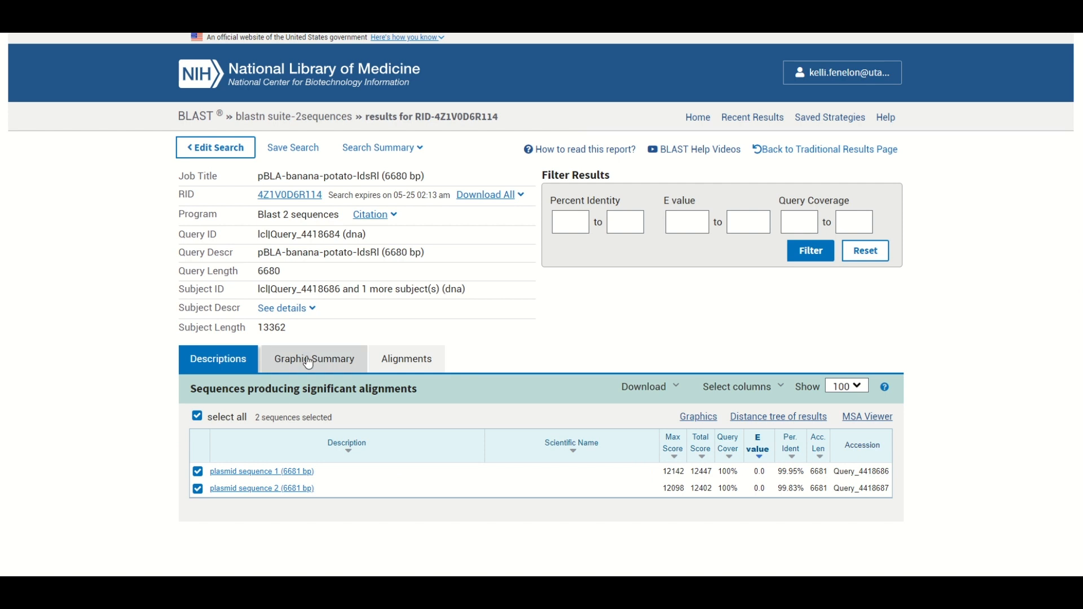
- Open the pairwise alignments in the BLAST results and look through the matches of both plasmid sequences against the query
click(431, 366)
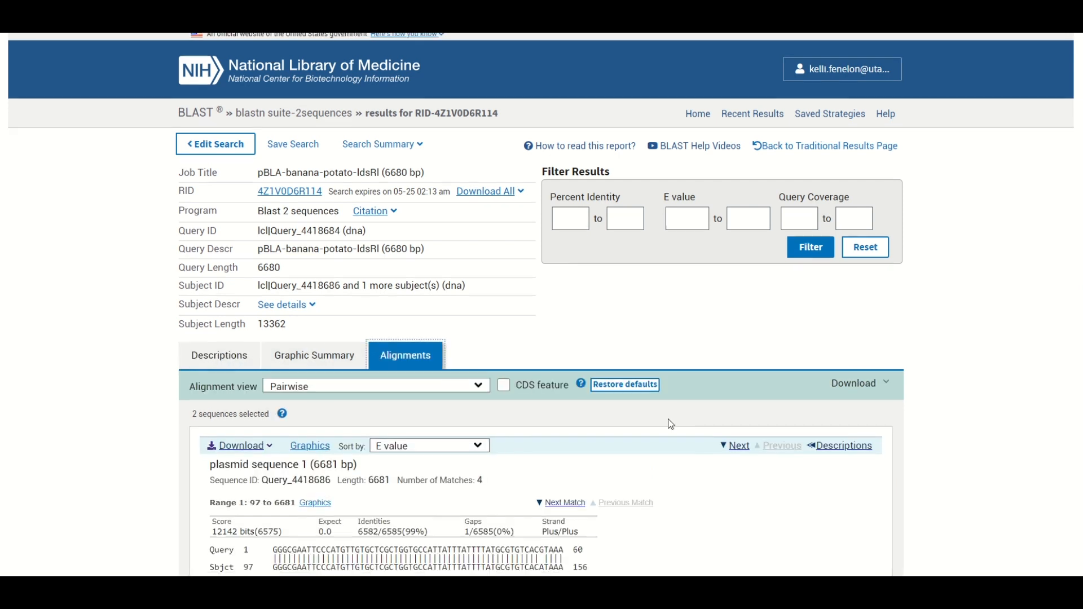
scroll(786, 420, down, 10)
scroll(798, 427, down, 20)
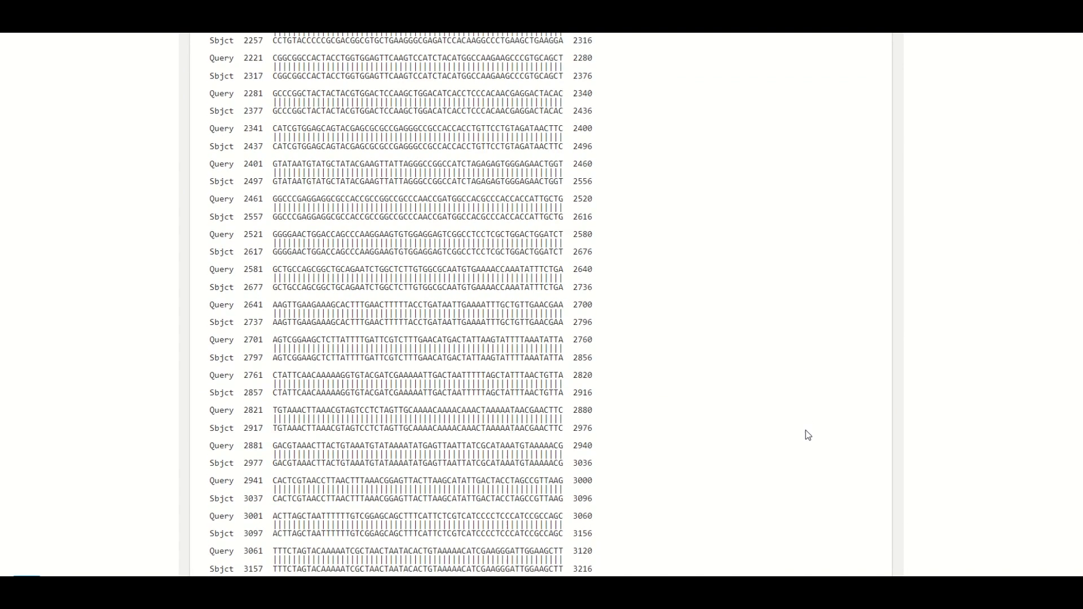
scroll(738, 410, down, 20)
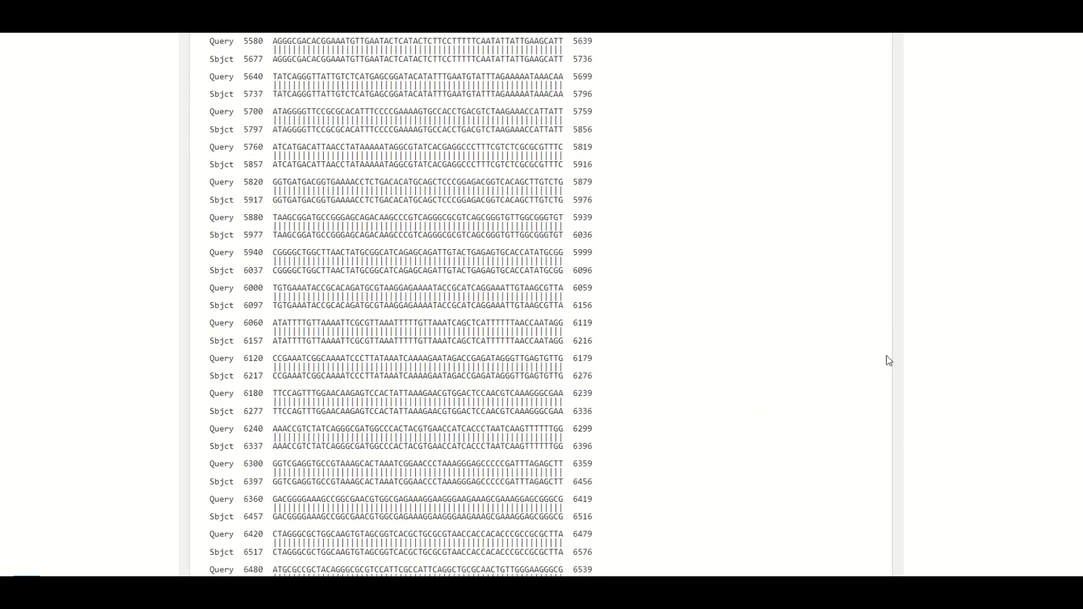
scroll(387, 367, up, 4)
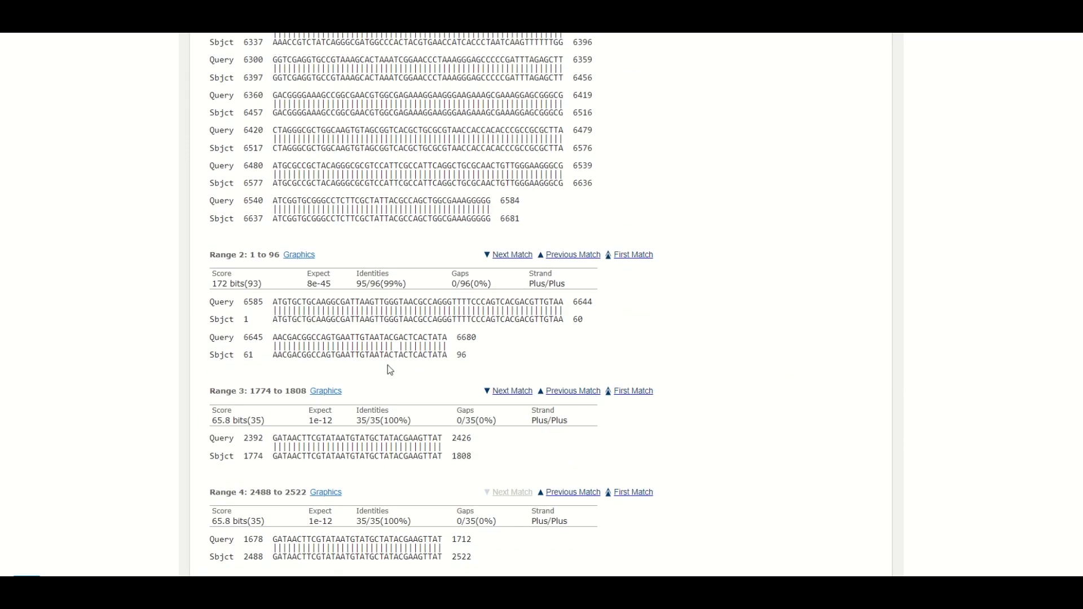
scroll(423, 359, down, 6)
scroll(509, 368, down, 20)
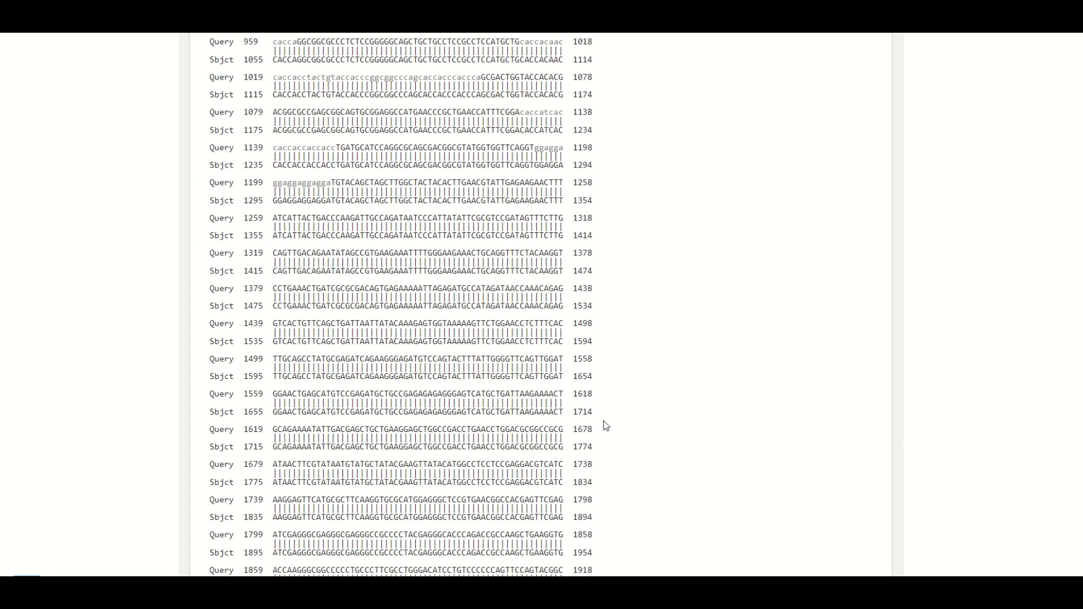
scroll(518, 398, down, 20)
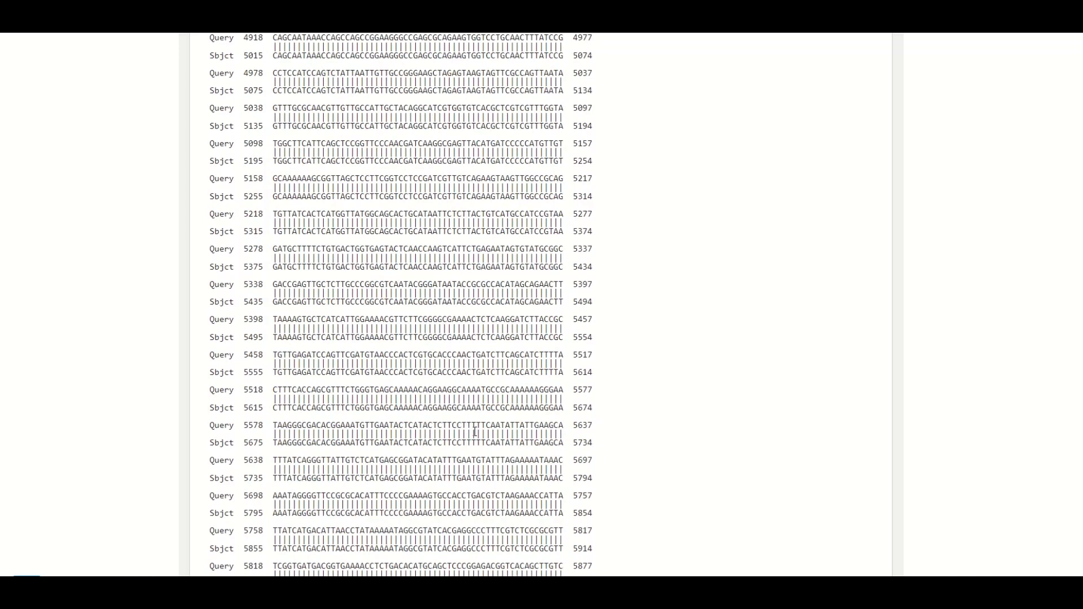
- Examine the gapped, mismatched stretch around query bases 901 to 958 and the start of plasmid sequence 2's alignment
scroll(455, 427, up, 20)
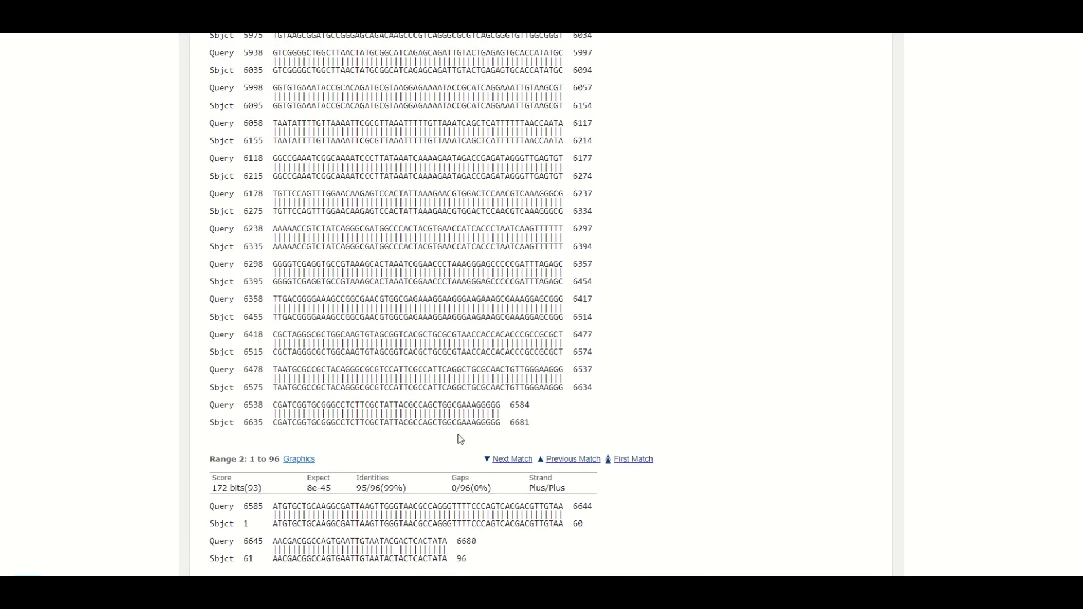
scroll(451, 422, up, 20)
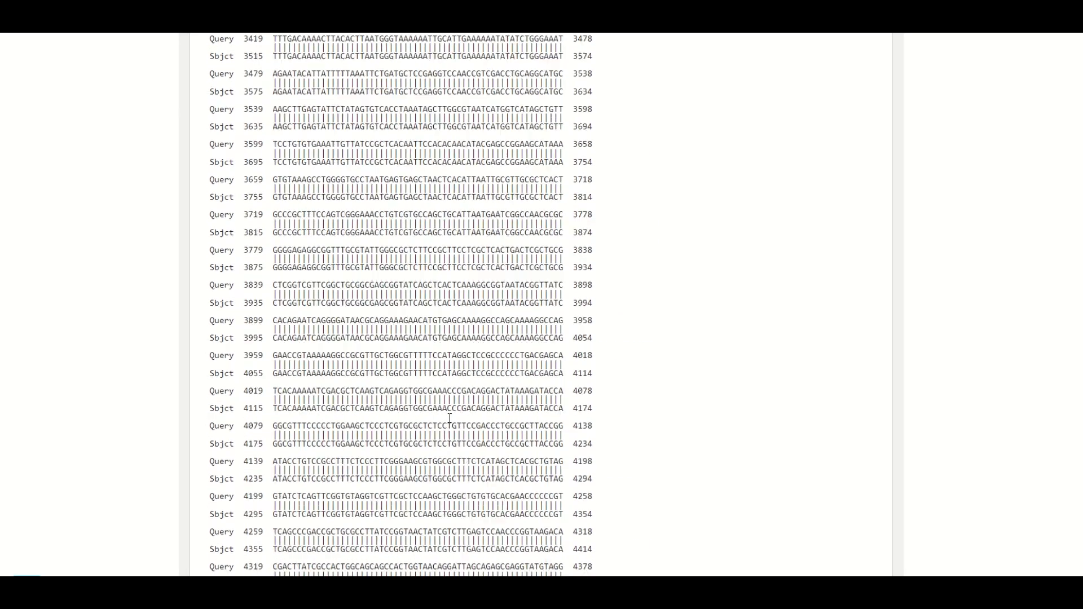
scroll(449, 417, up, 10)
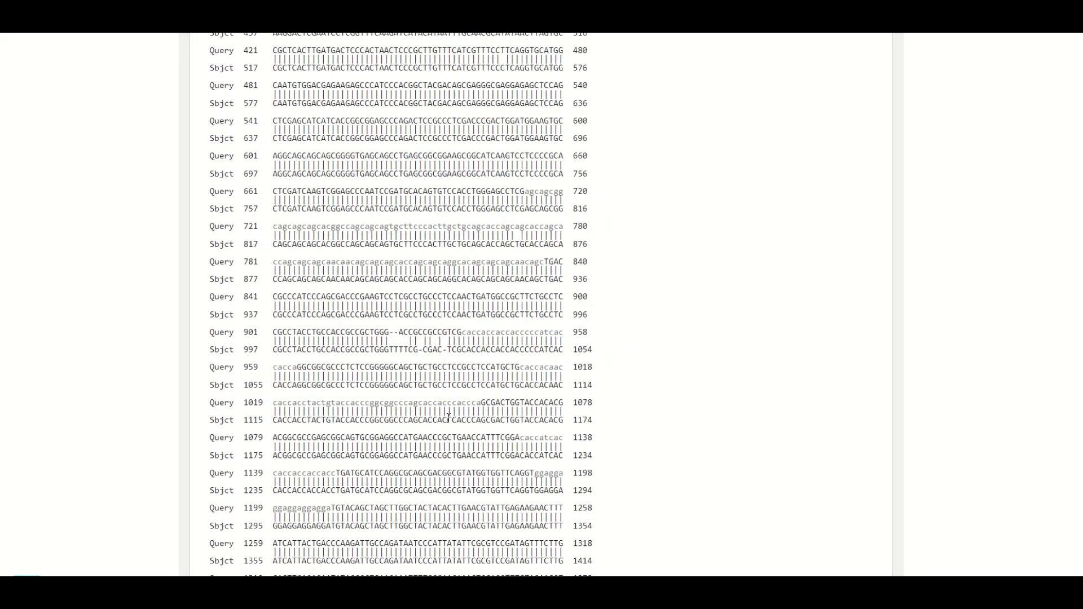
drag(380, 420, 434, 427)
click(461, 433)
scroll(515, 411, up, 5)
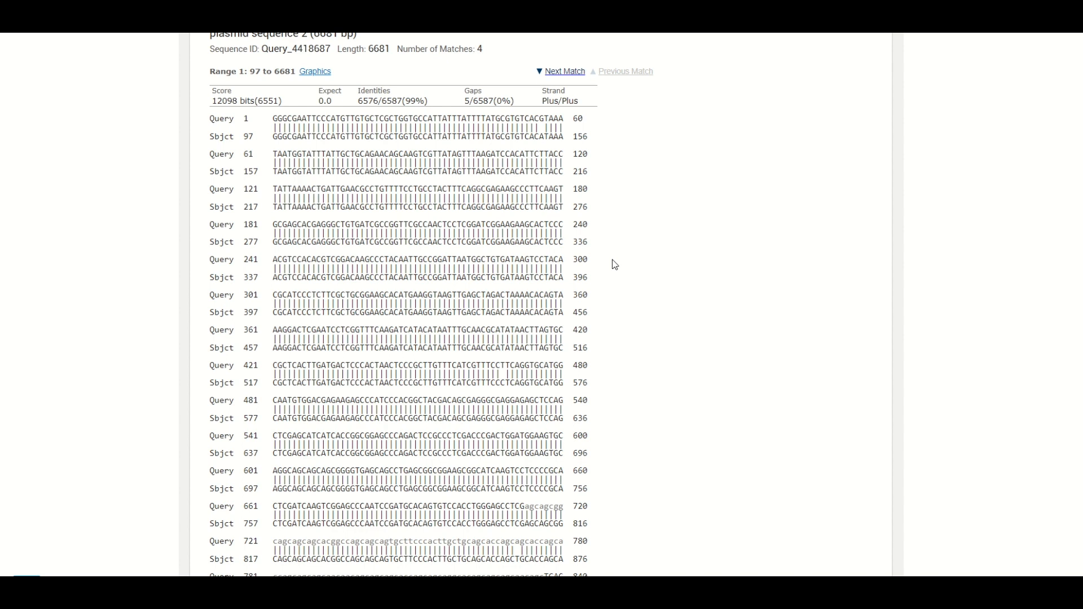
scroll(617, 319, down, 1)
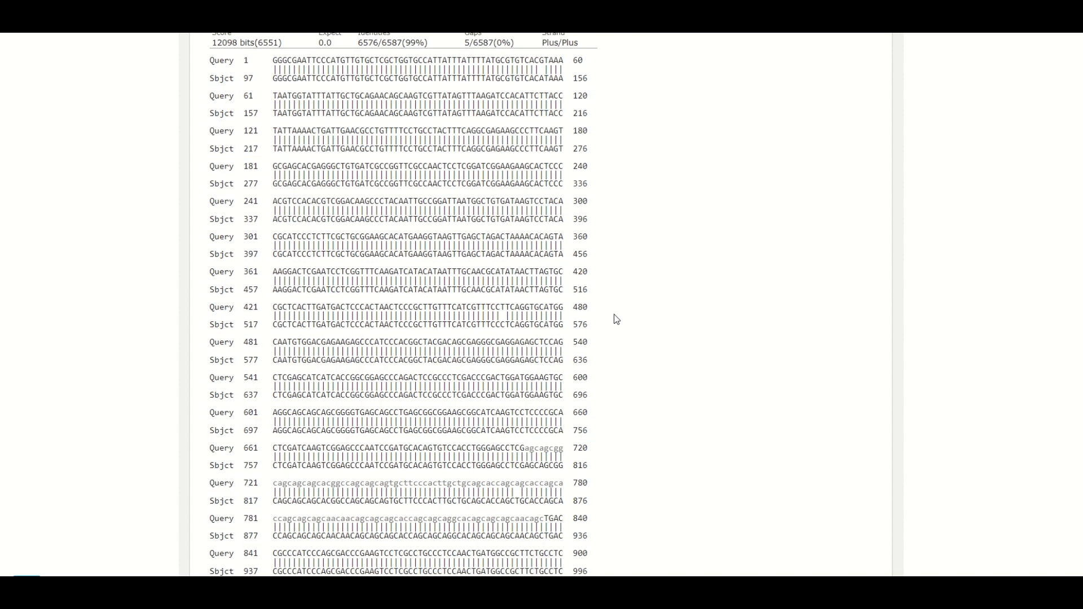
scroll(616, 319, down, 2)
scroll(606, 317, down, 3)
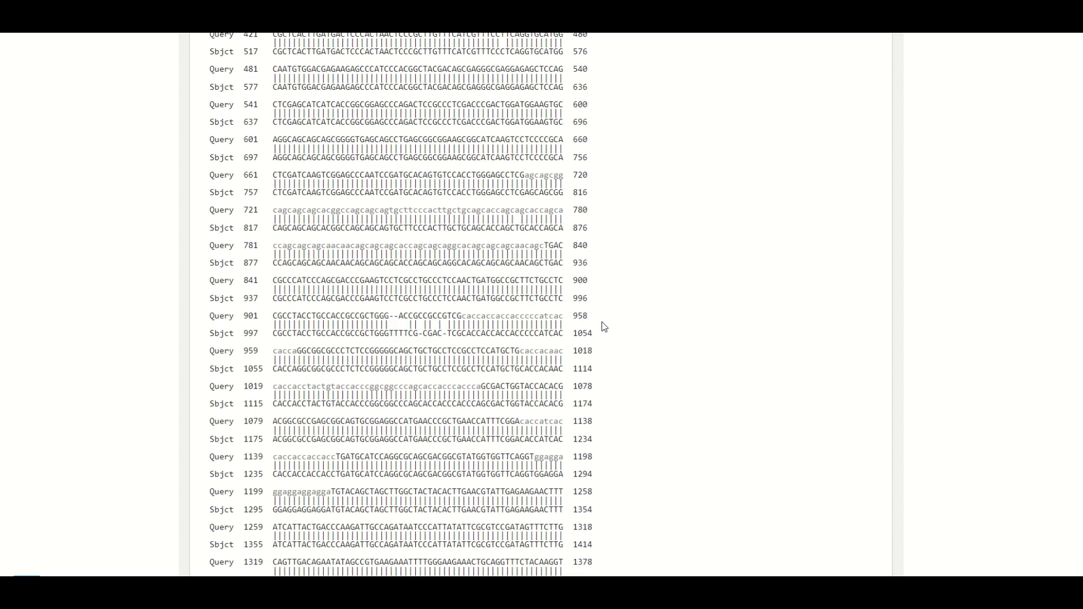
scroll(600, 330, up, 6)
scroll(599, 340, up, 1)
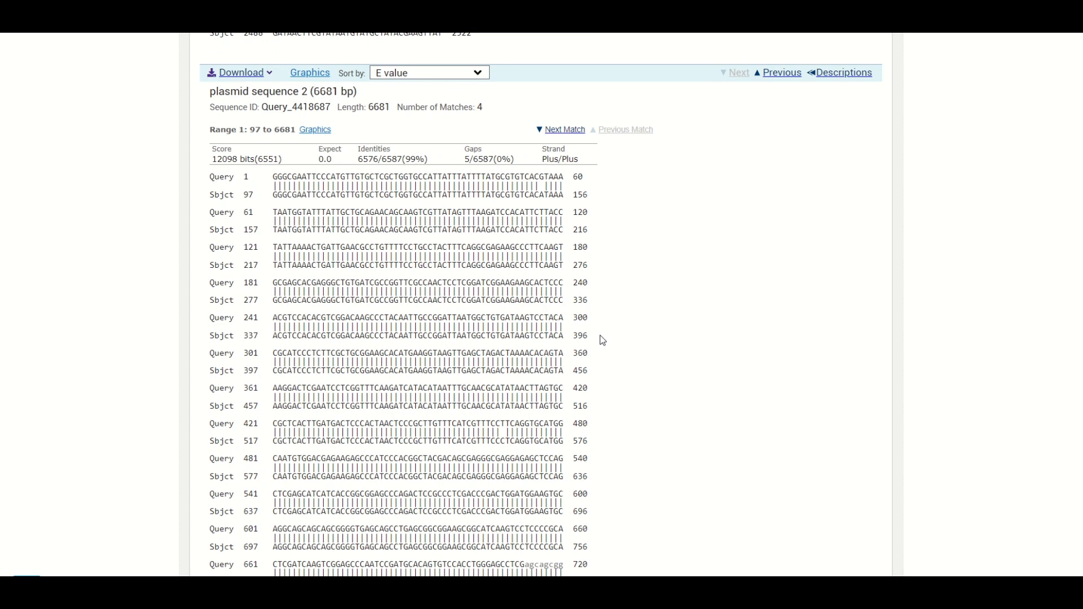
- Look through plasmid sequence 2's alignment up to about query base 5900, and inspect the mismatches within its first 1000 bases
scroll(600, 341, down, 4)
scroll(601, 343, down, 15)
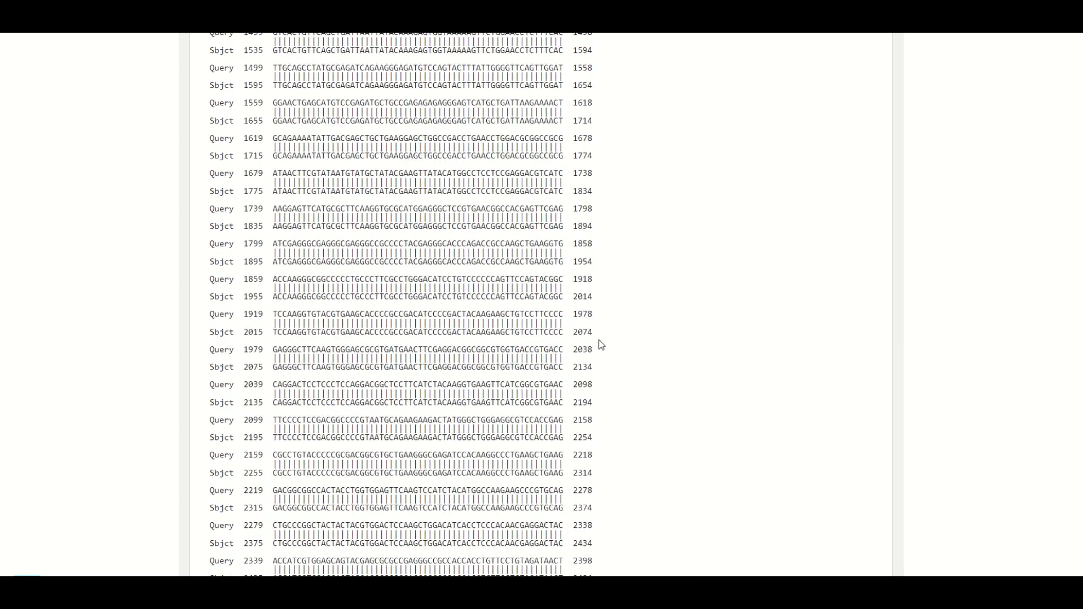
scroll(602, 344, down, 20)
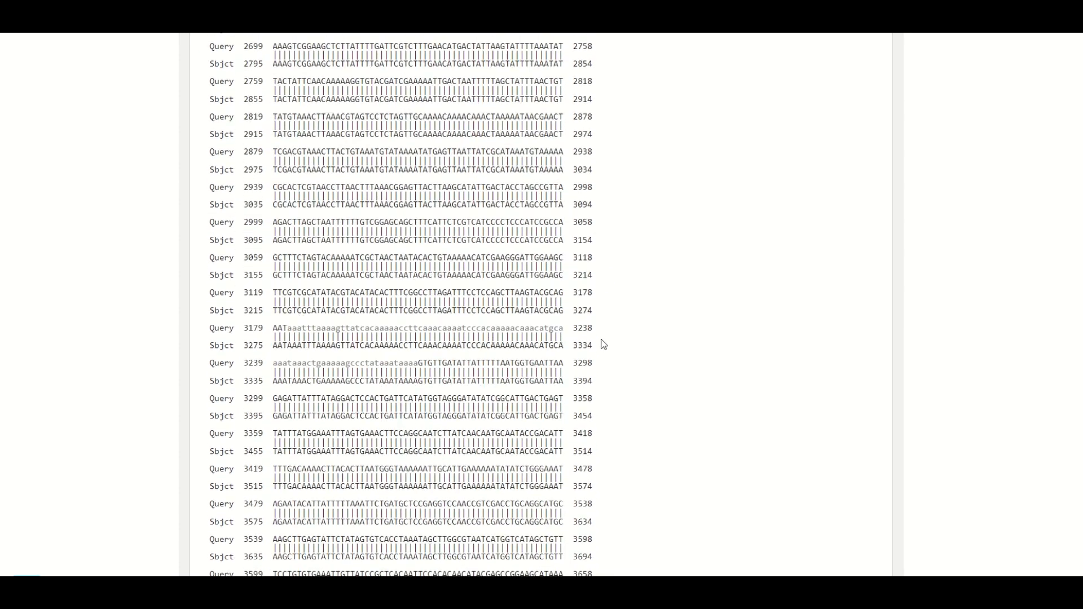
scroll(610, 345, down, 9)
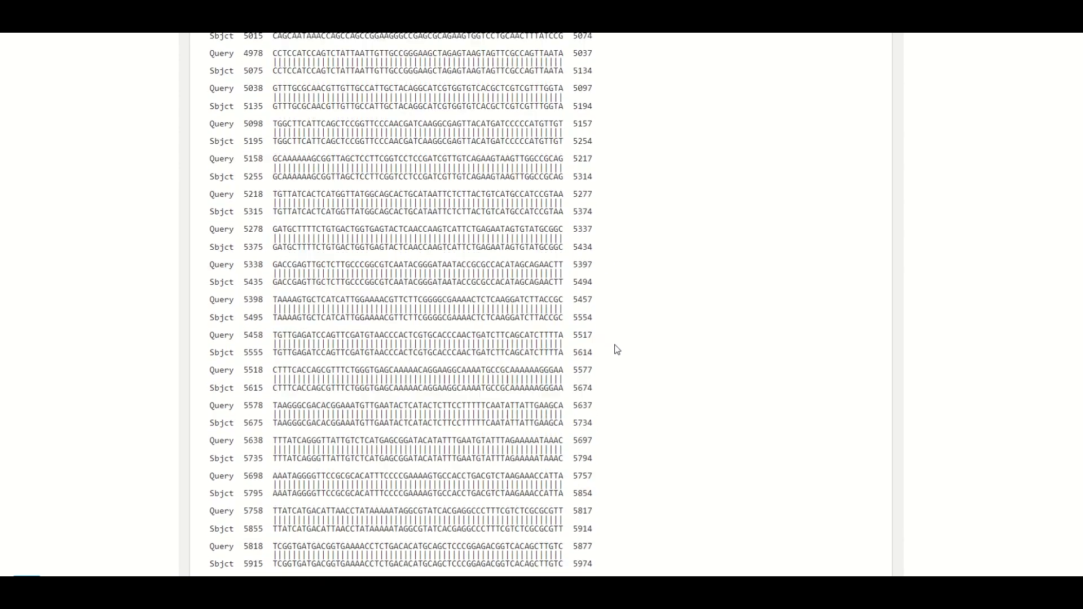
scroll(607, 339, up, 18)
scroll(607, 339, up, 12)
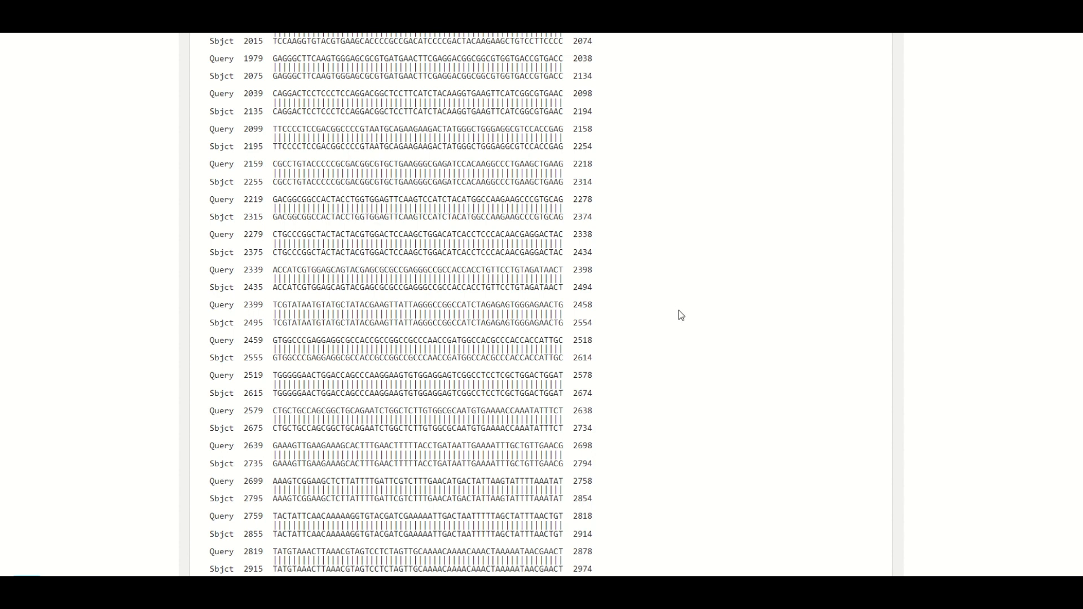
scroll(643, 462, up, 15)
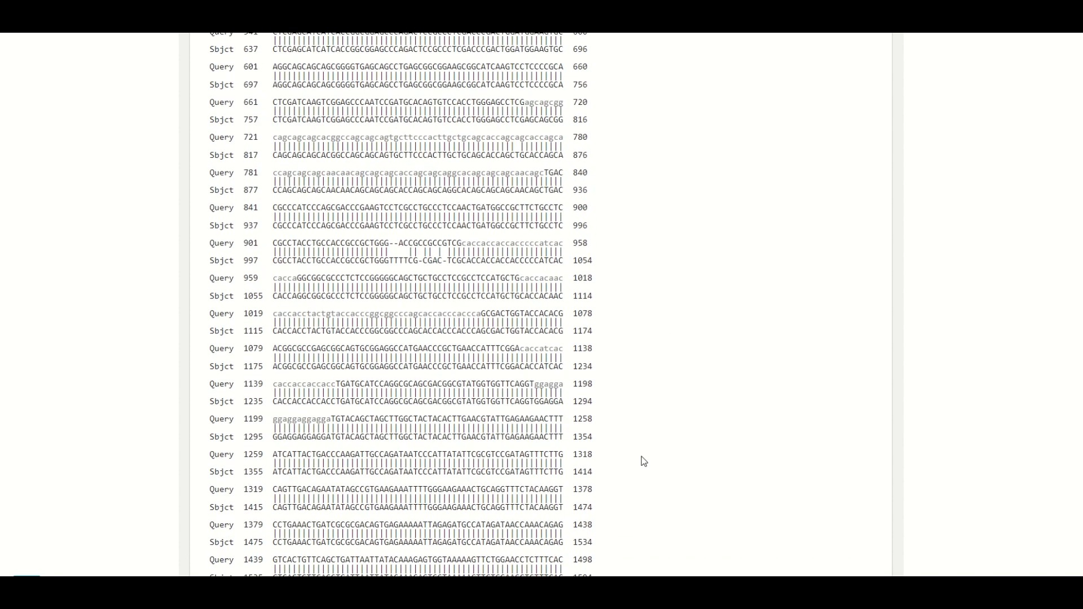
scroll(643, 462, up, 10)
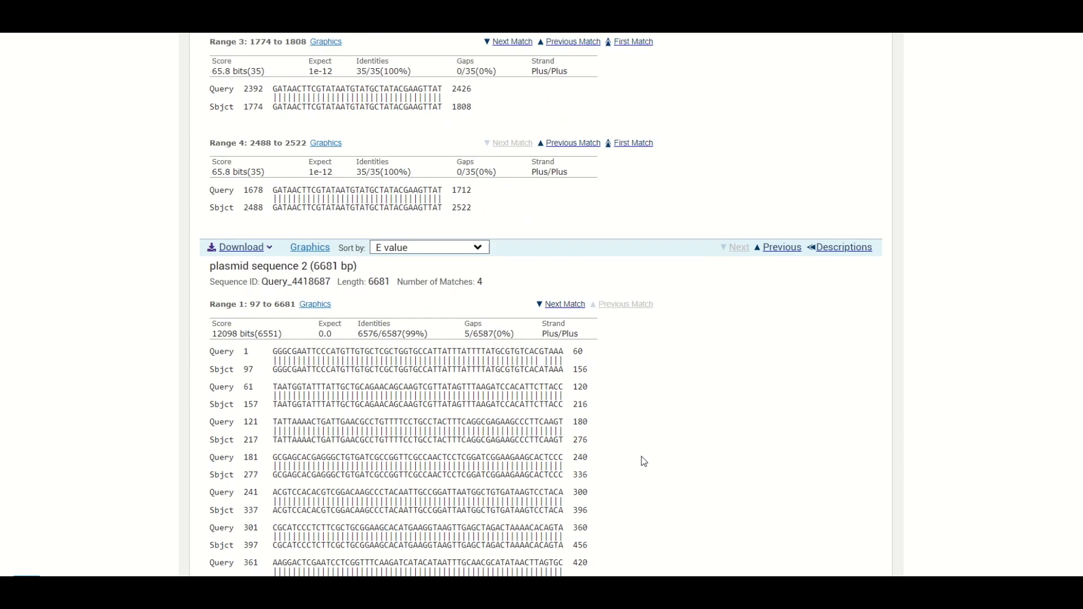
scroll(644, 461, down, 6)
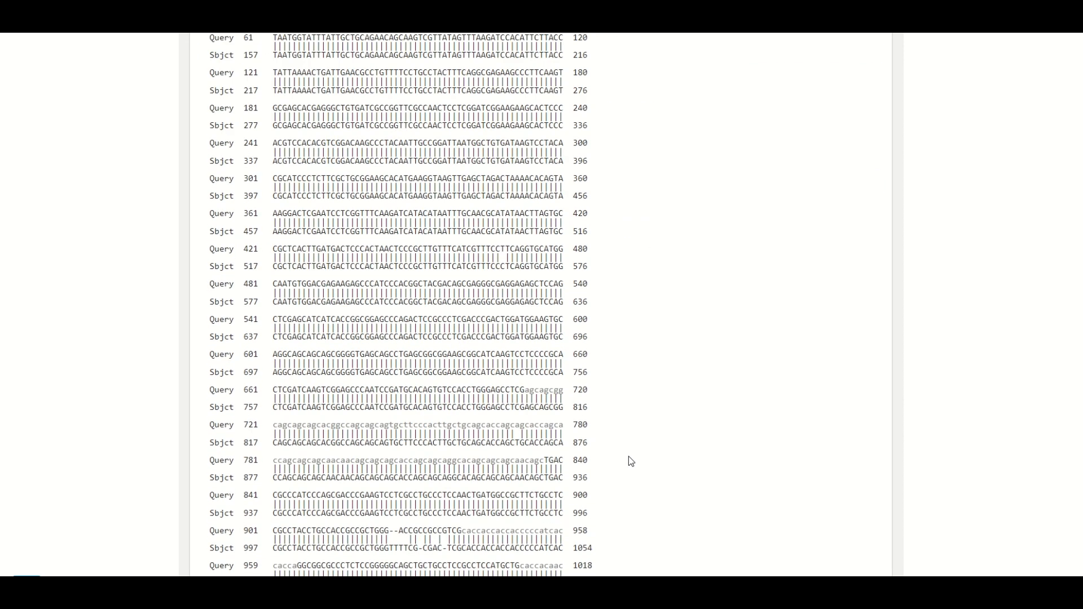
scroll(631, 461, down, 2)
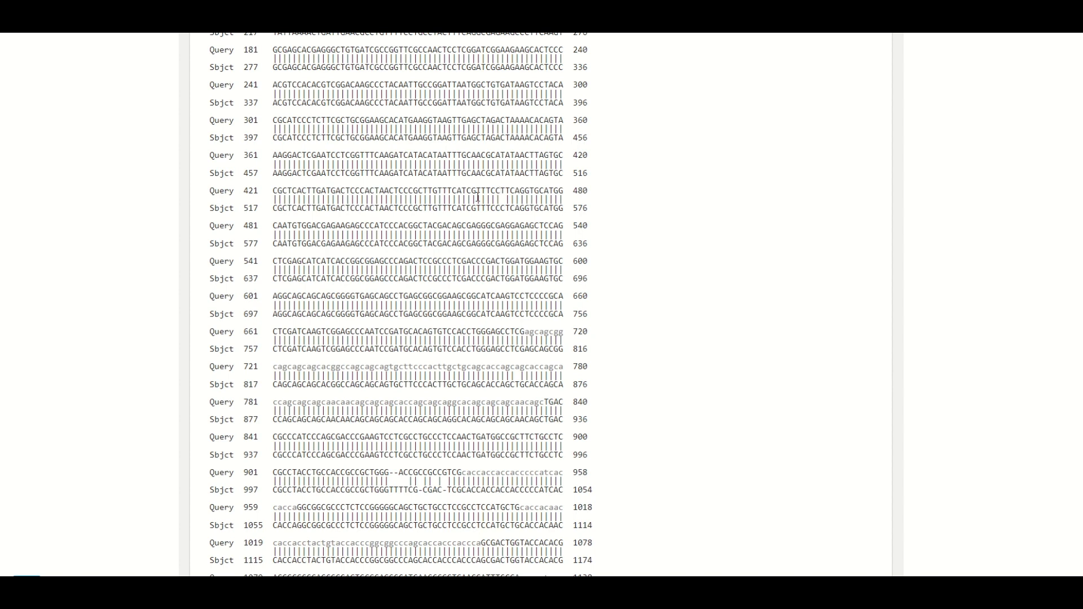
scroll(507, 225, up, 1)
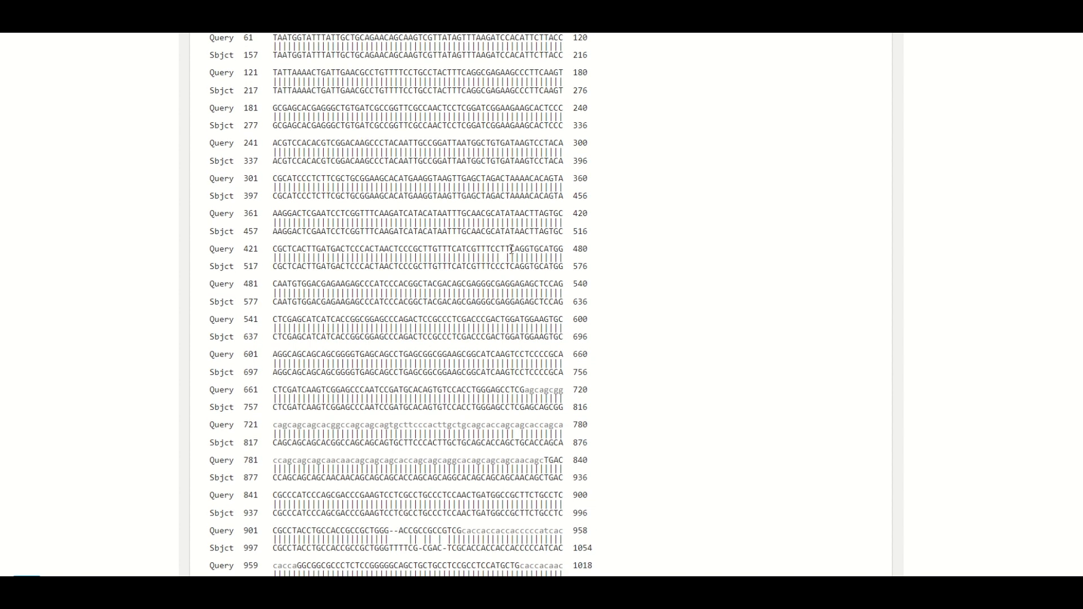
scroll(509, 248, up, 1)
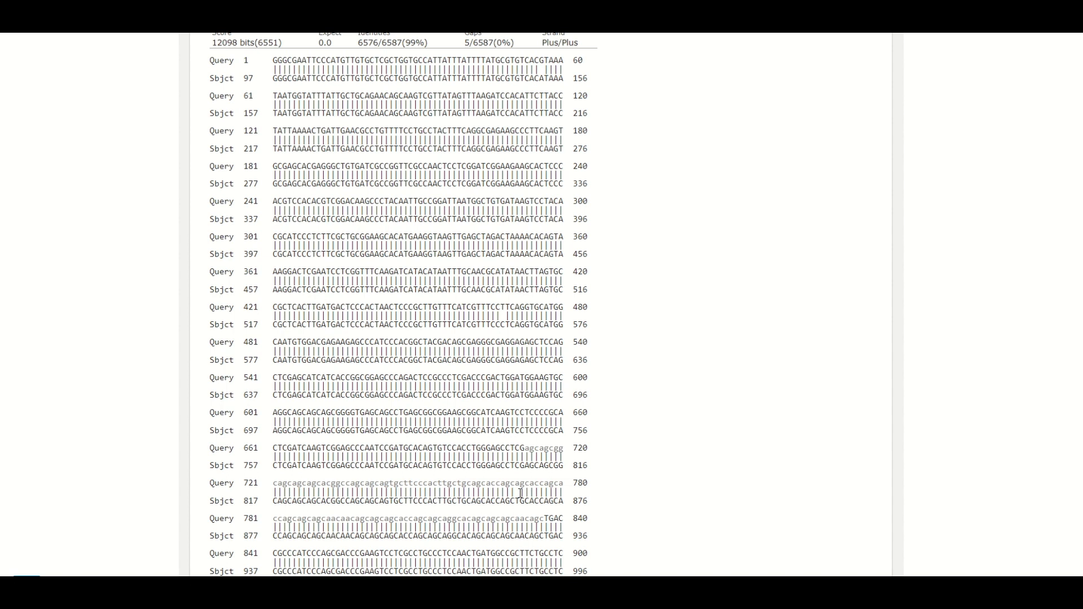
- Go back from plasmid sequence 2 to plasmid sequence 1's alignment and examine it up to about query base 1380
scroll(477, 412, up, 4)
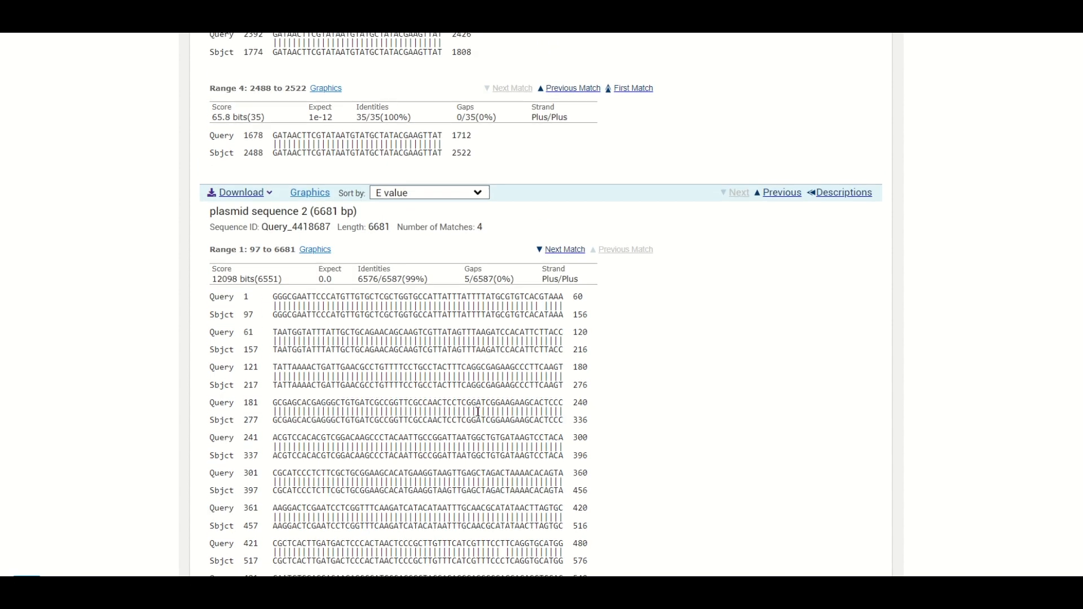
scroll(478, 412, up, 20)
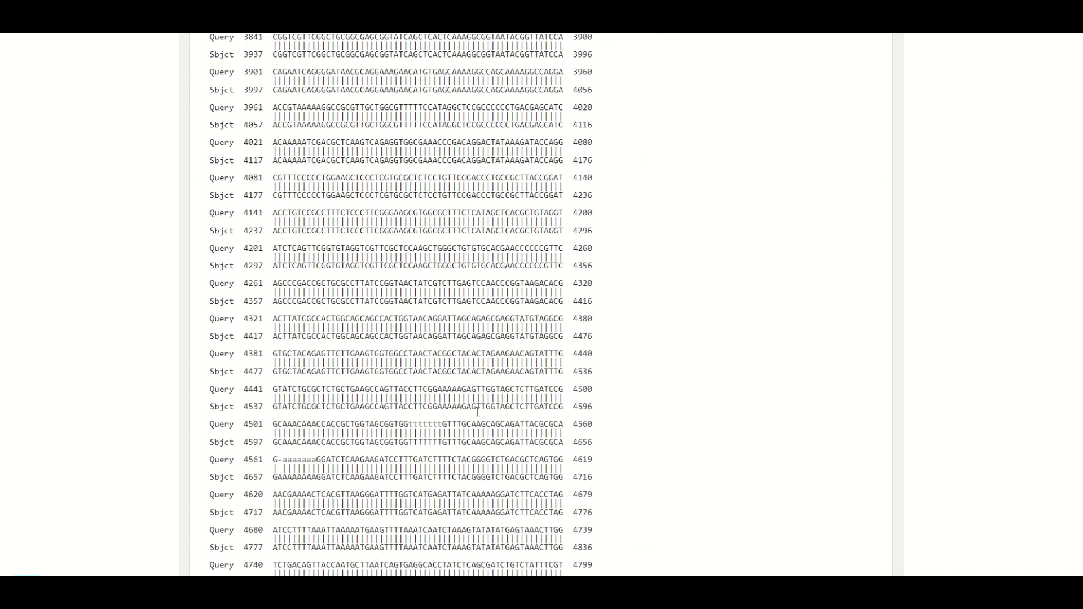
scroll(478, 411, up, 20)
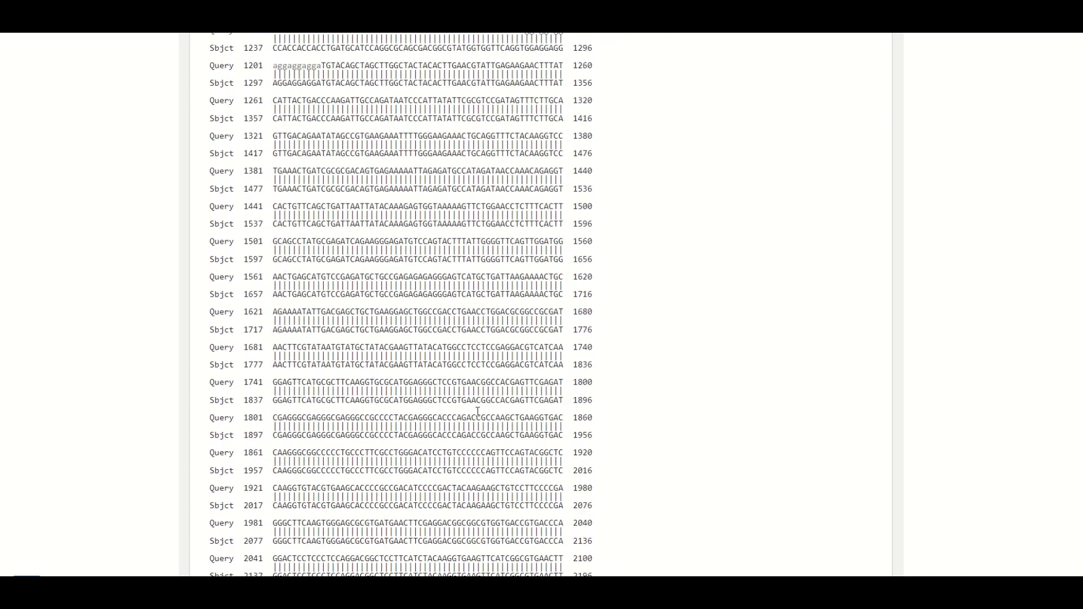
scroll(478, 412, up, 20)
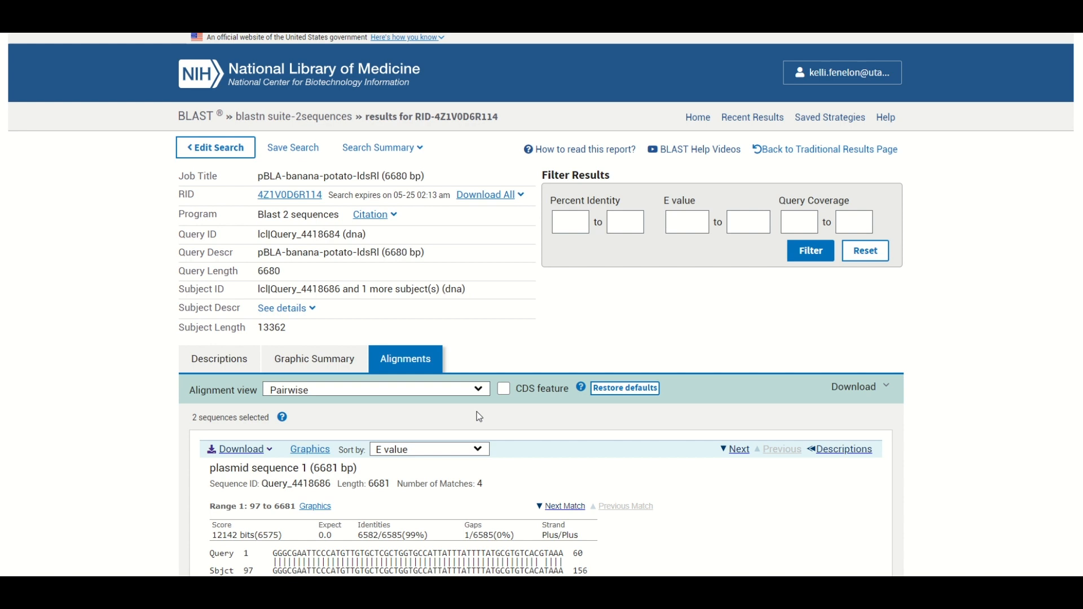
scroll(471, 460, down, 10)
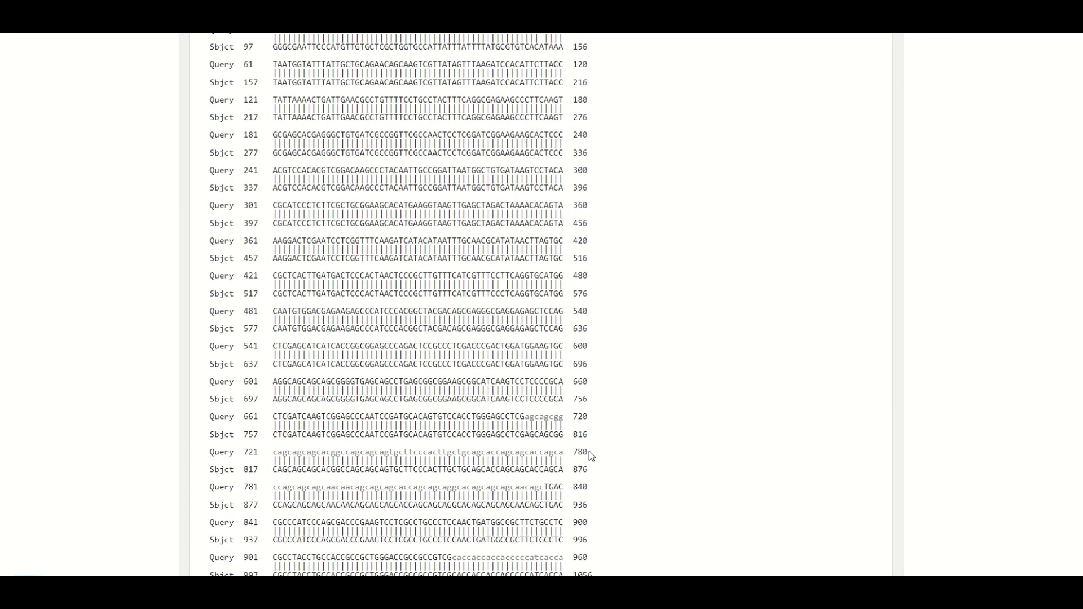
scroll(588, 452, down, 4)
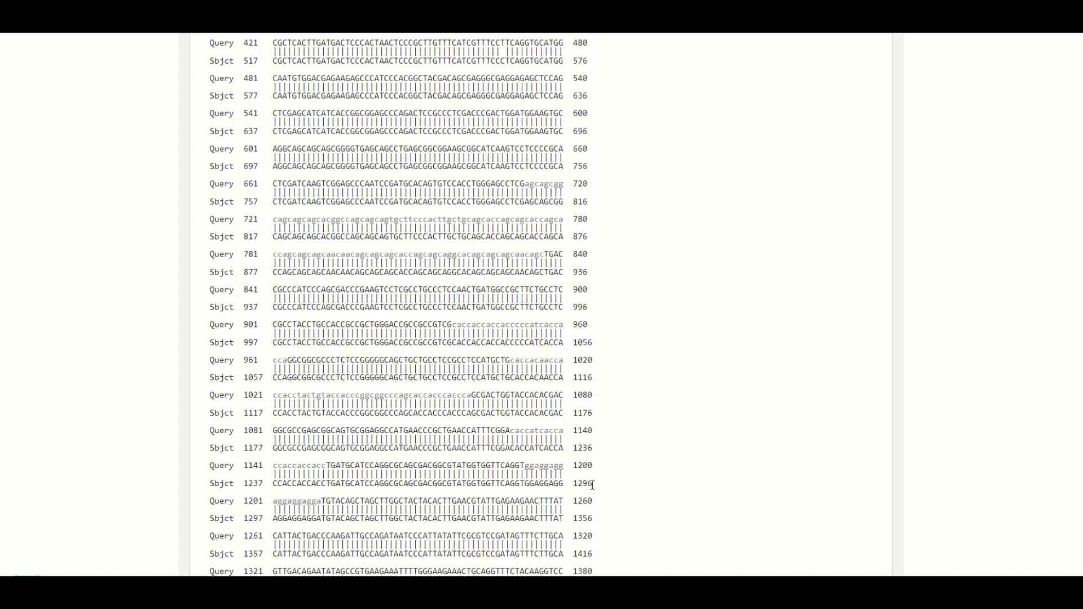
scroll(684, 386, up, 5)
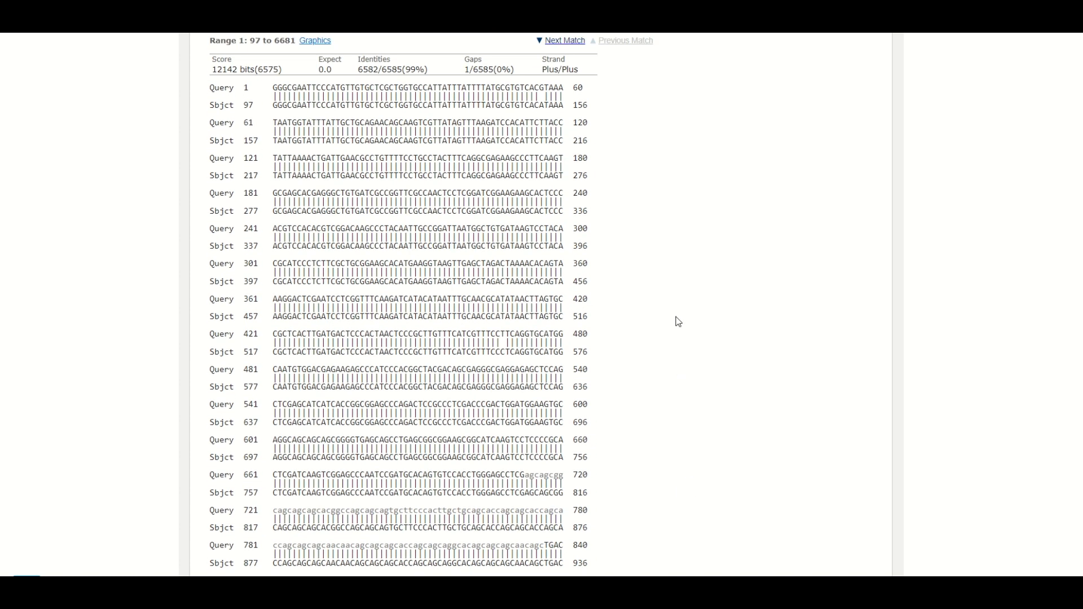
- Review the job summary and look through plasmid sequence 1's alignment up to about query base 2760, returning to its start
scroll(677, 320, up, 9)
scroll(771, 432, down, 12)
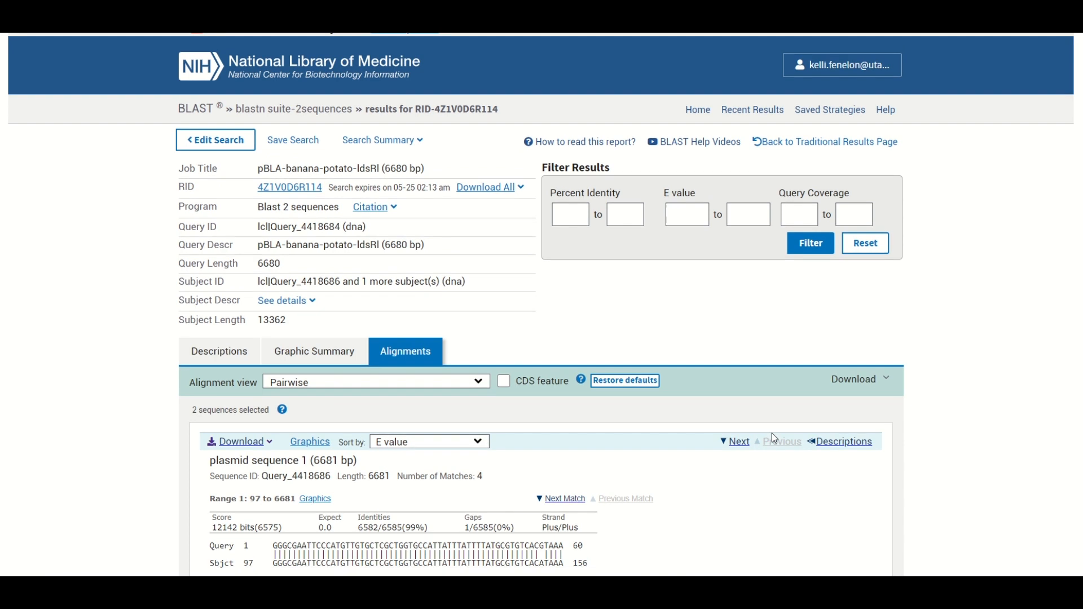
scroll(782, 443, down, 15)
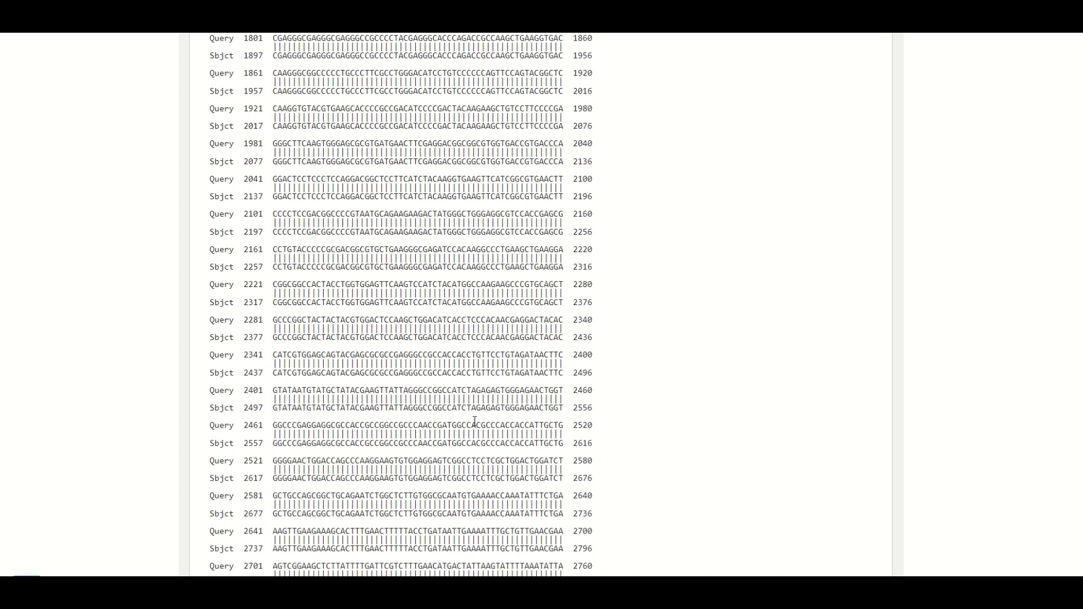
scroll(474, 422, up, 18)
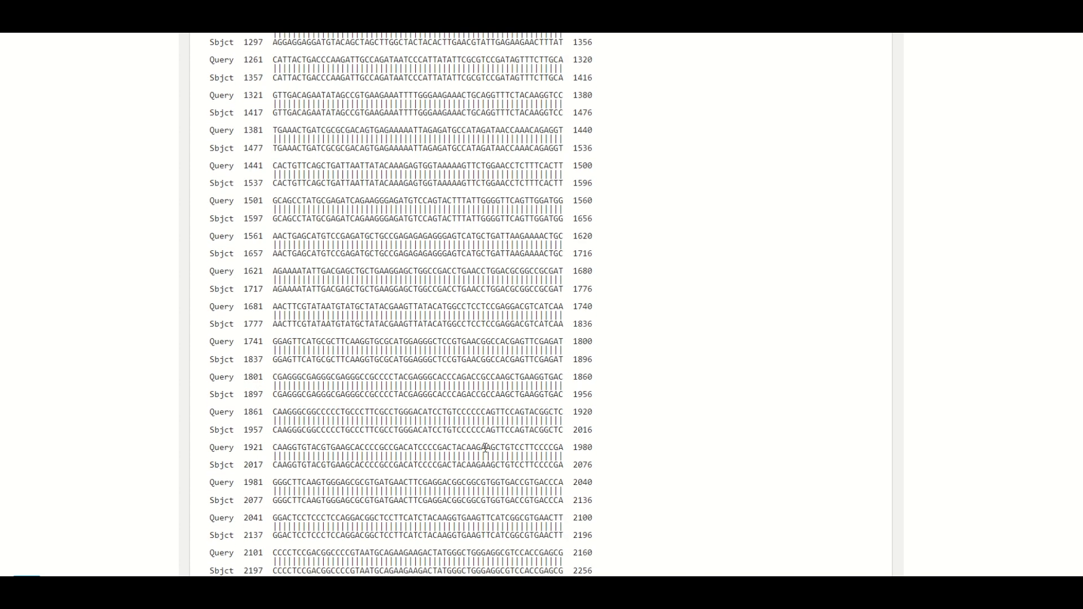
scroll(485, 447, up, 4)
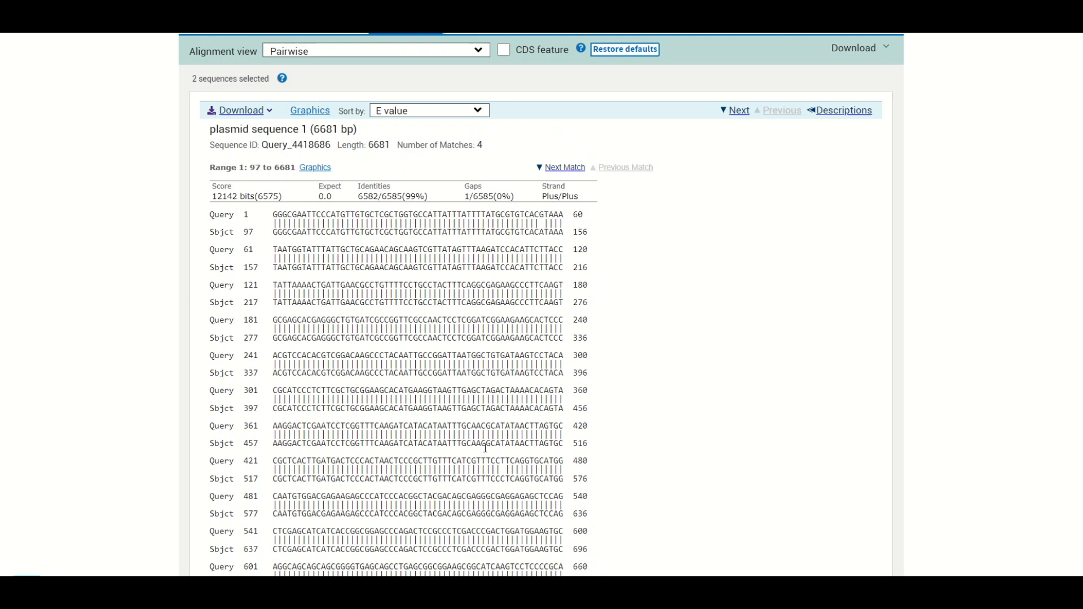